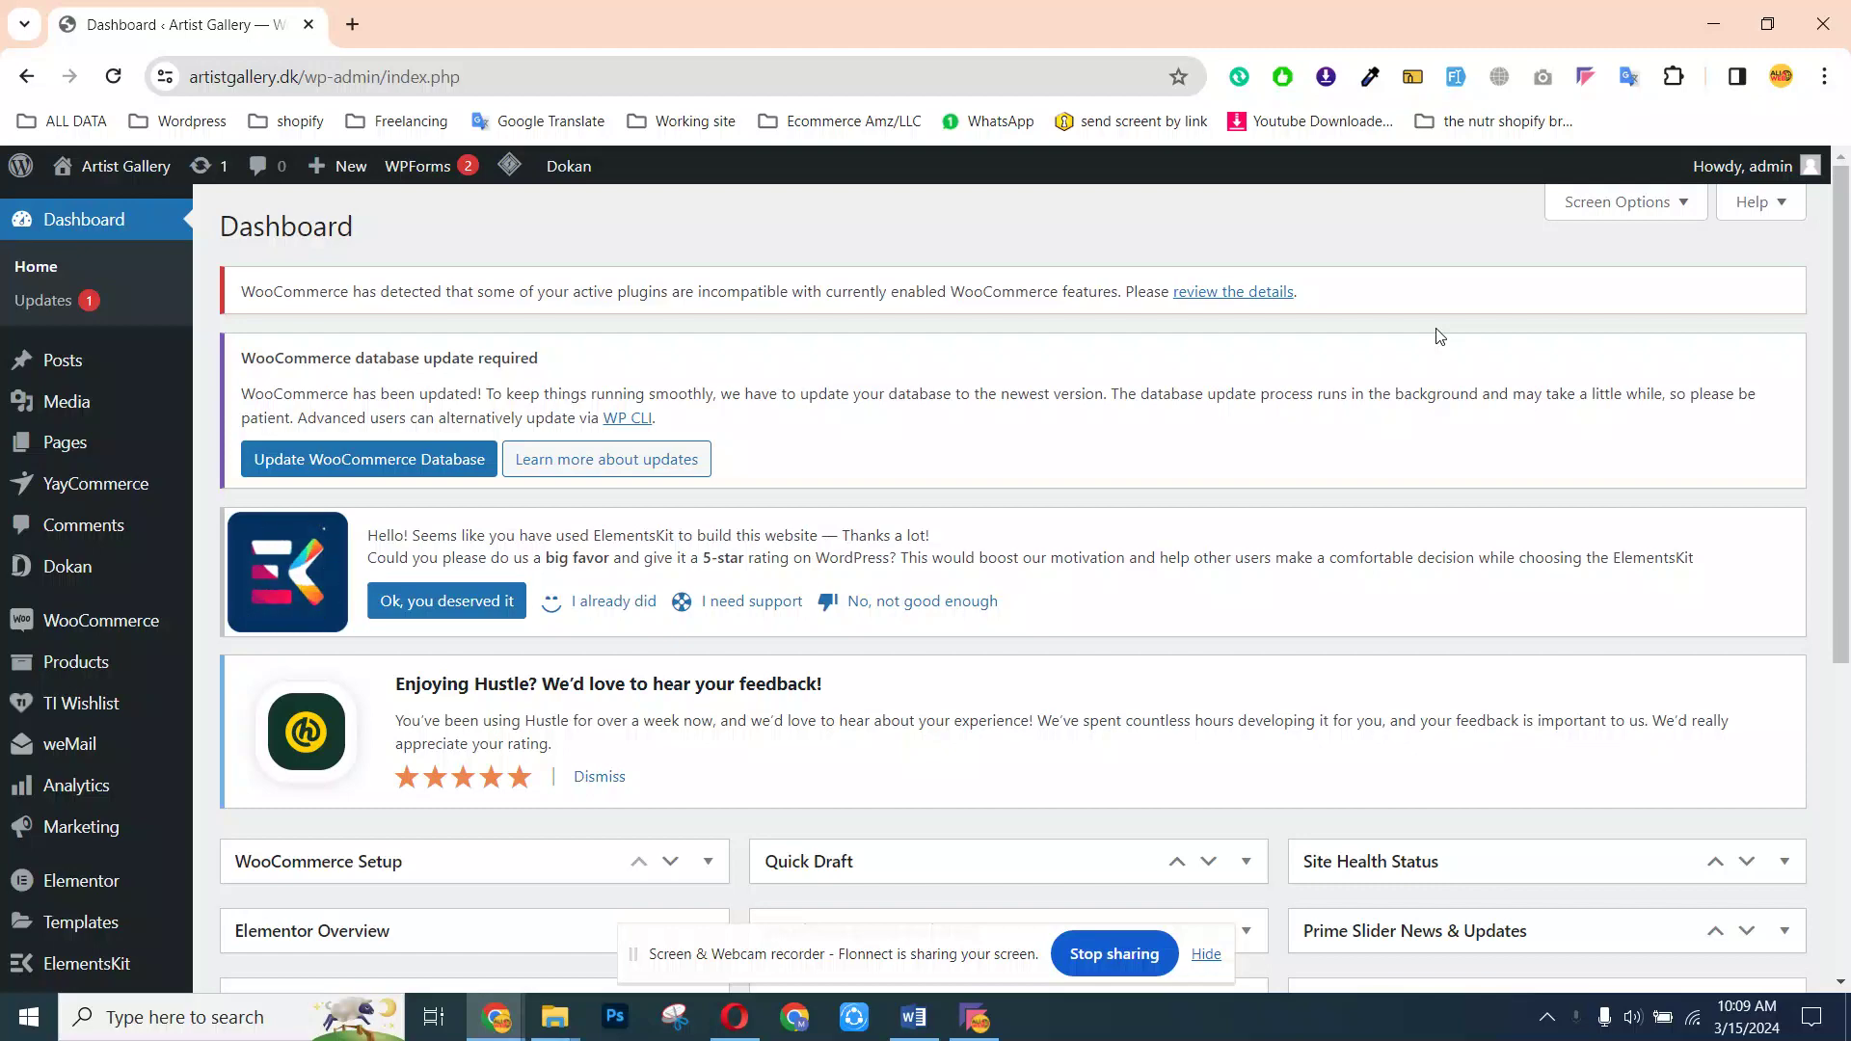
# Search the plugin directory for 'All In one' from the Add Plugins page
pyautogui.scroll(-5, 1848, 380)
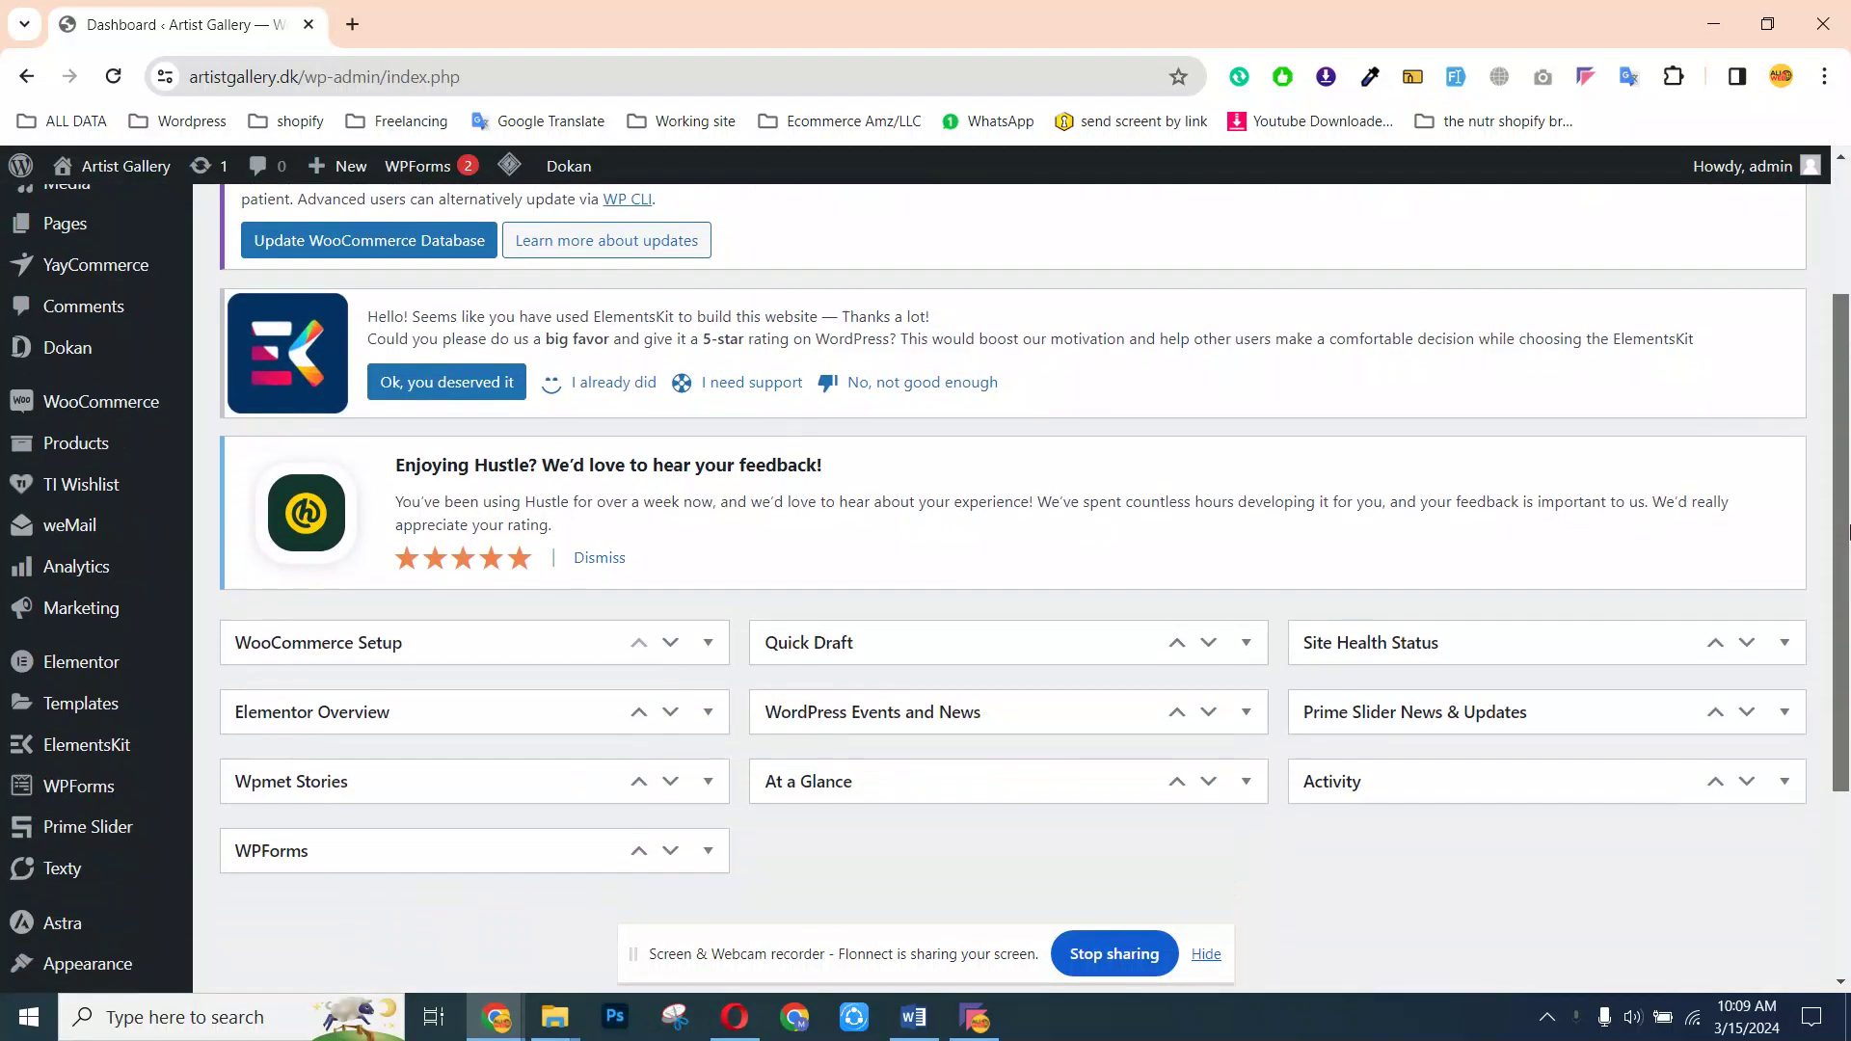
pyautogui.scroll(5, 1848, 282)
pyautogui.scroll(-4, 1848, 282)
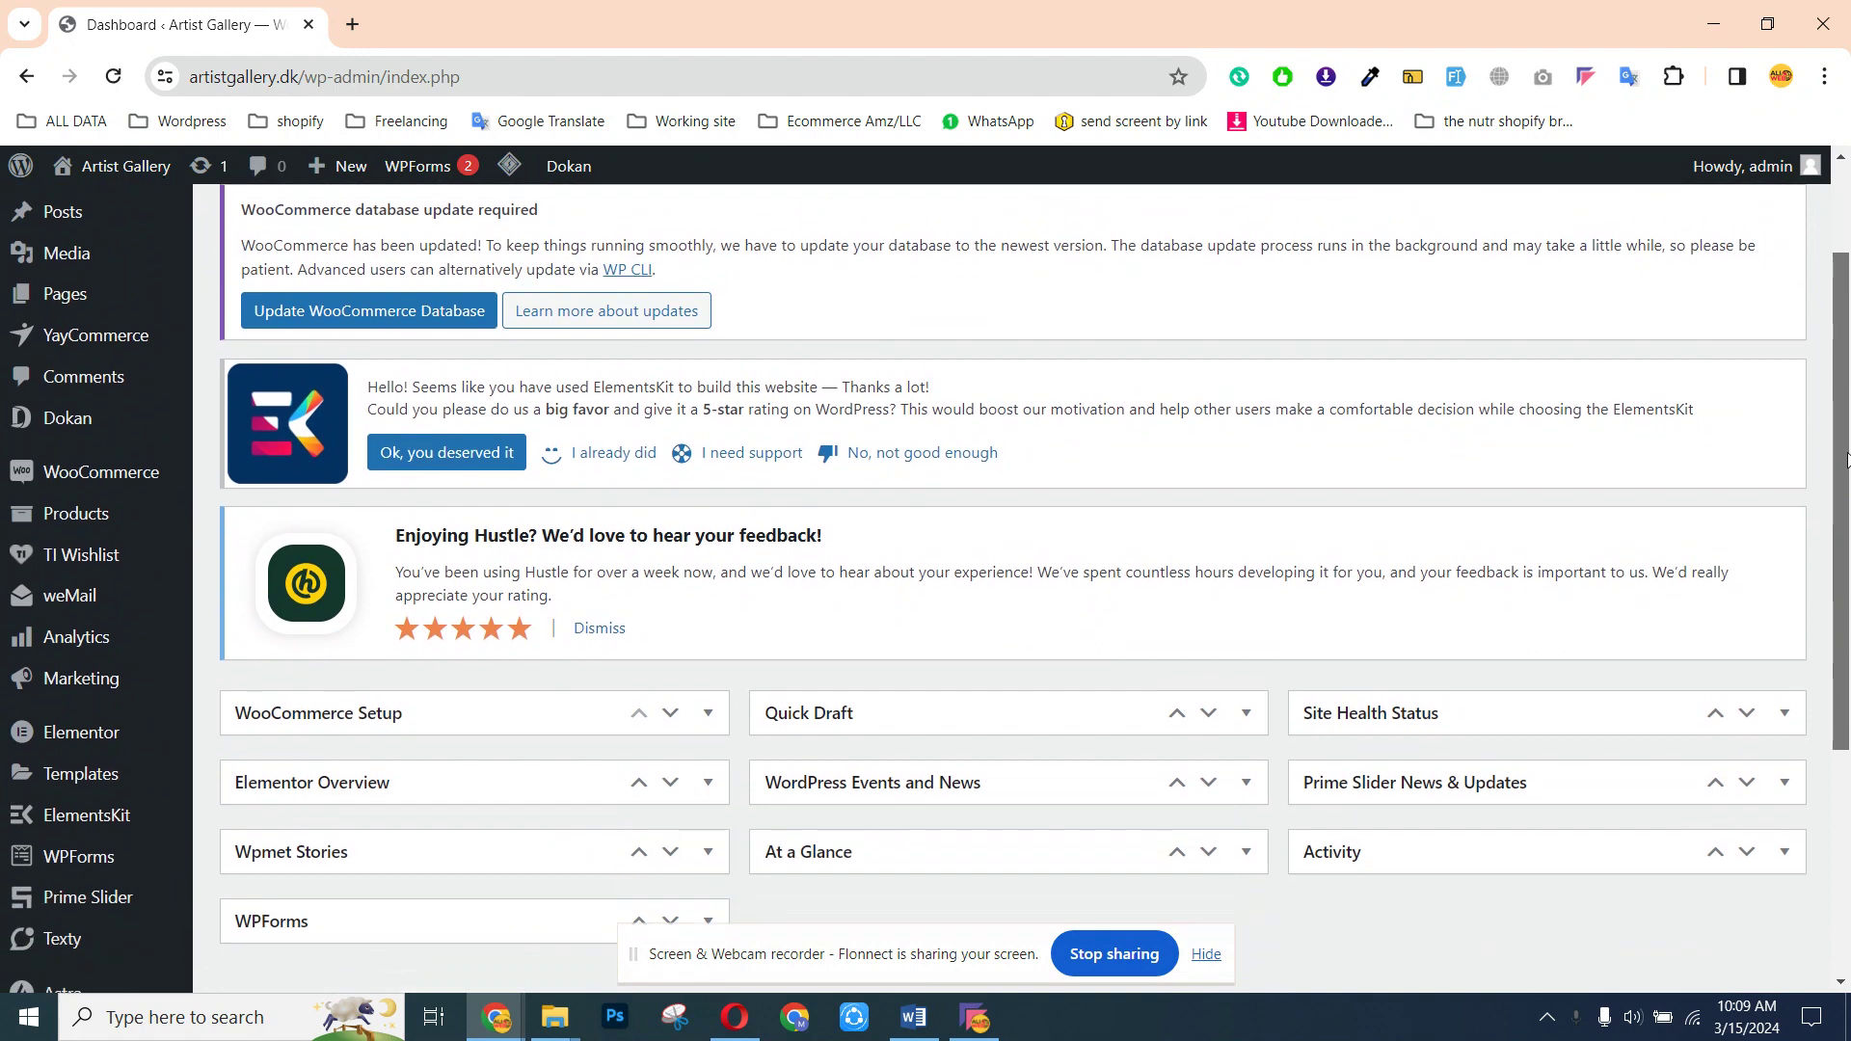
pyautogui.moveTo(1848, 566); pyautogui.dragTo(1848, 615)
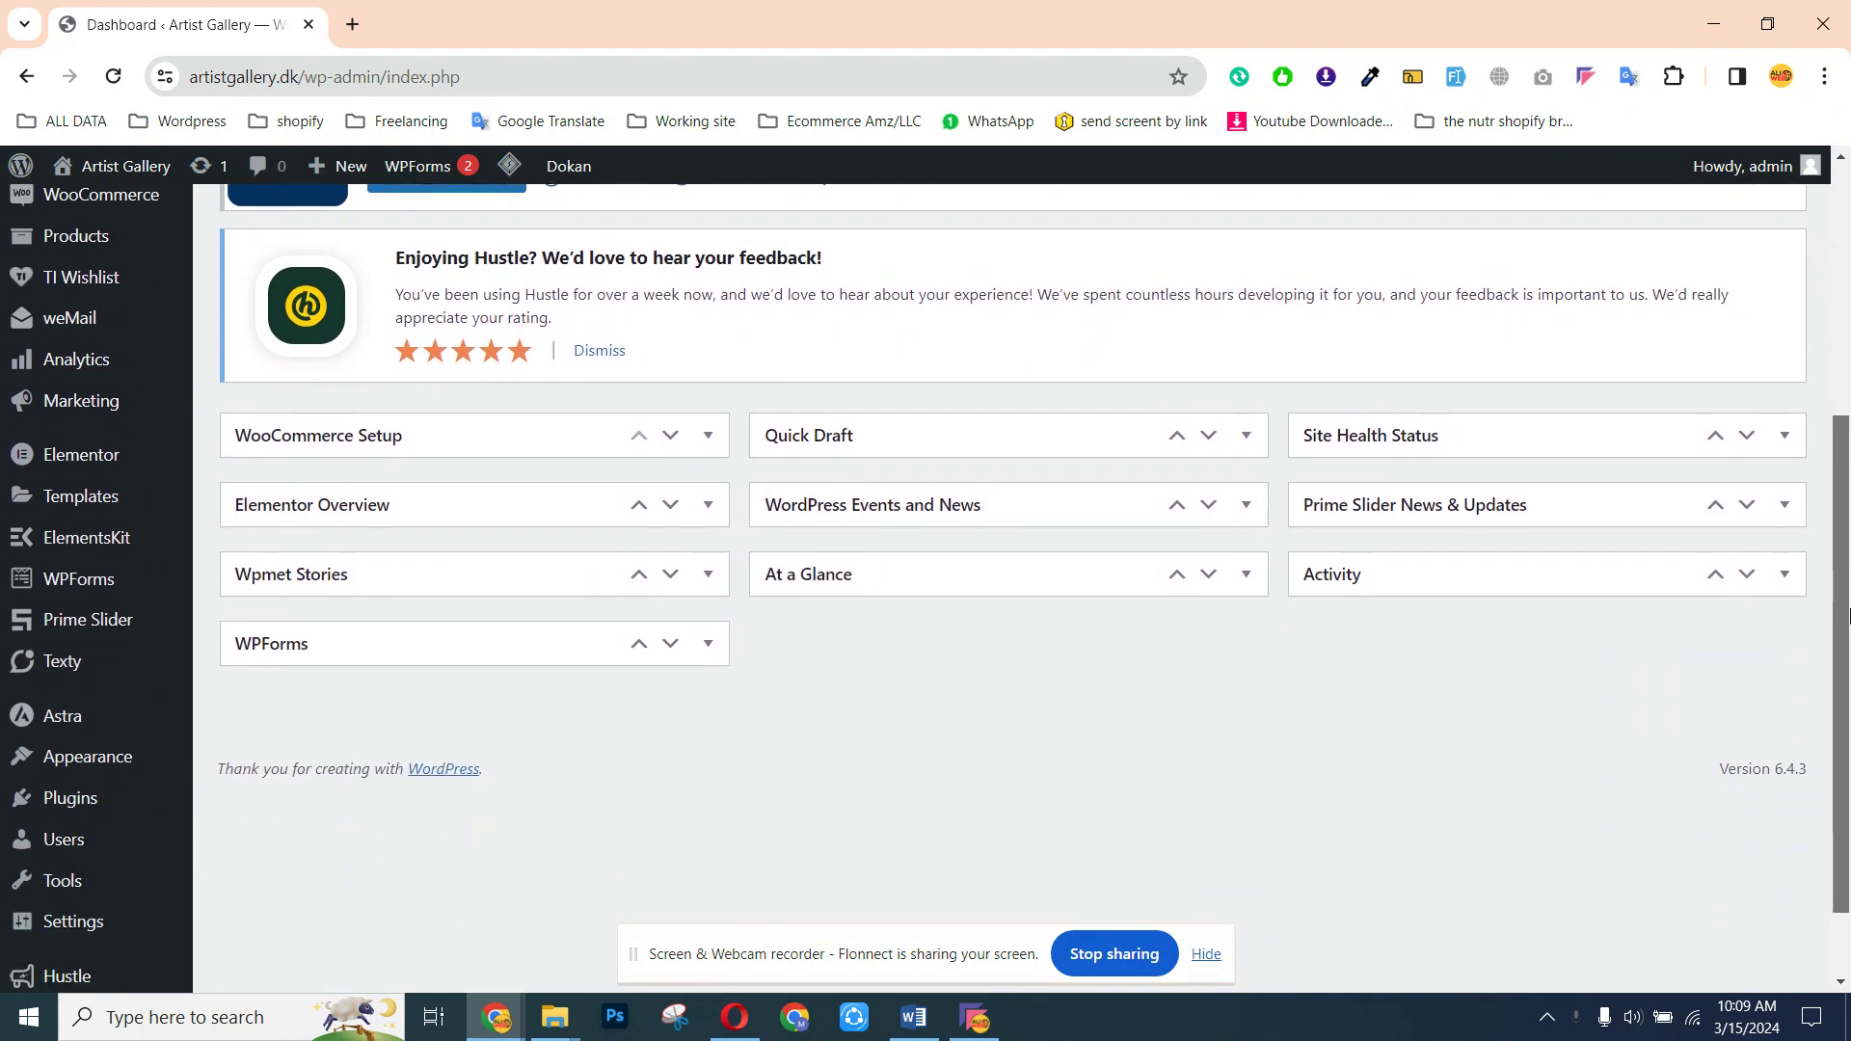
pyautogui.scroll(2, 1848, 615)
pyautogui.moveTo(77, 721)
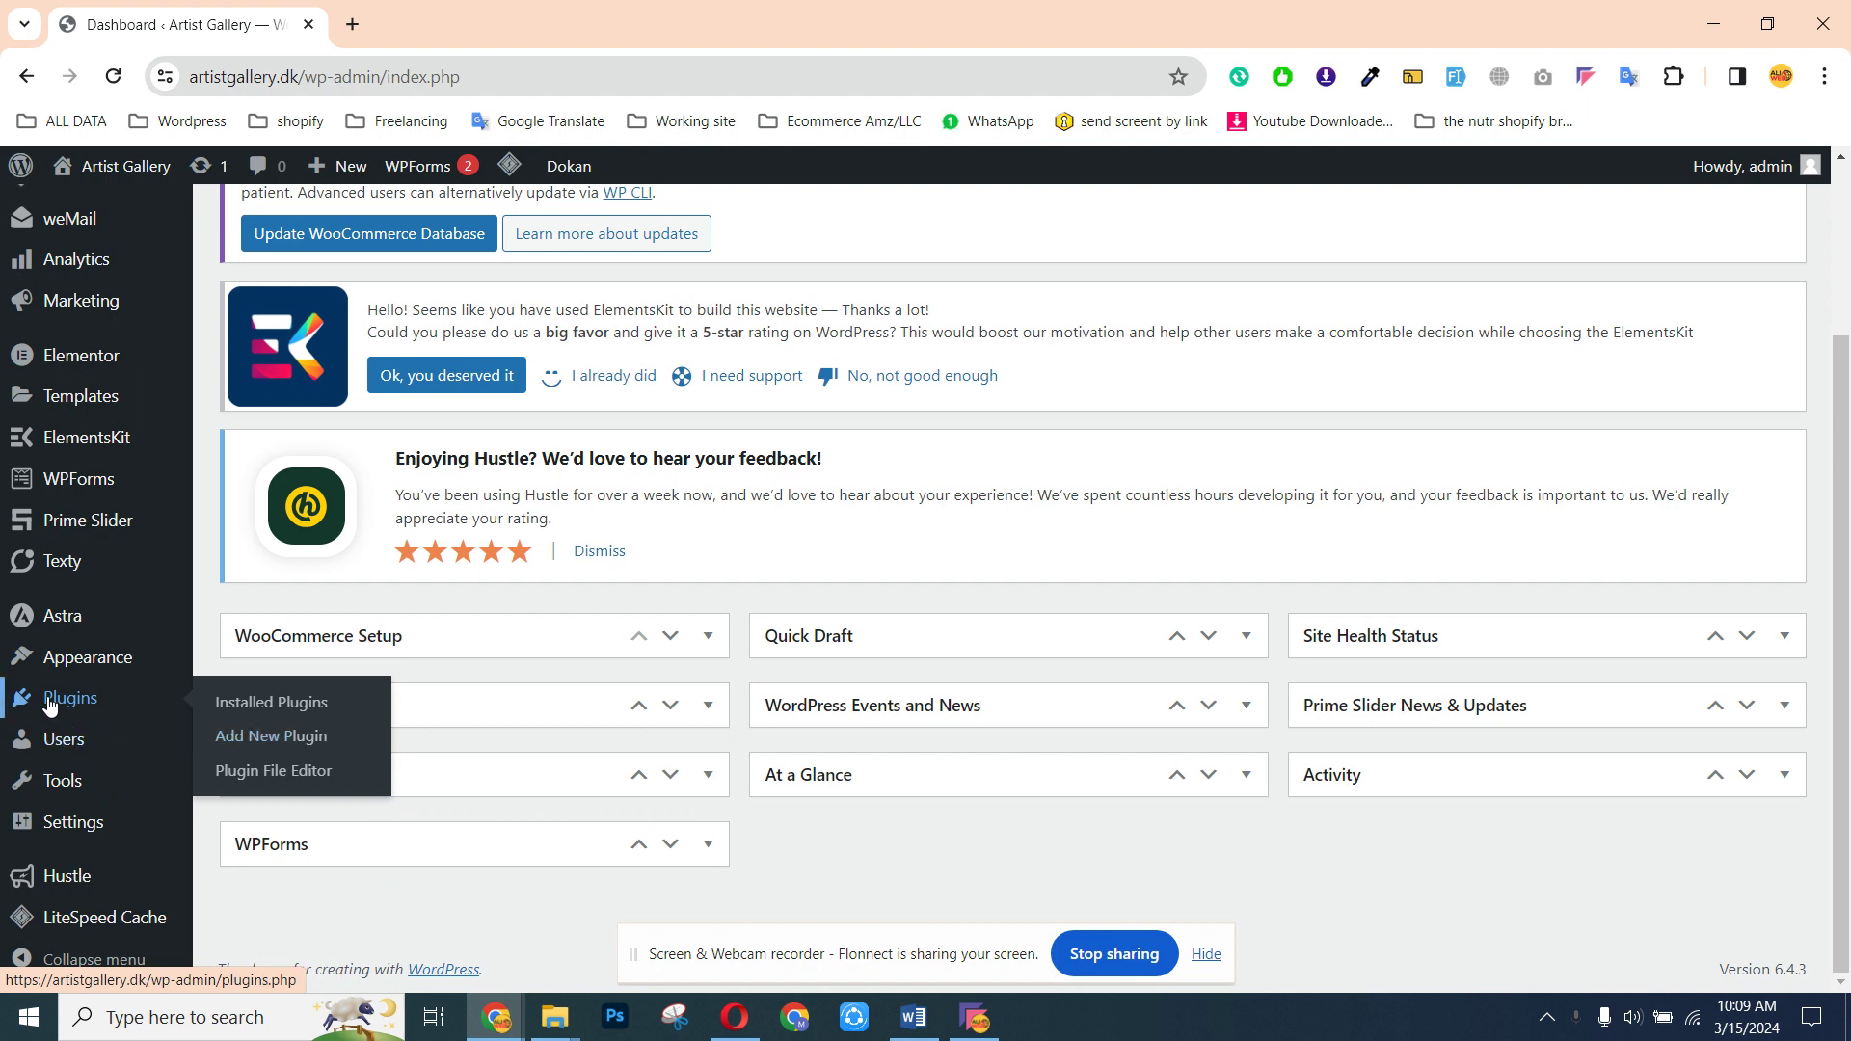
pyautogui.click(244, 730)
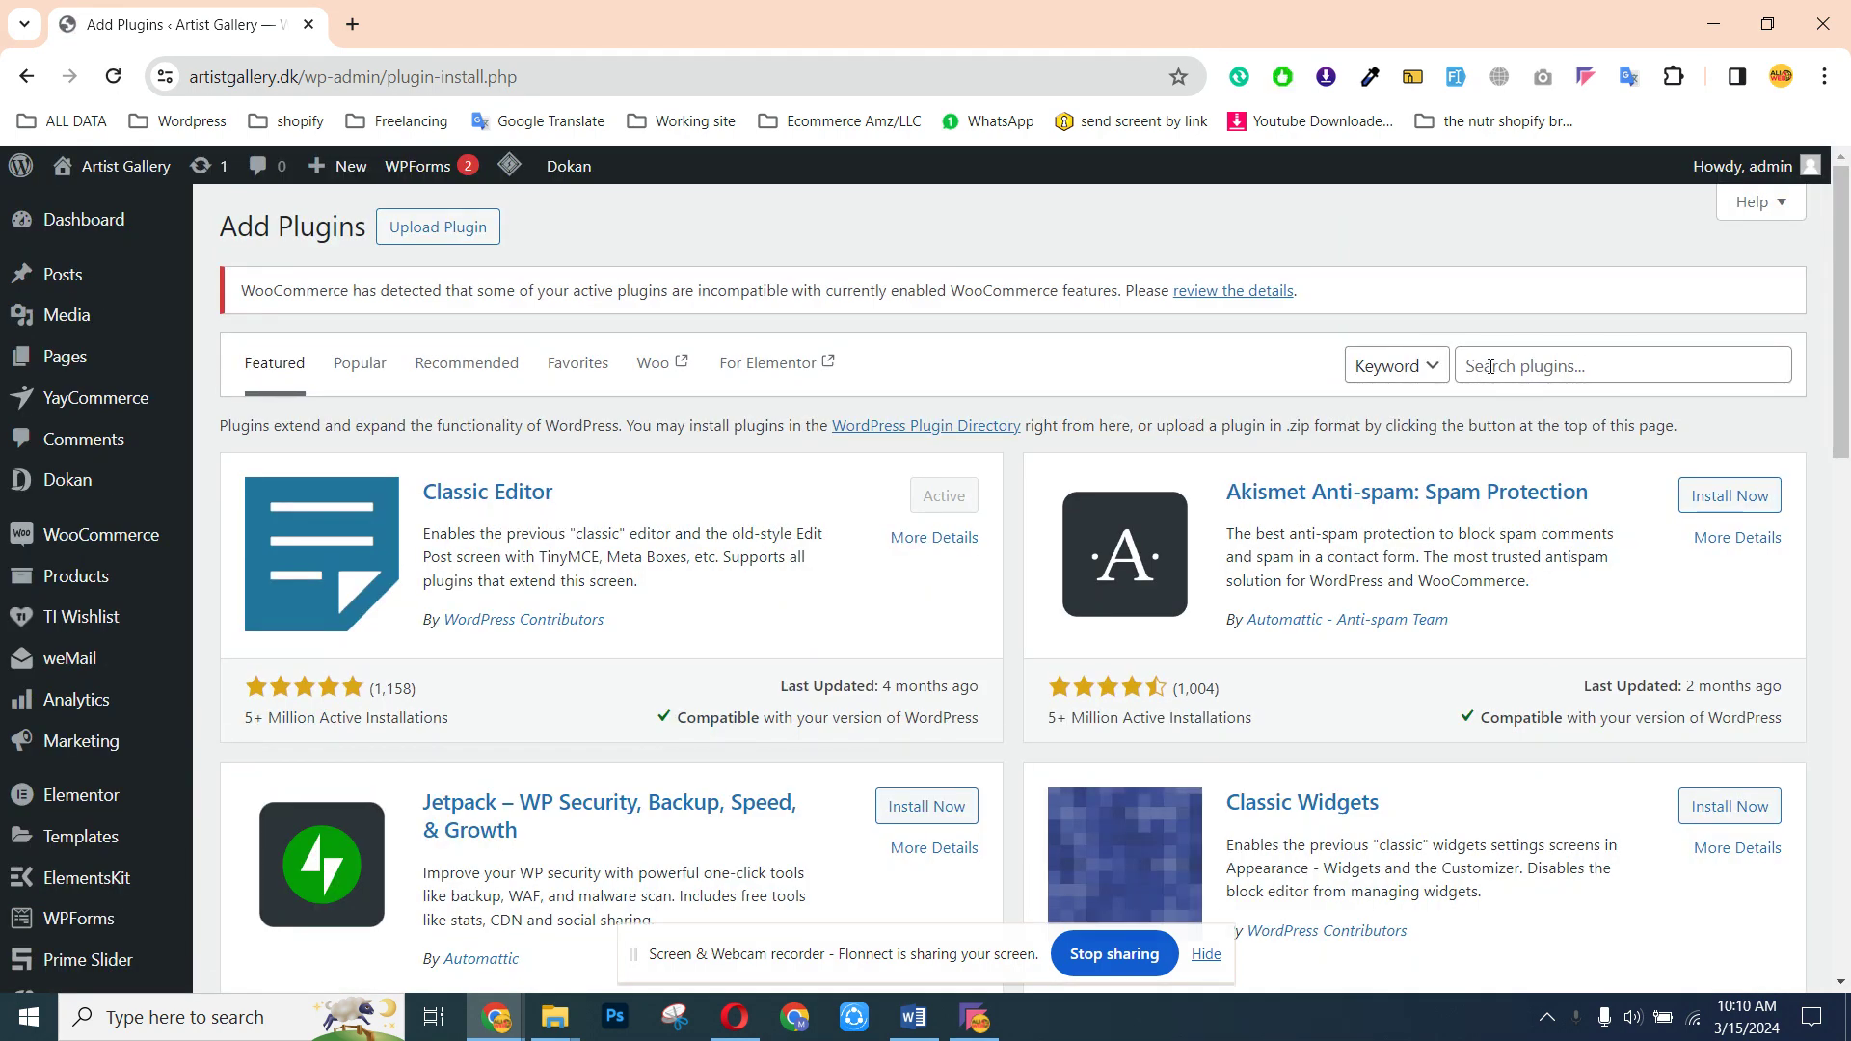
pyautogui.click(1490, 366)
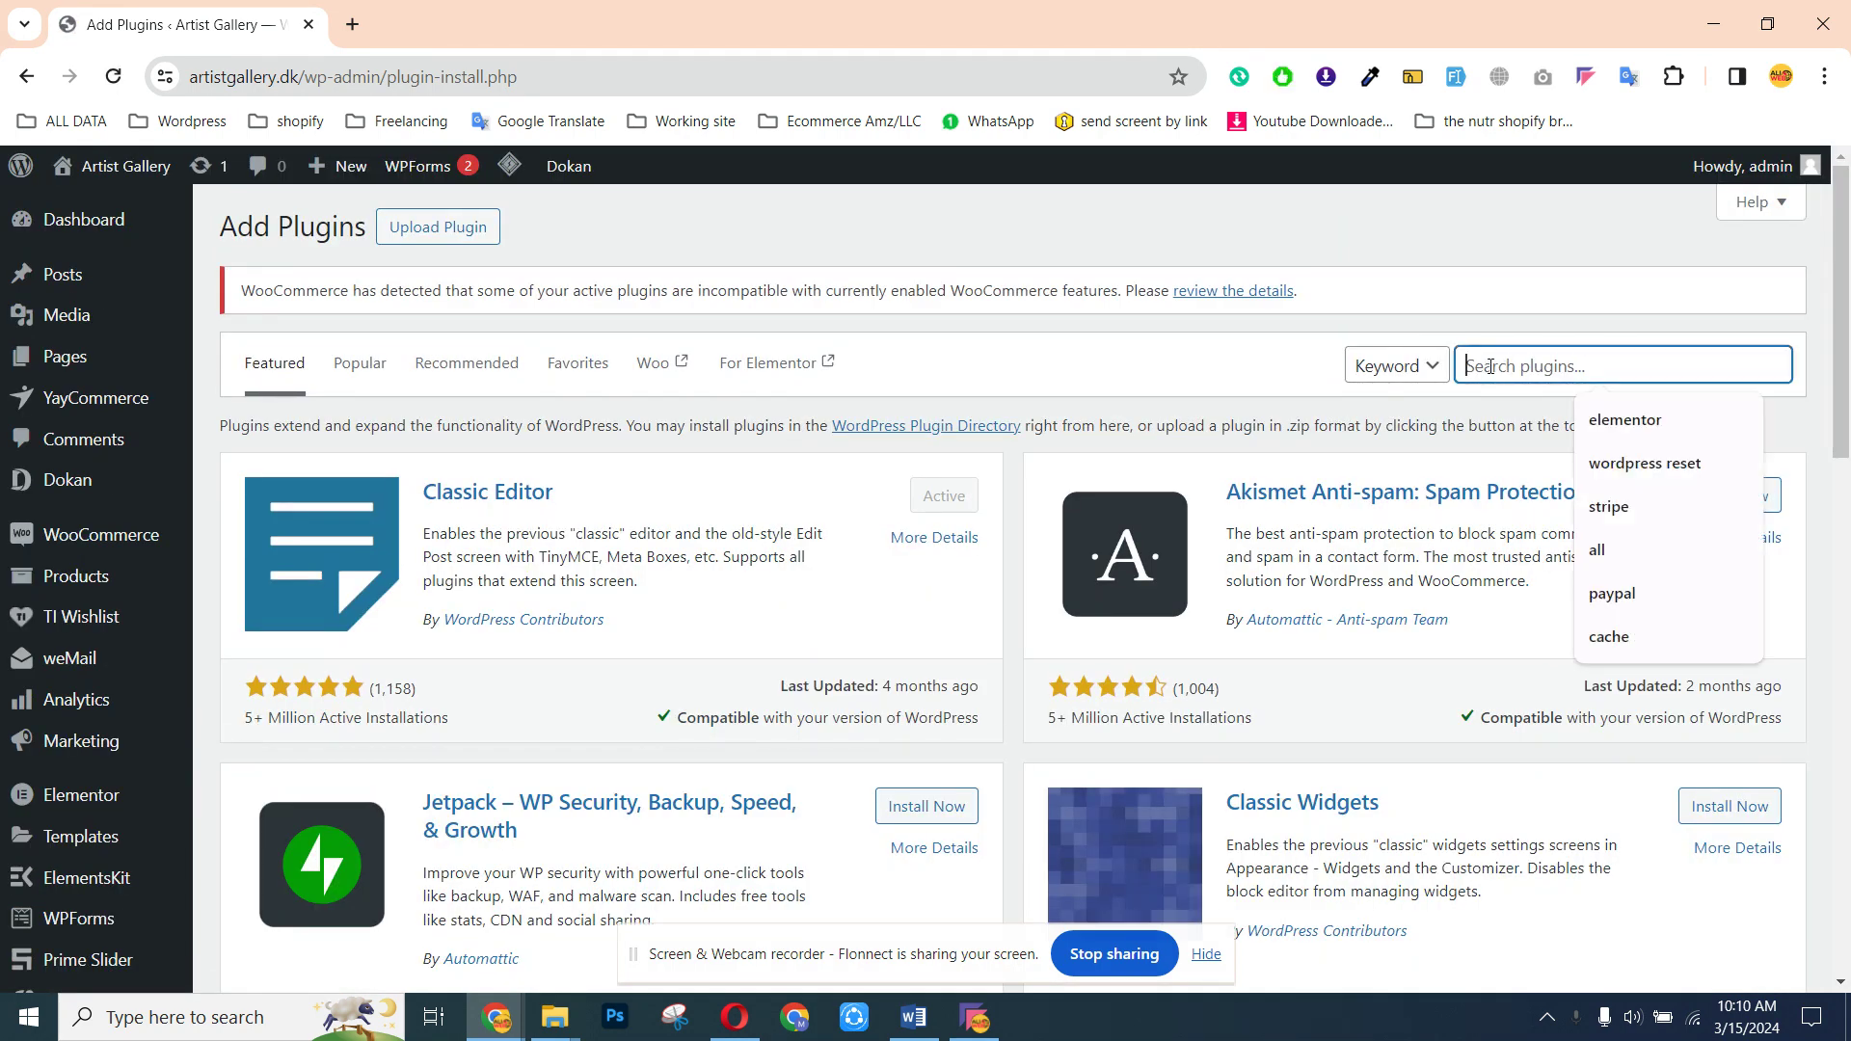
pyautogui.write('All In ')
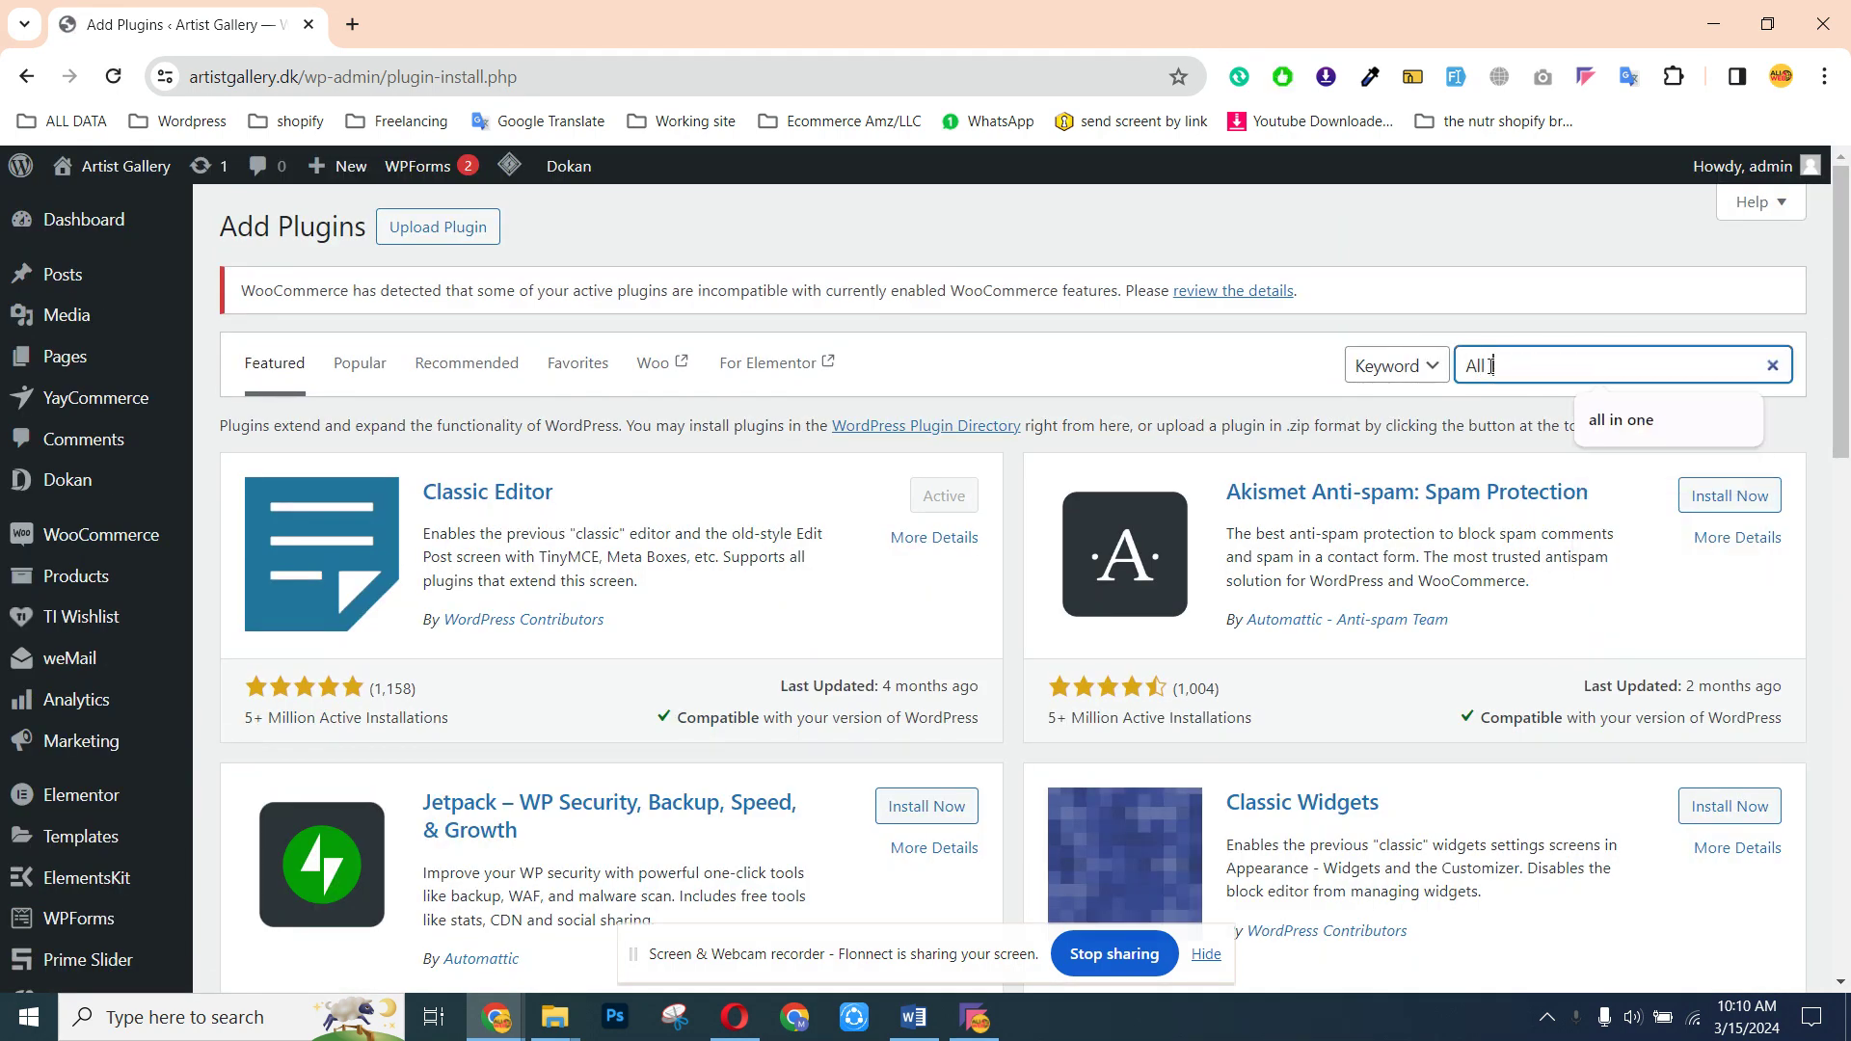
pyautogui.write('one wp')
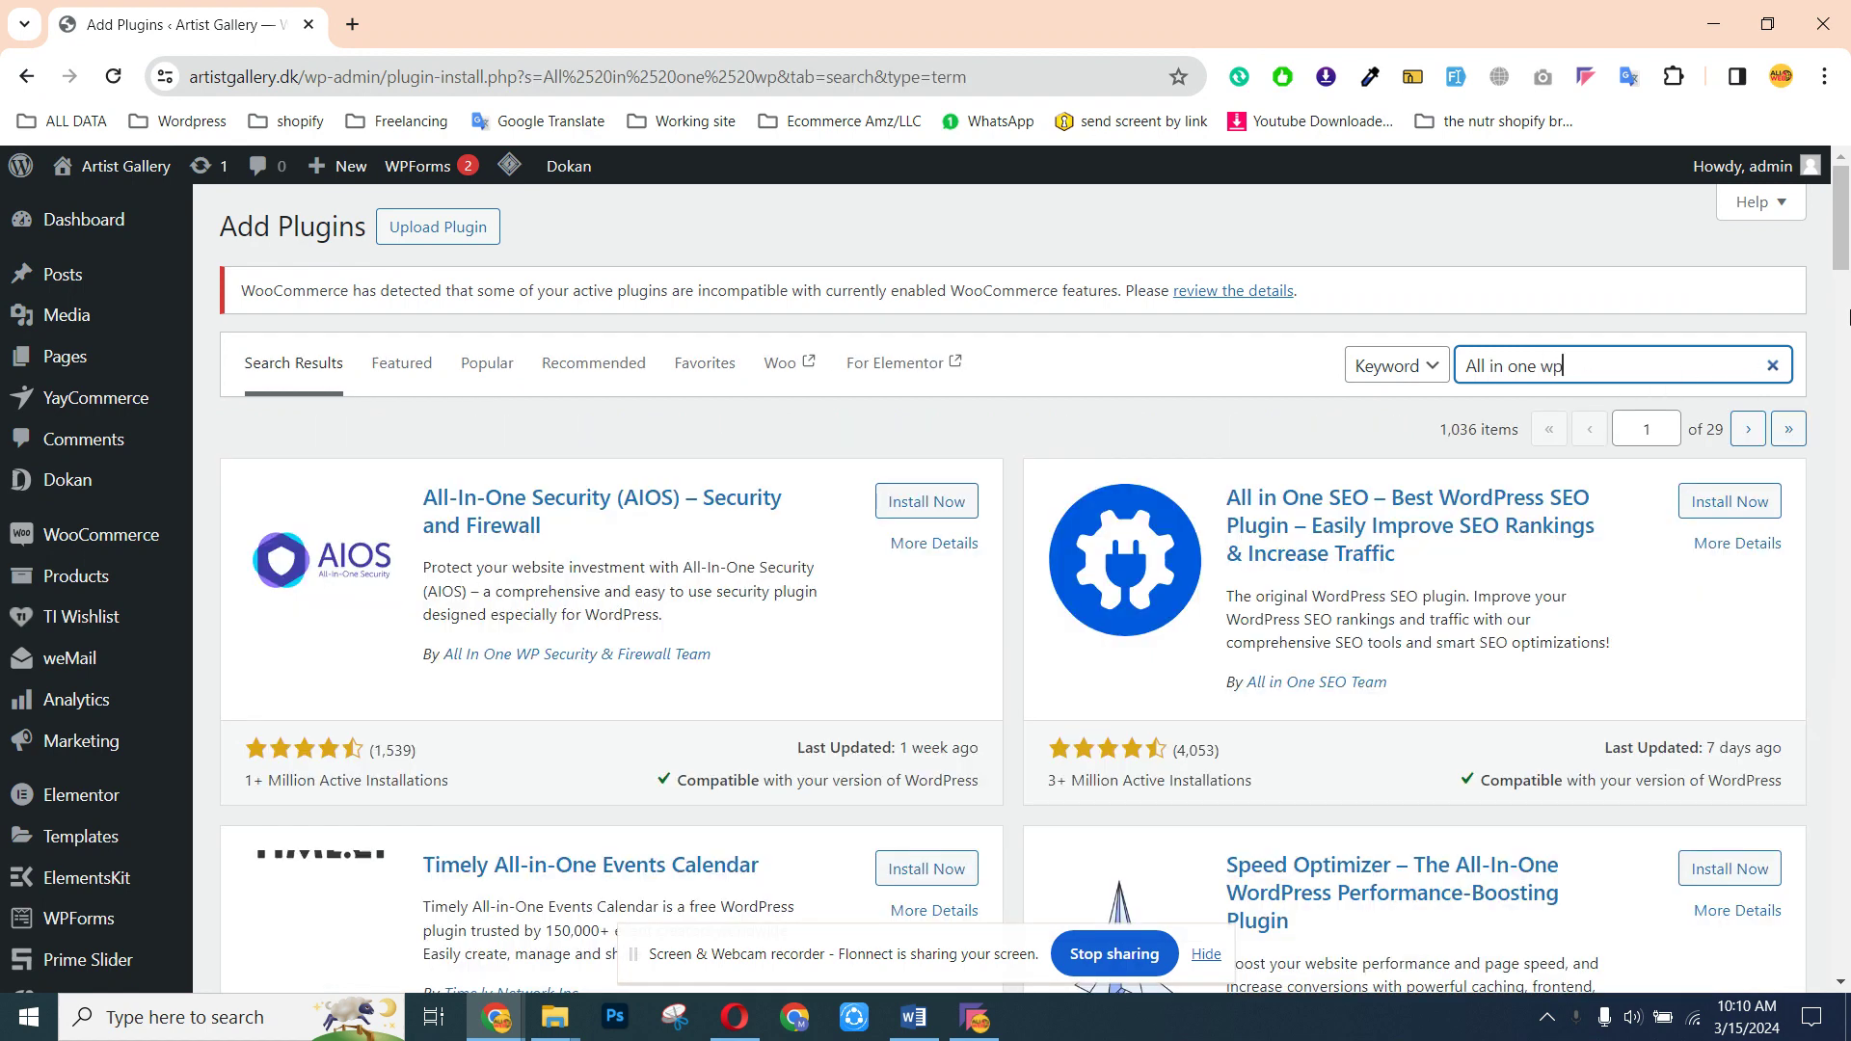
# Install and activate the All-in-One WP Migration plugin from the search results
pyautogui.moveTo(1848, 236); pyautogui.dragTo(1848, 346)
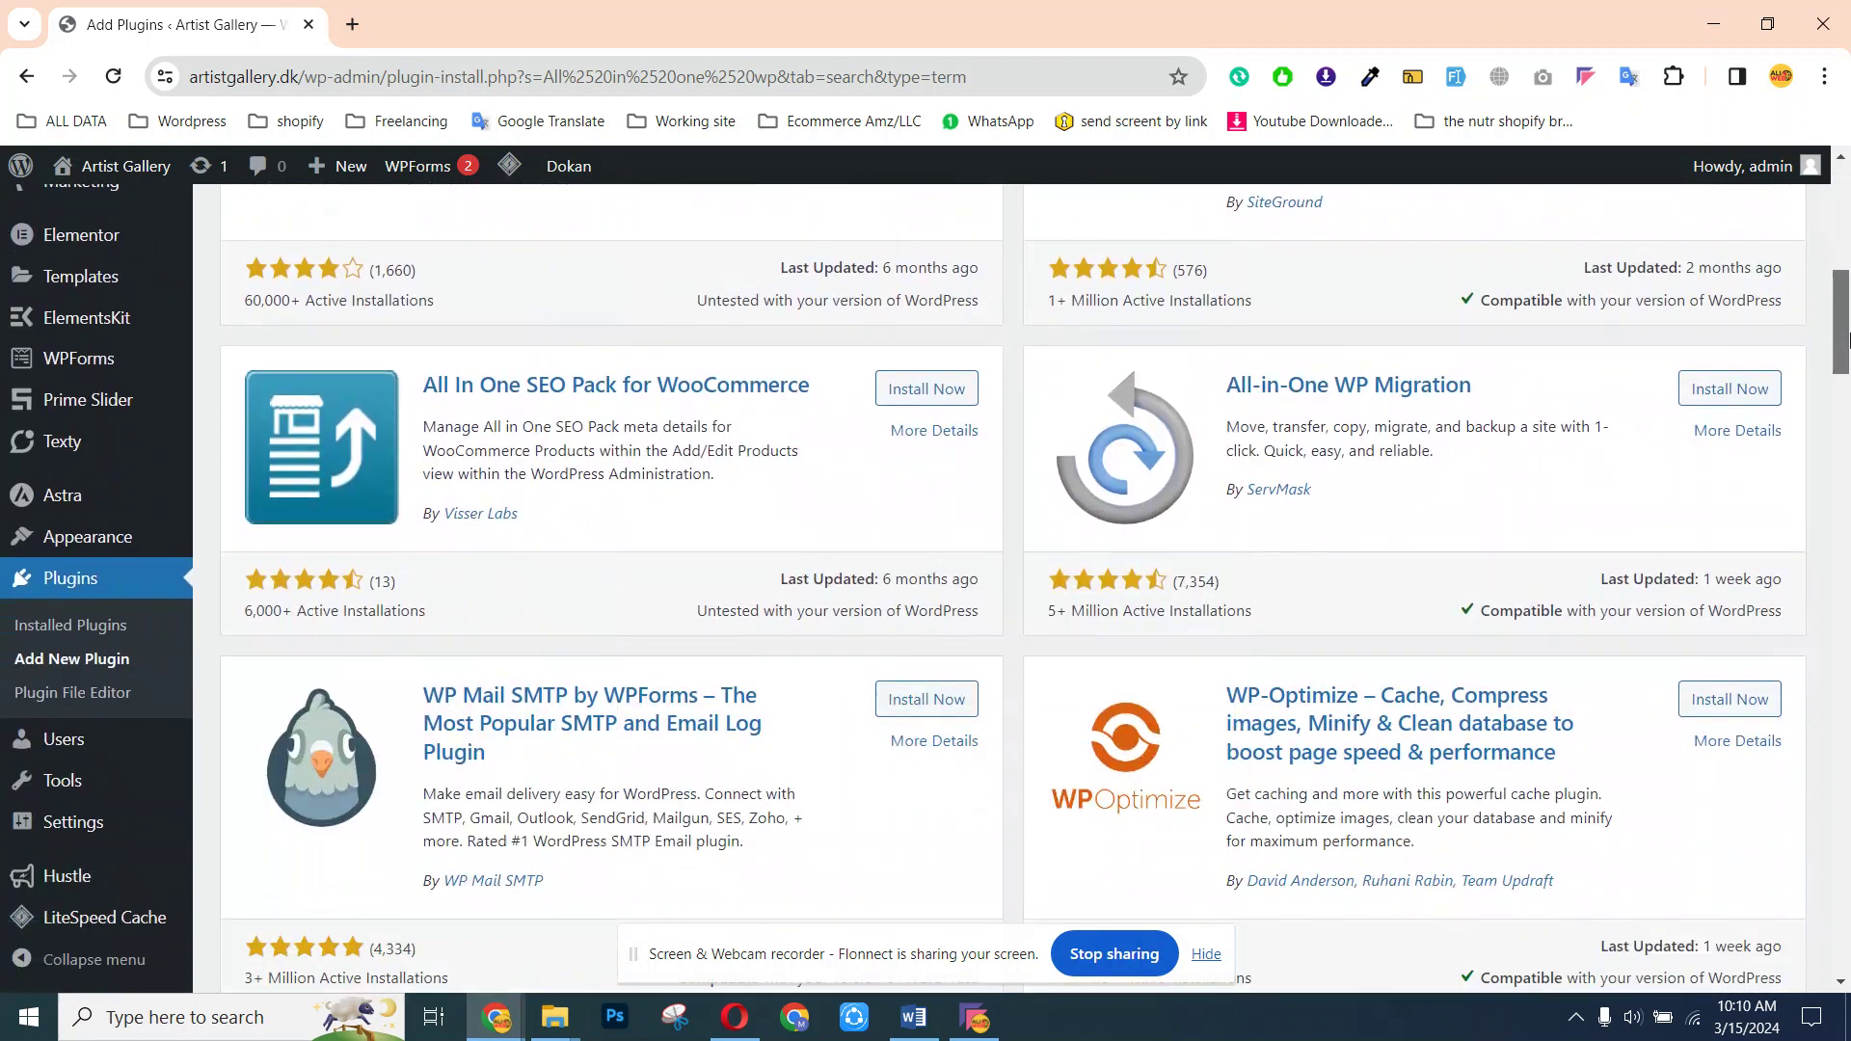
pyautogui.moveTo(1222, 400)
pyautogui.mouseDown()
pyautogui.moveTo(1322, 391)
pyautogui.moveTo(1466, 429)
pyautogui.moveTo(1281, 391)
pyautogui.moveTo(1213, 398)
pyautogui.mouseUp()
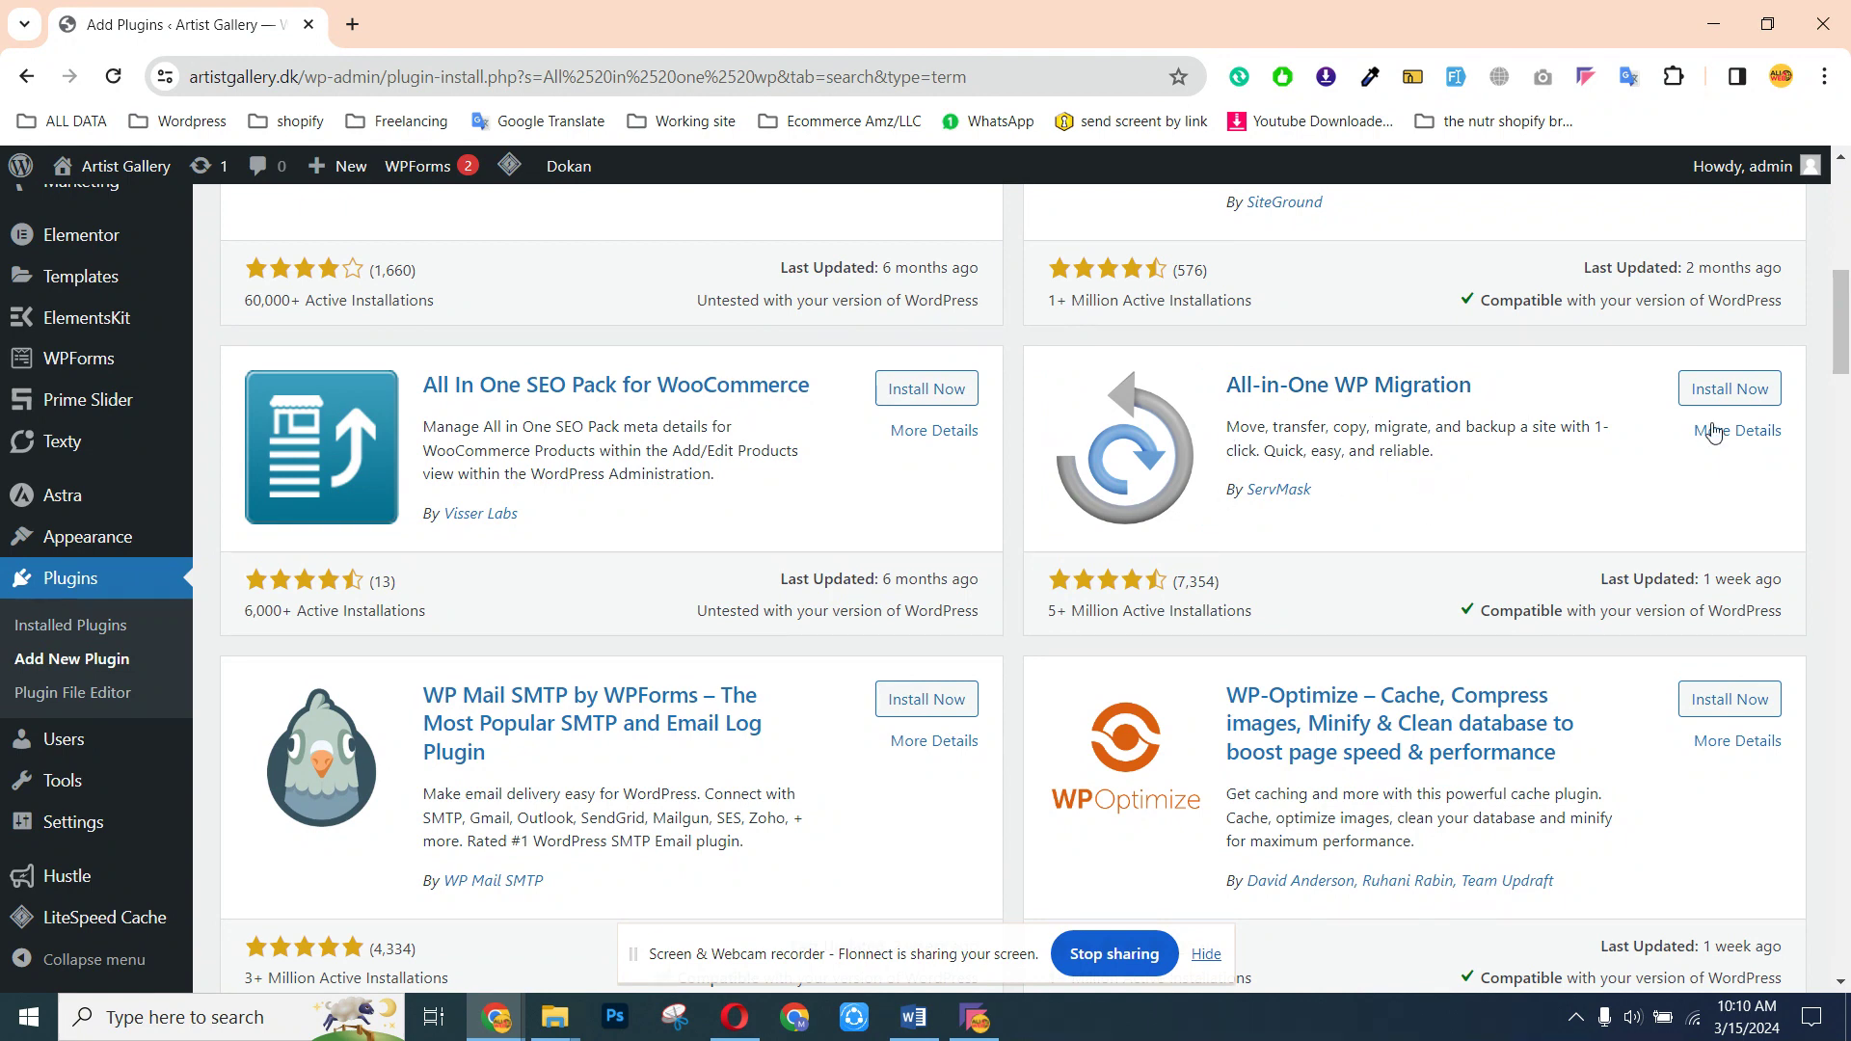
pyautogui.click(1722, 395)
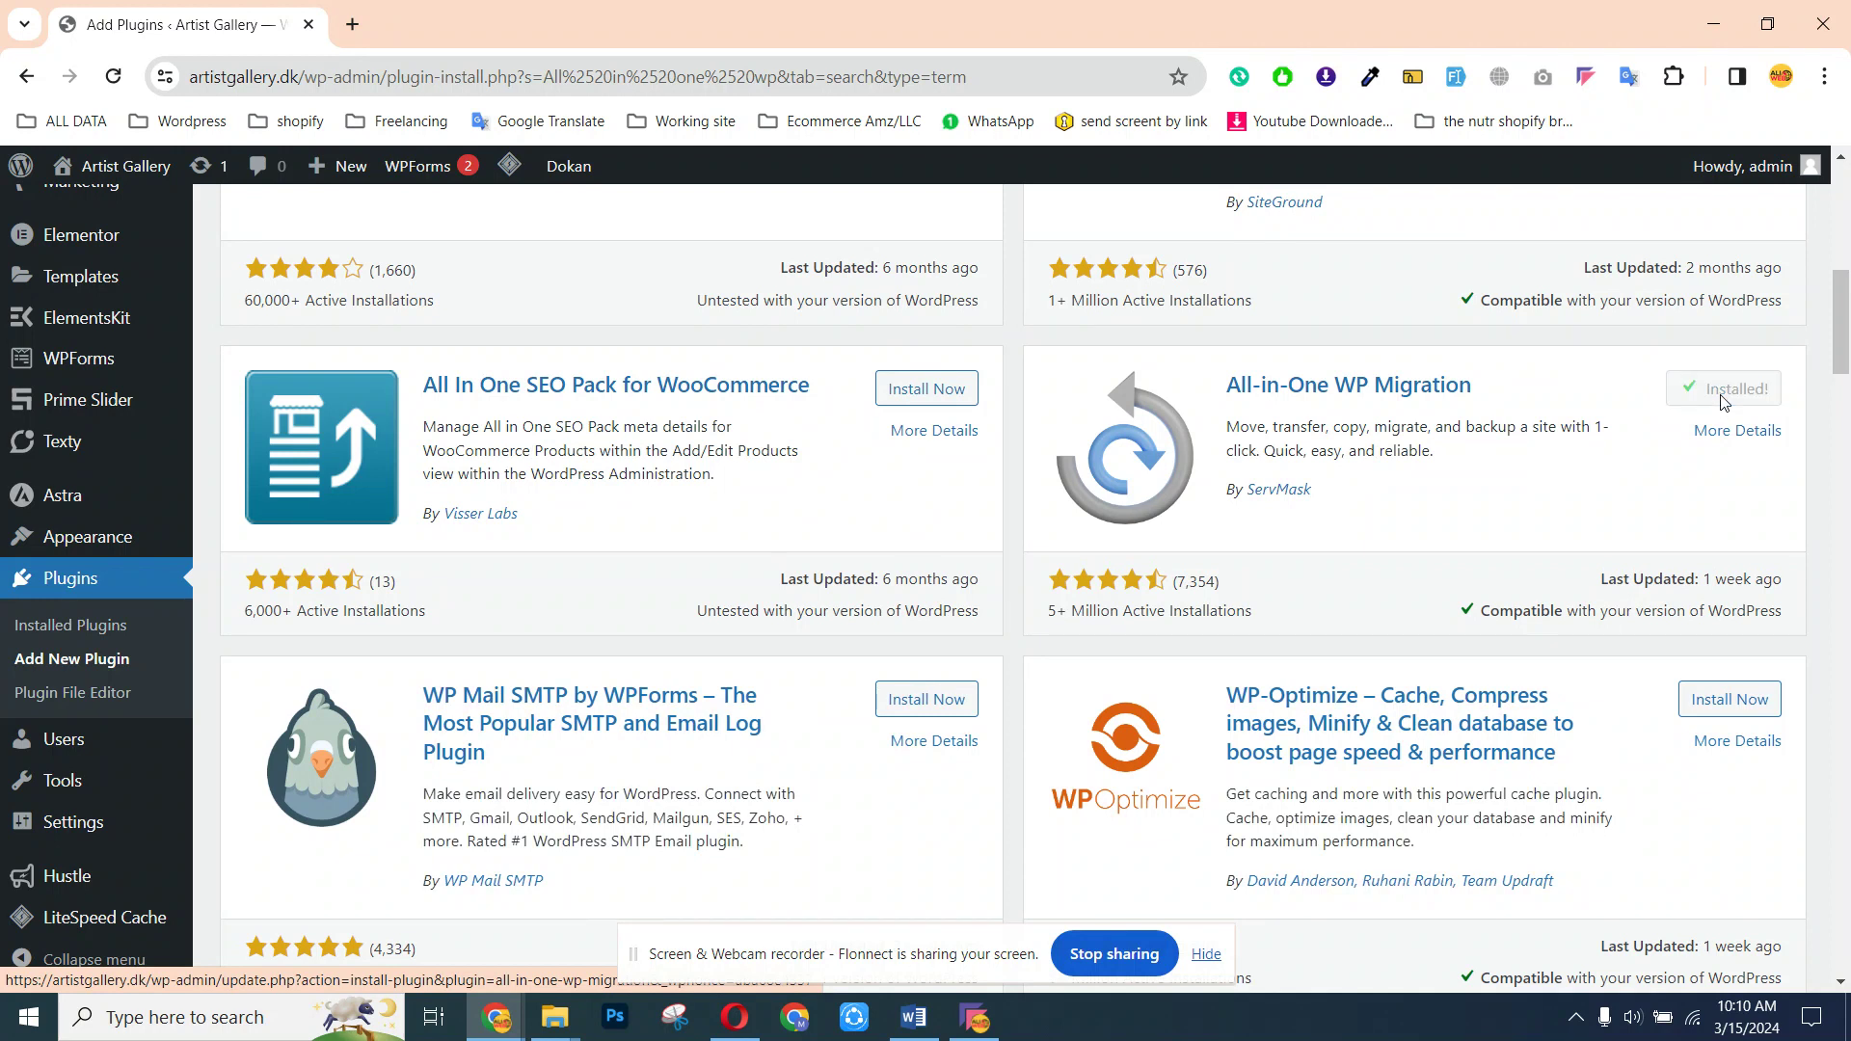
pyautogui.click(1740, 393)
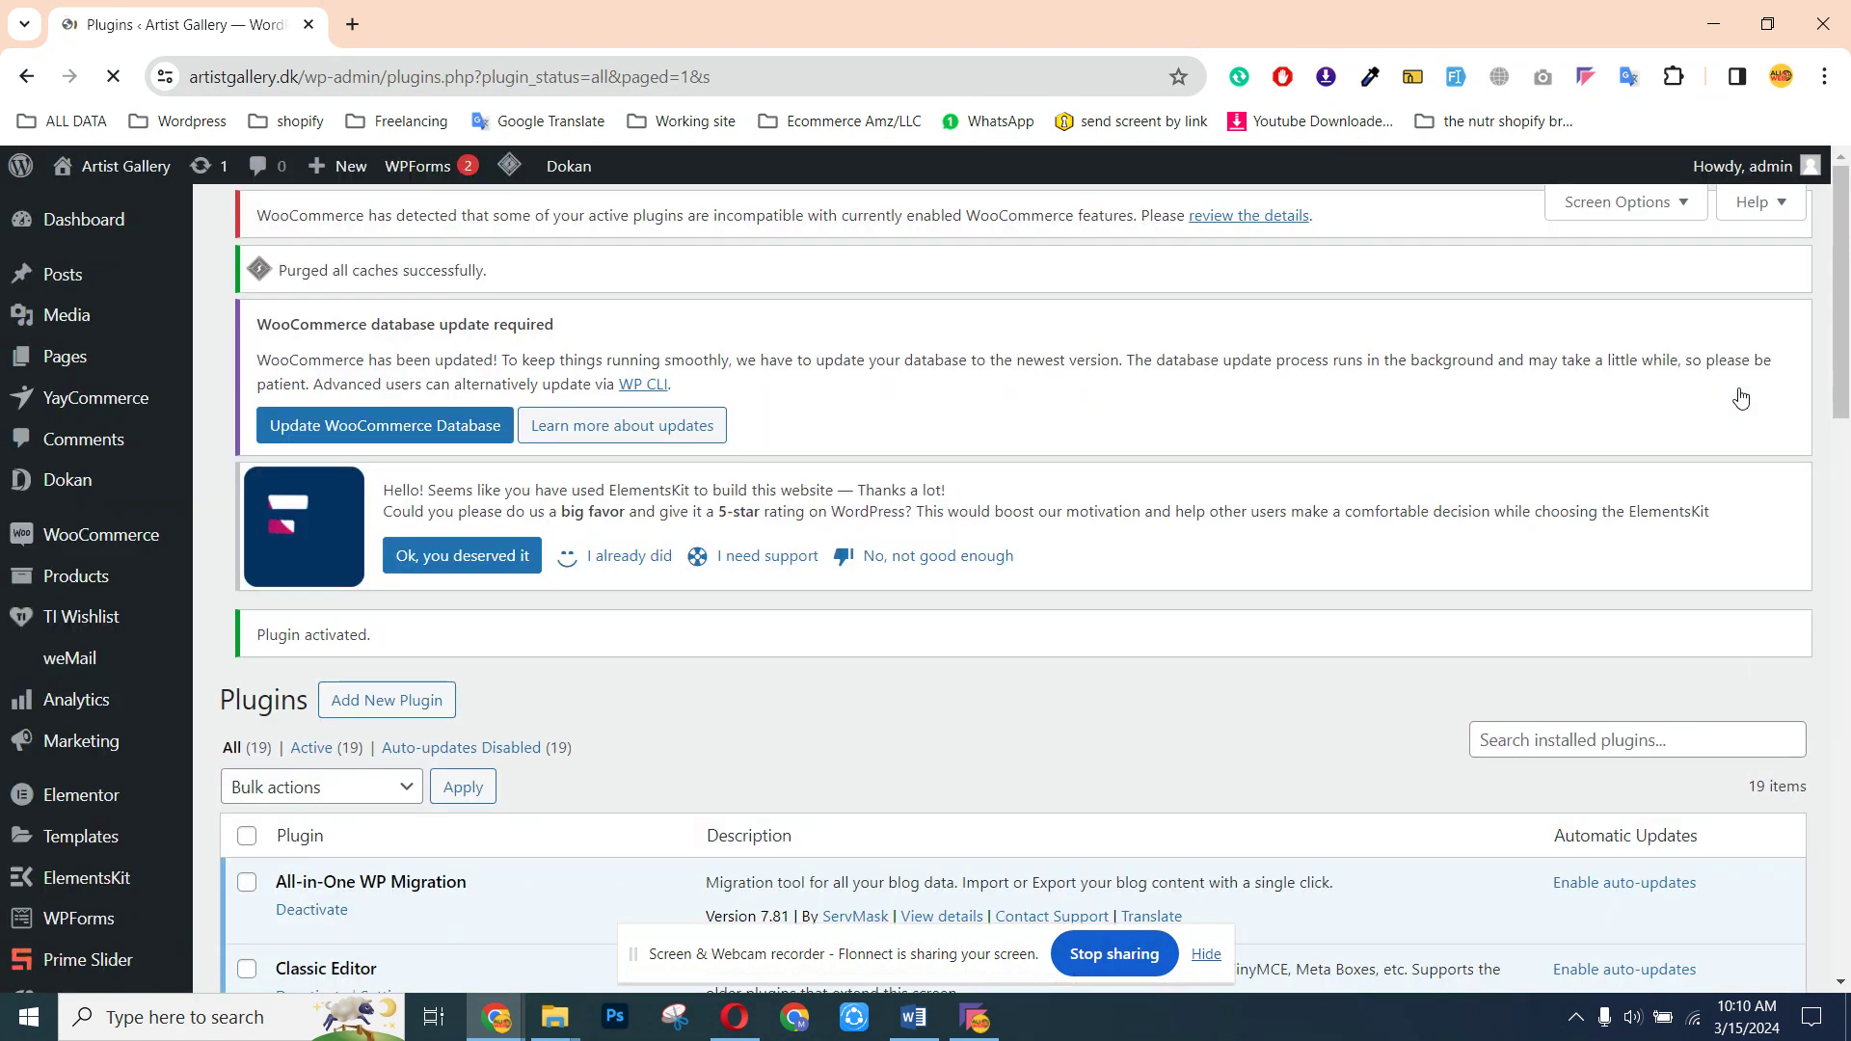
# Return to Plugins > Add New Plugin to reopen the Add Plugins page
pyautogui.scroll(-8, 1013, 579)
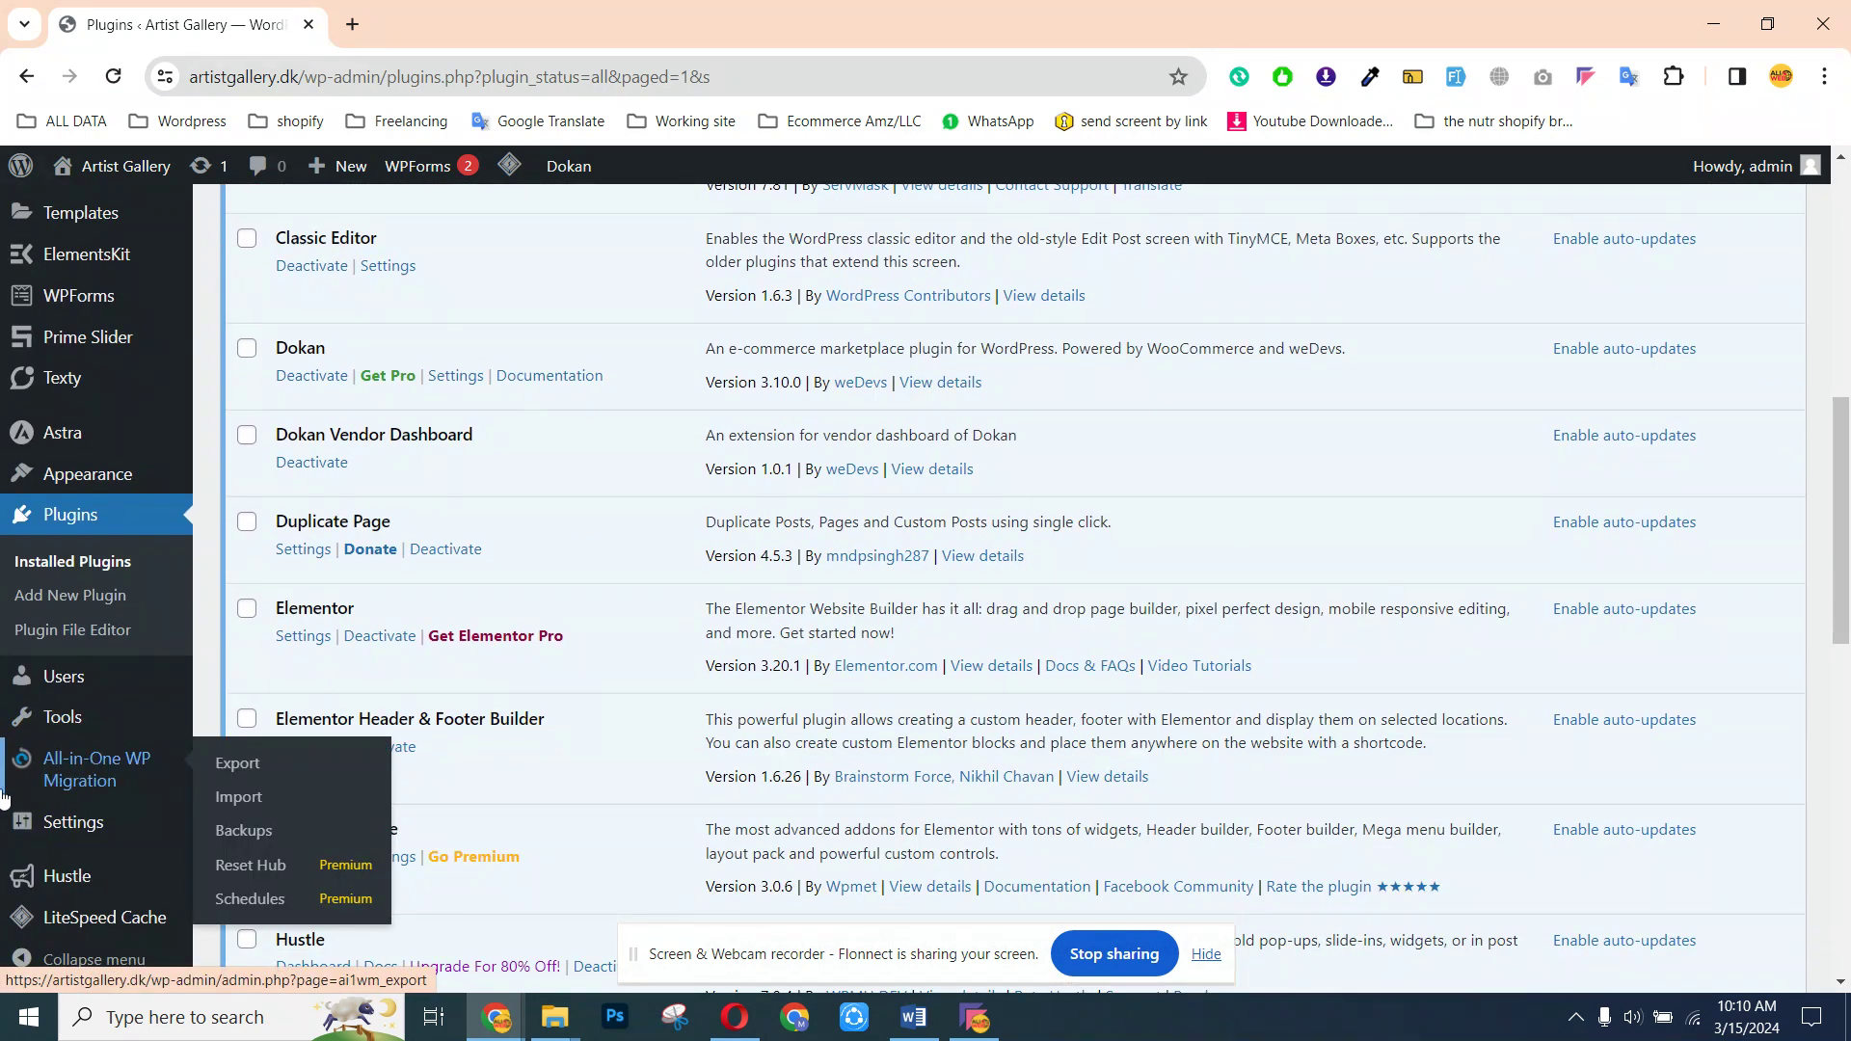
pyautogui.moveTo(85, 822)
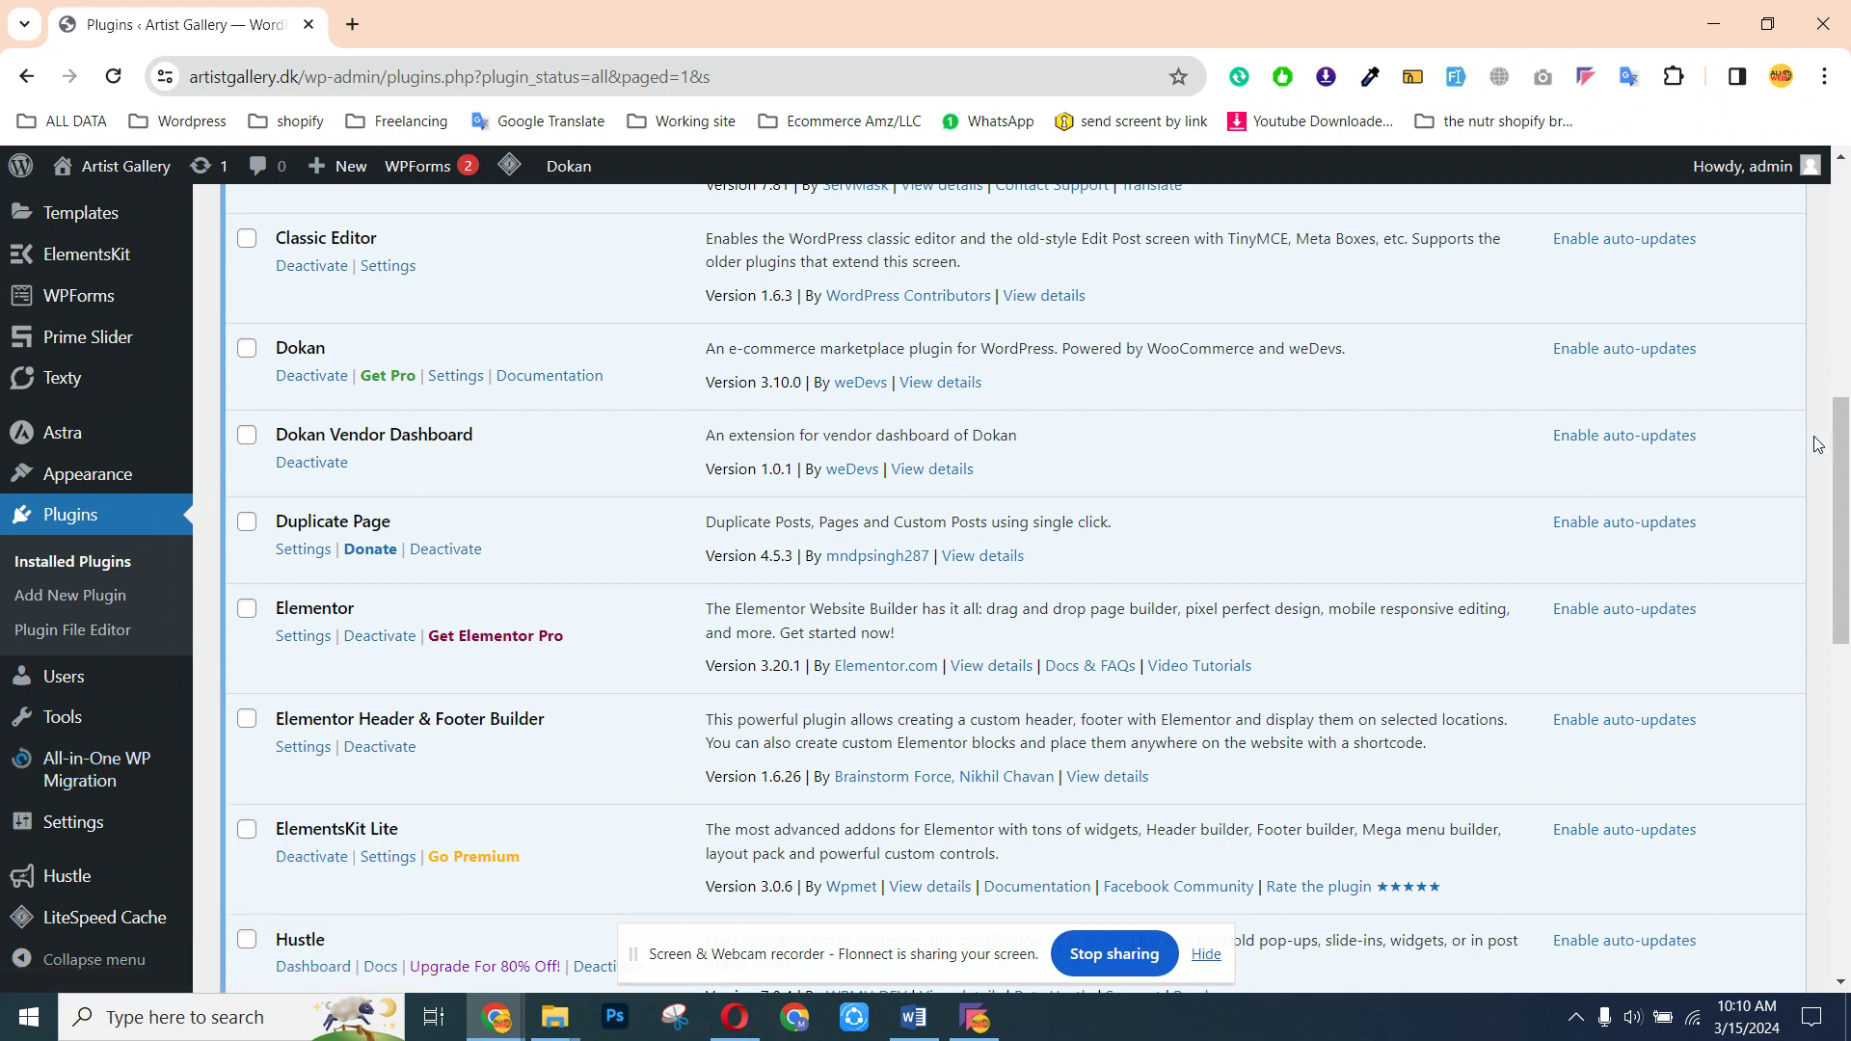
pyautogui.scroll(8, 1801, 432)
pyautogui.click(388, 230)
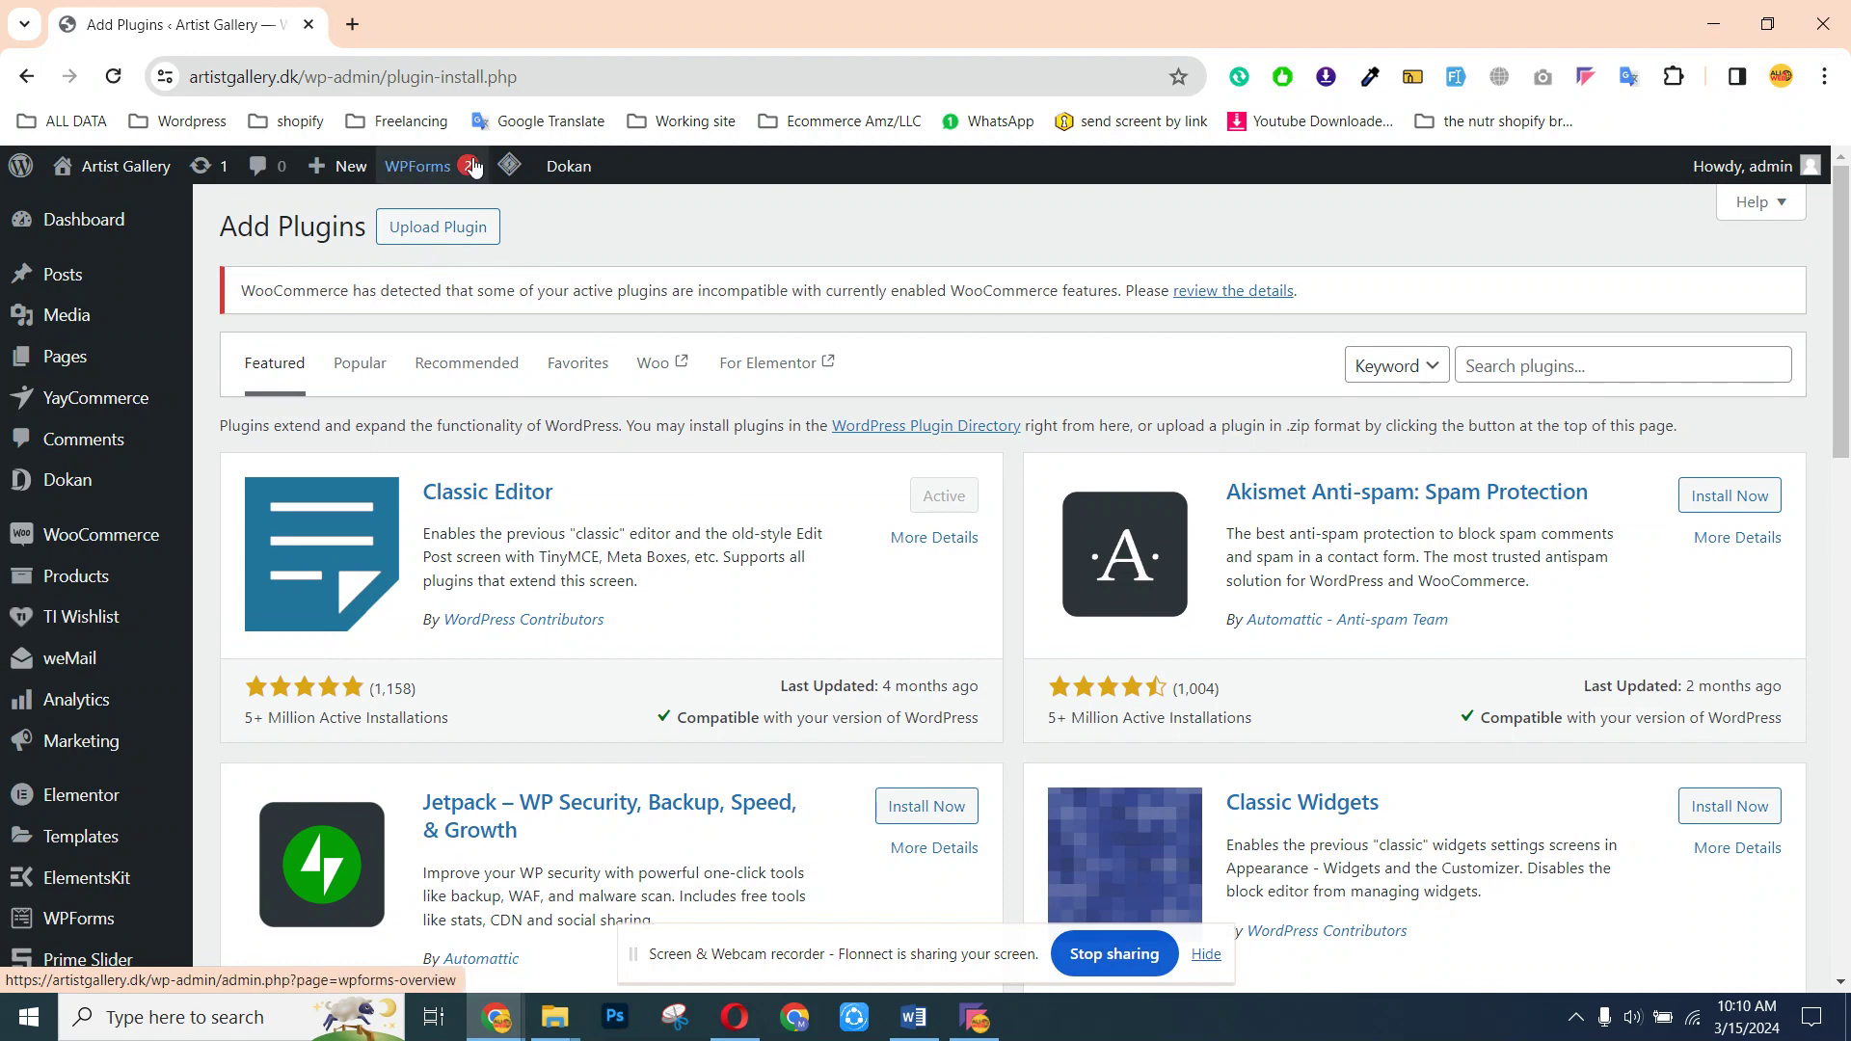
# Upload all-in-one-wp-migration-gdrive-extension.zip from the Desktop, install it, and activate it
pyautogui.click(410, 229)
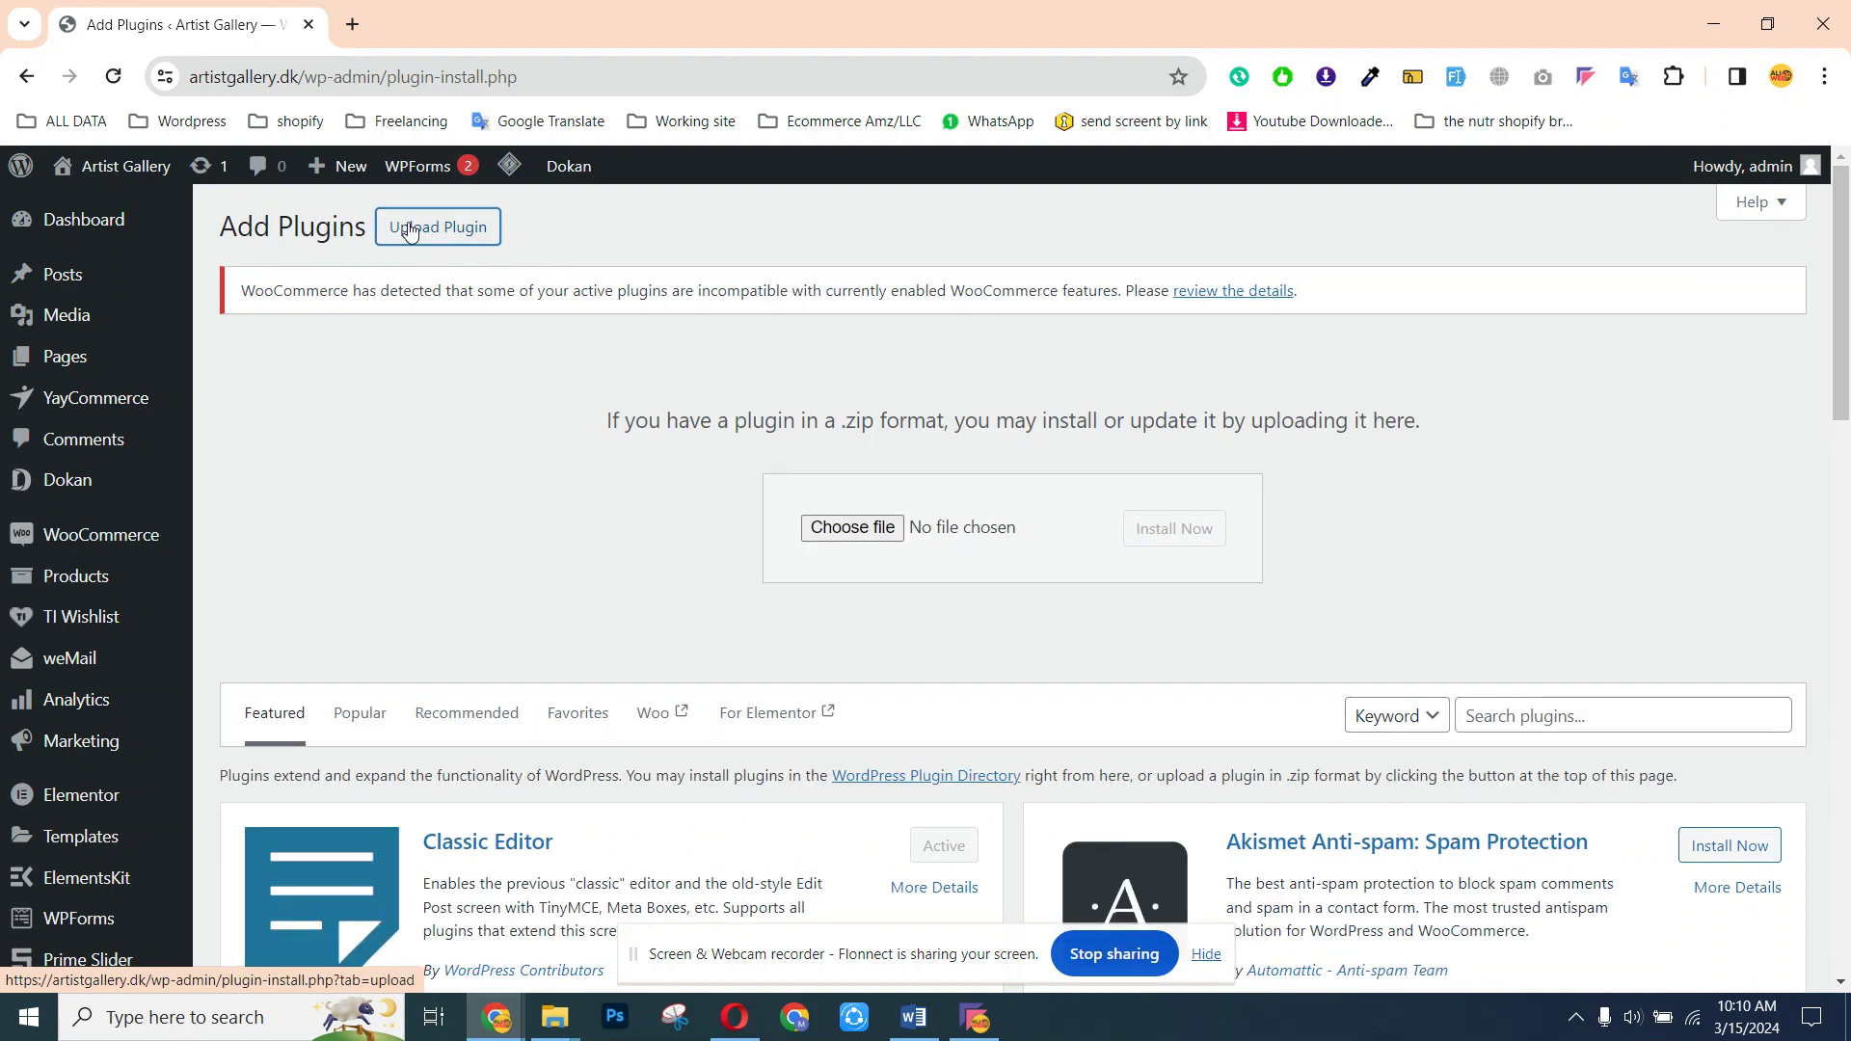
pyautogui.click(857, 530)
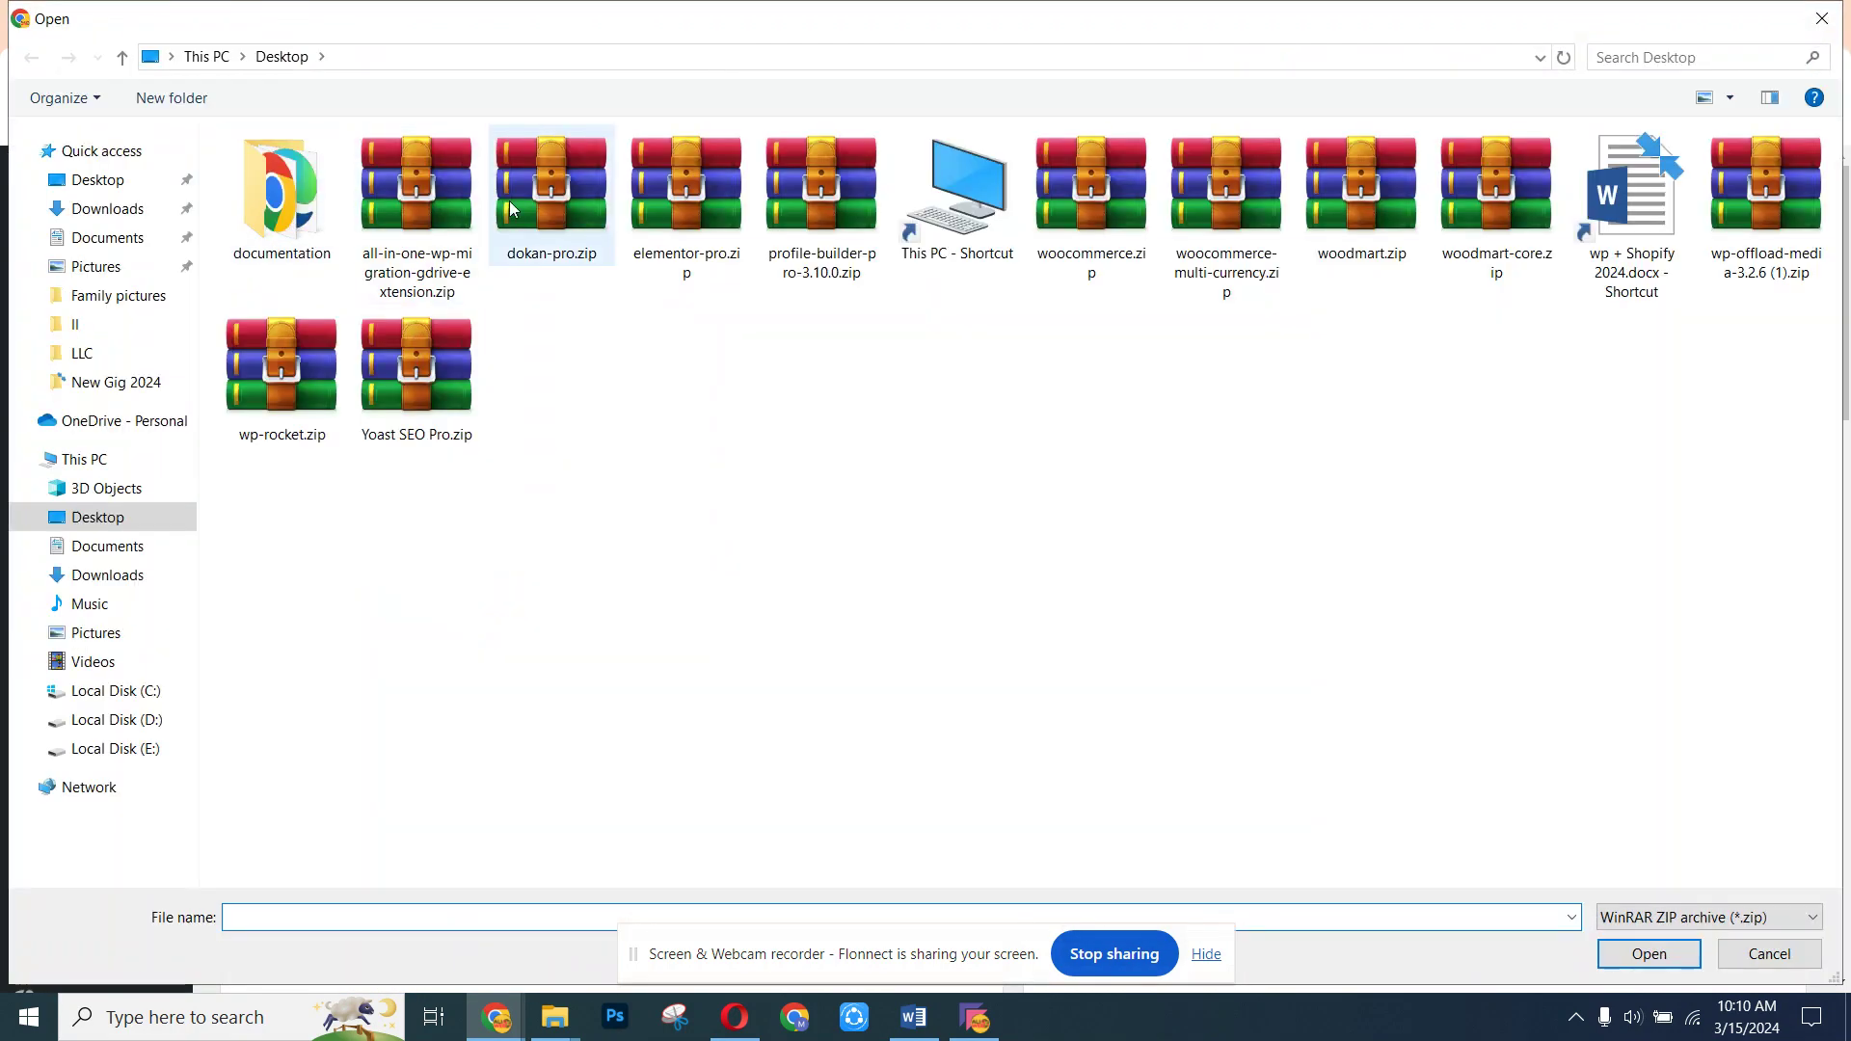
pyautogui.click(391, 209)
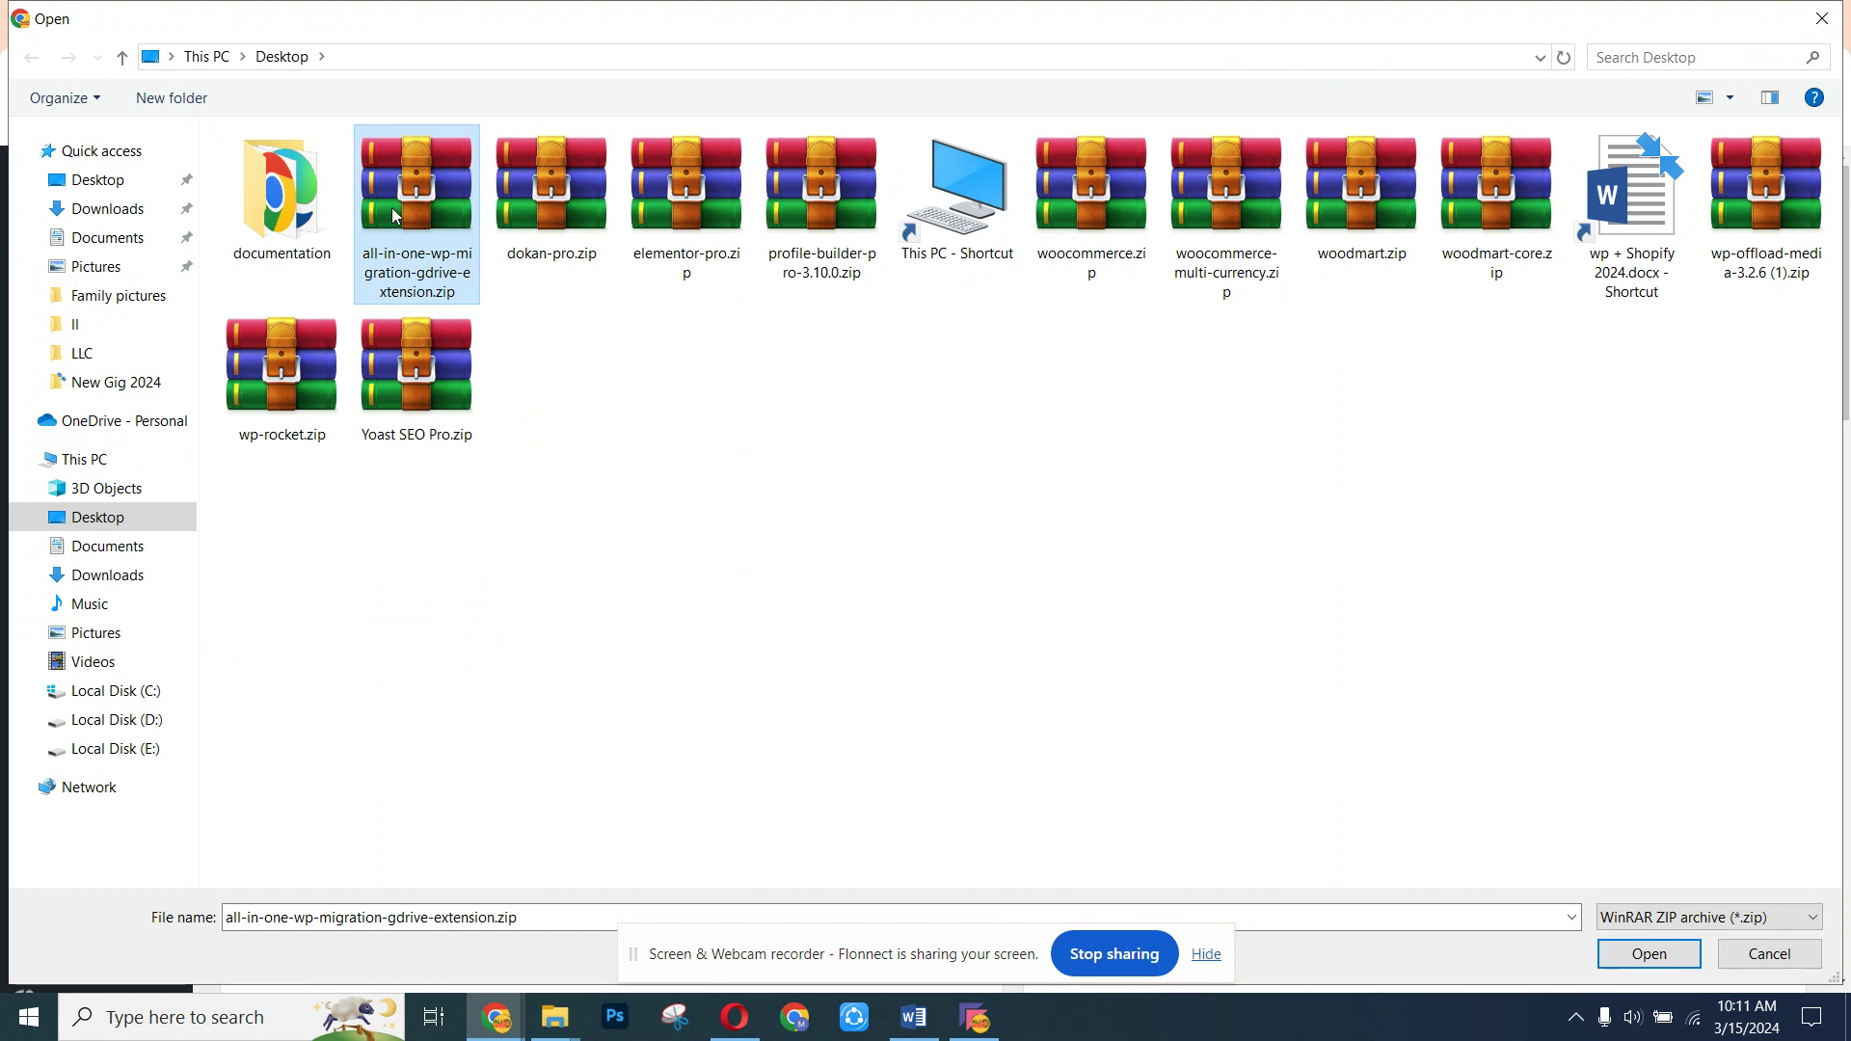
pyautogui.doubleClick(393, 216)
pyautogui.click(1177, 529)
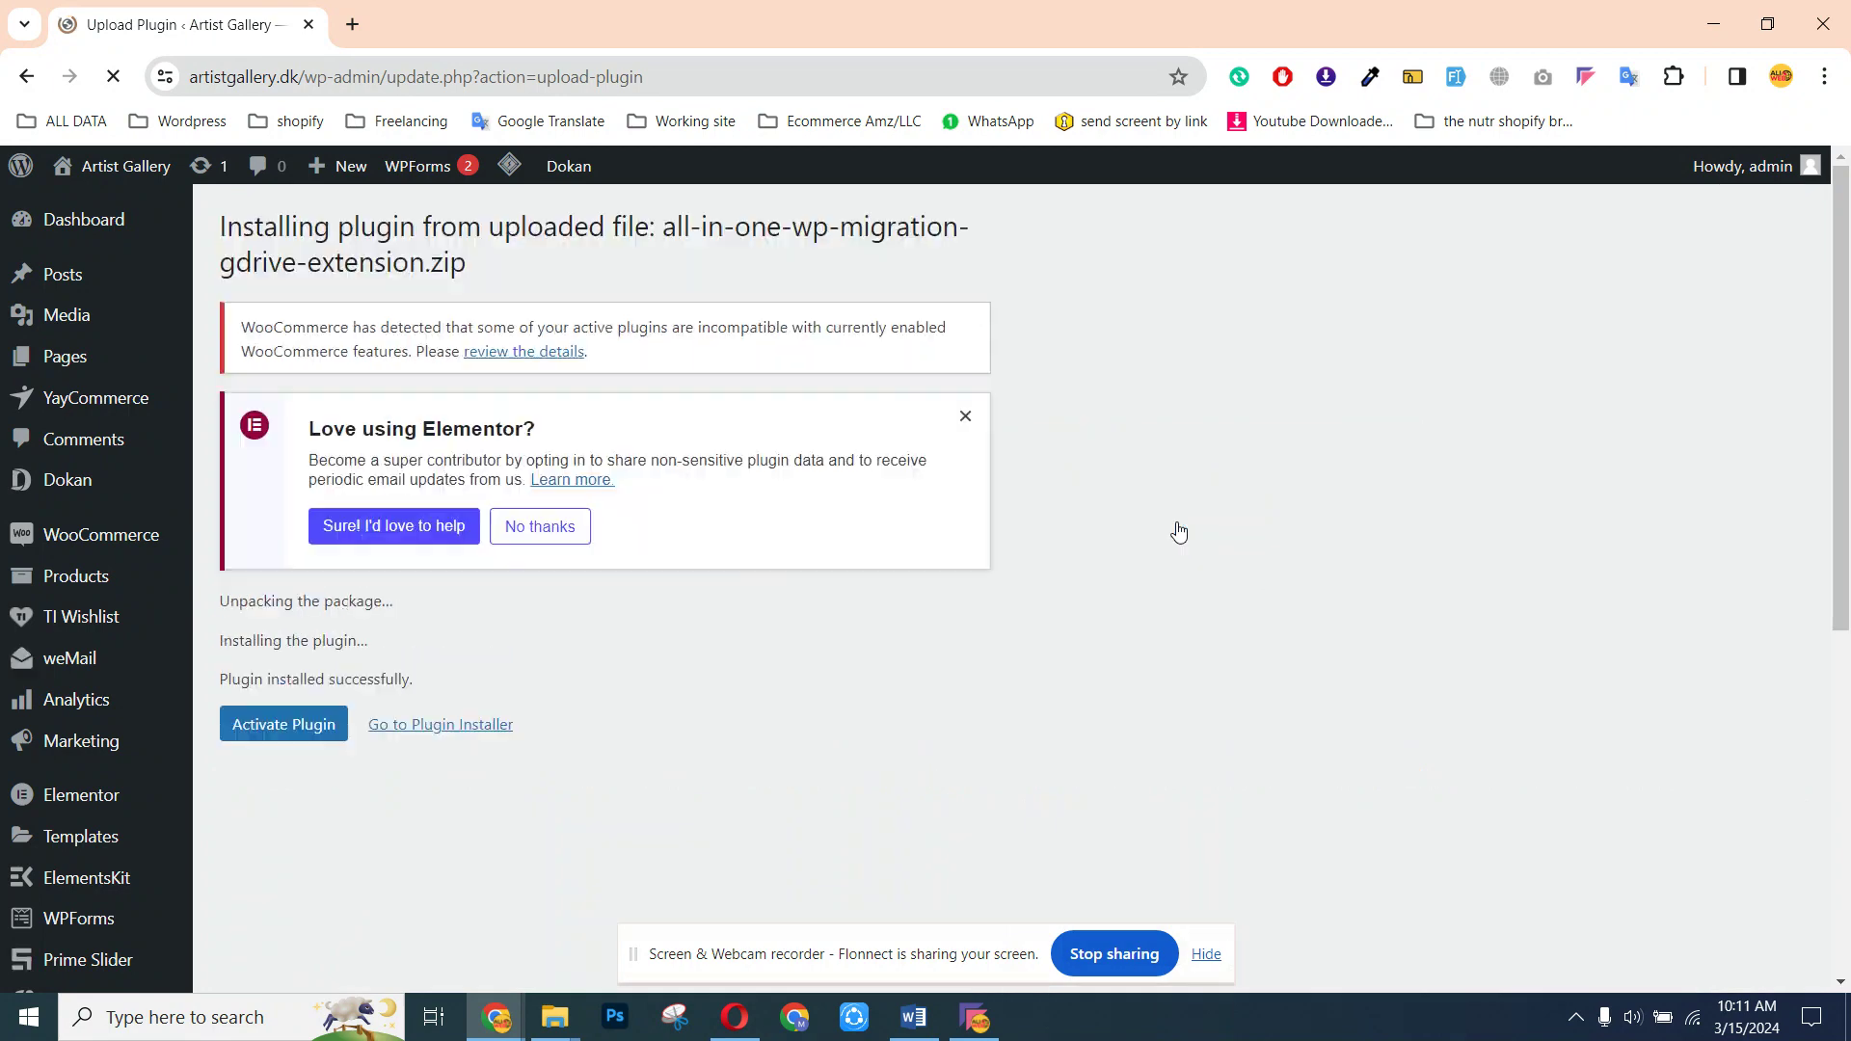
pyautogui.click(259, 736)
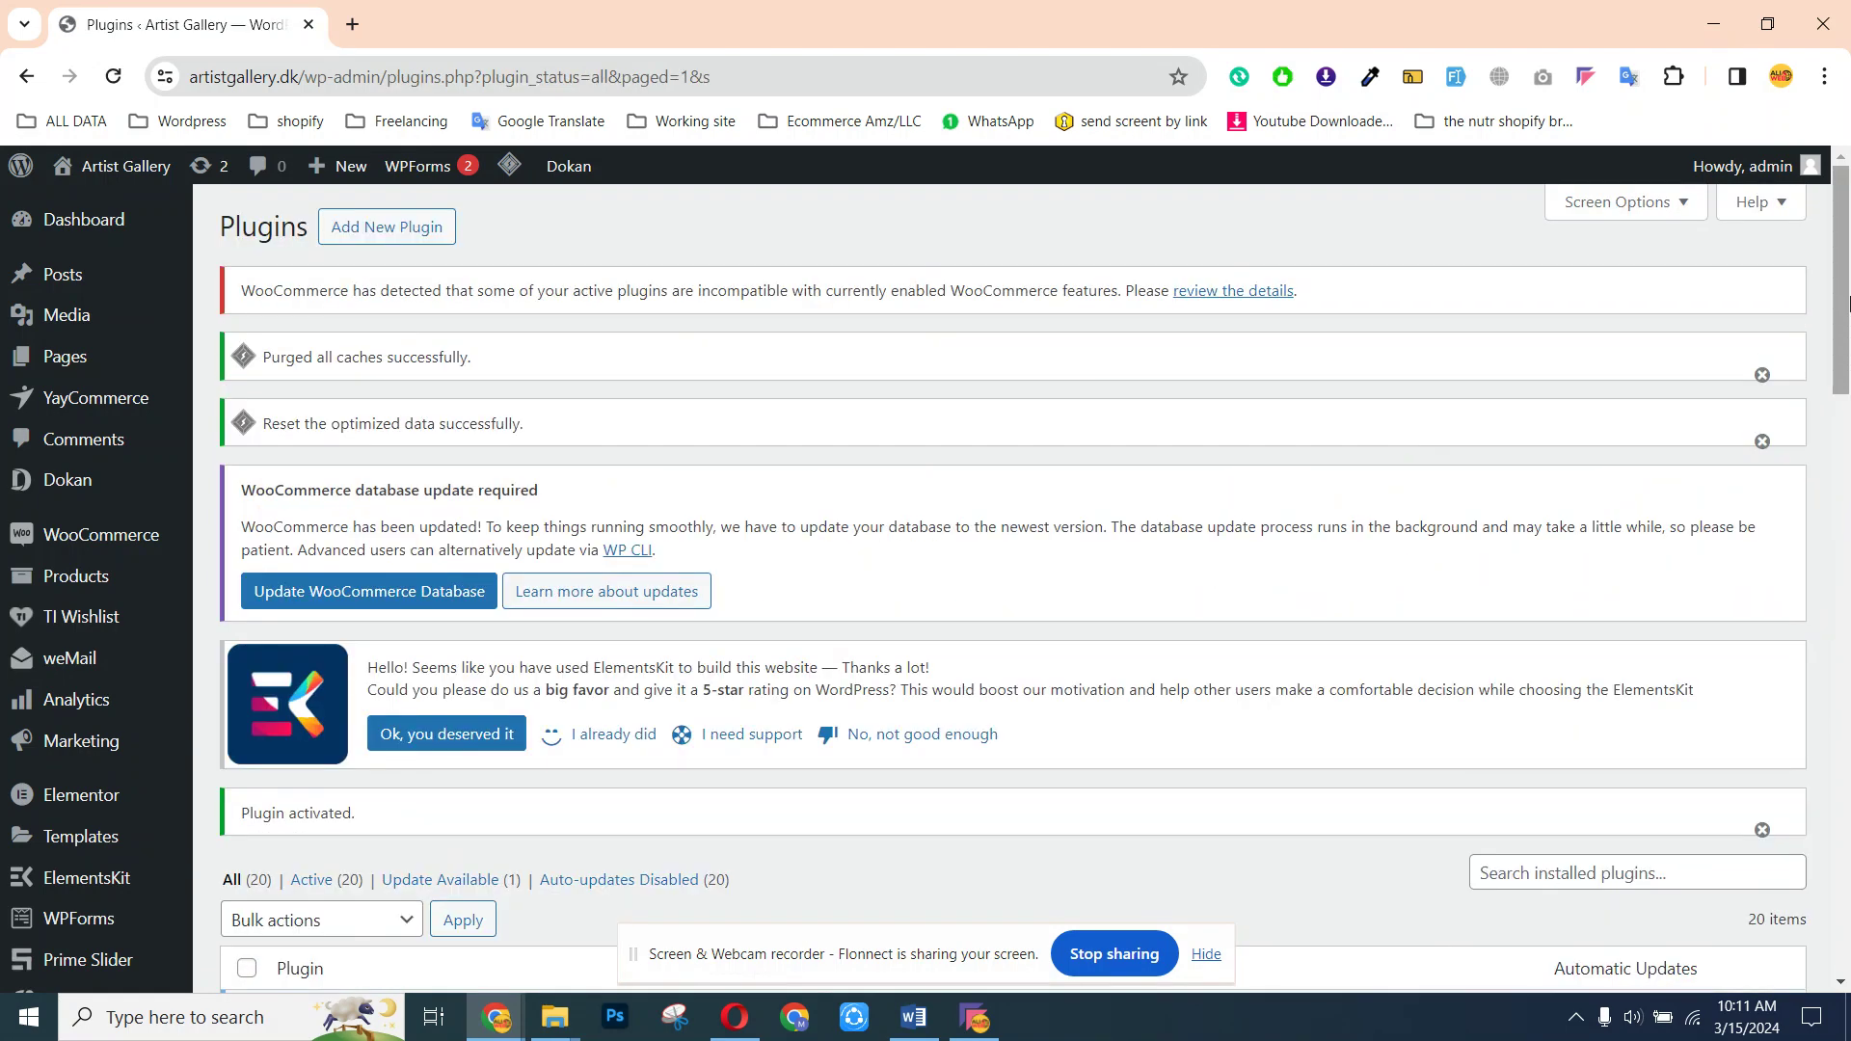
# Confirm All-in-One WP Migration 7.81 and Google Drive Extension 2.84 are both active
pyautogui.scroll(-3, 1846, 395)
pyautogui.scroll(-3, 1846, 396)
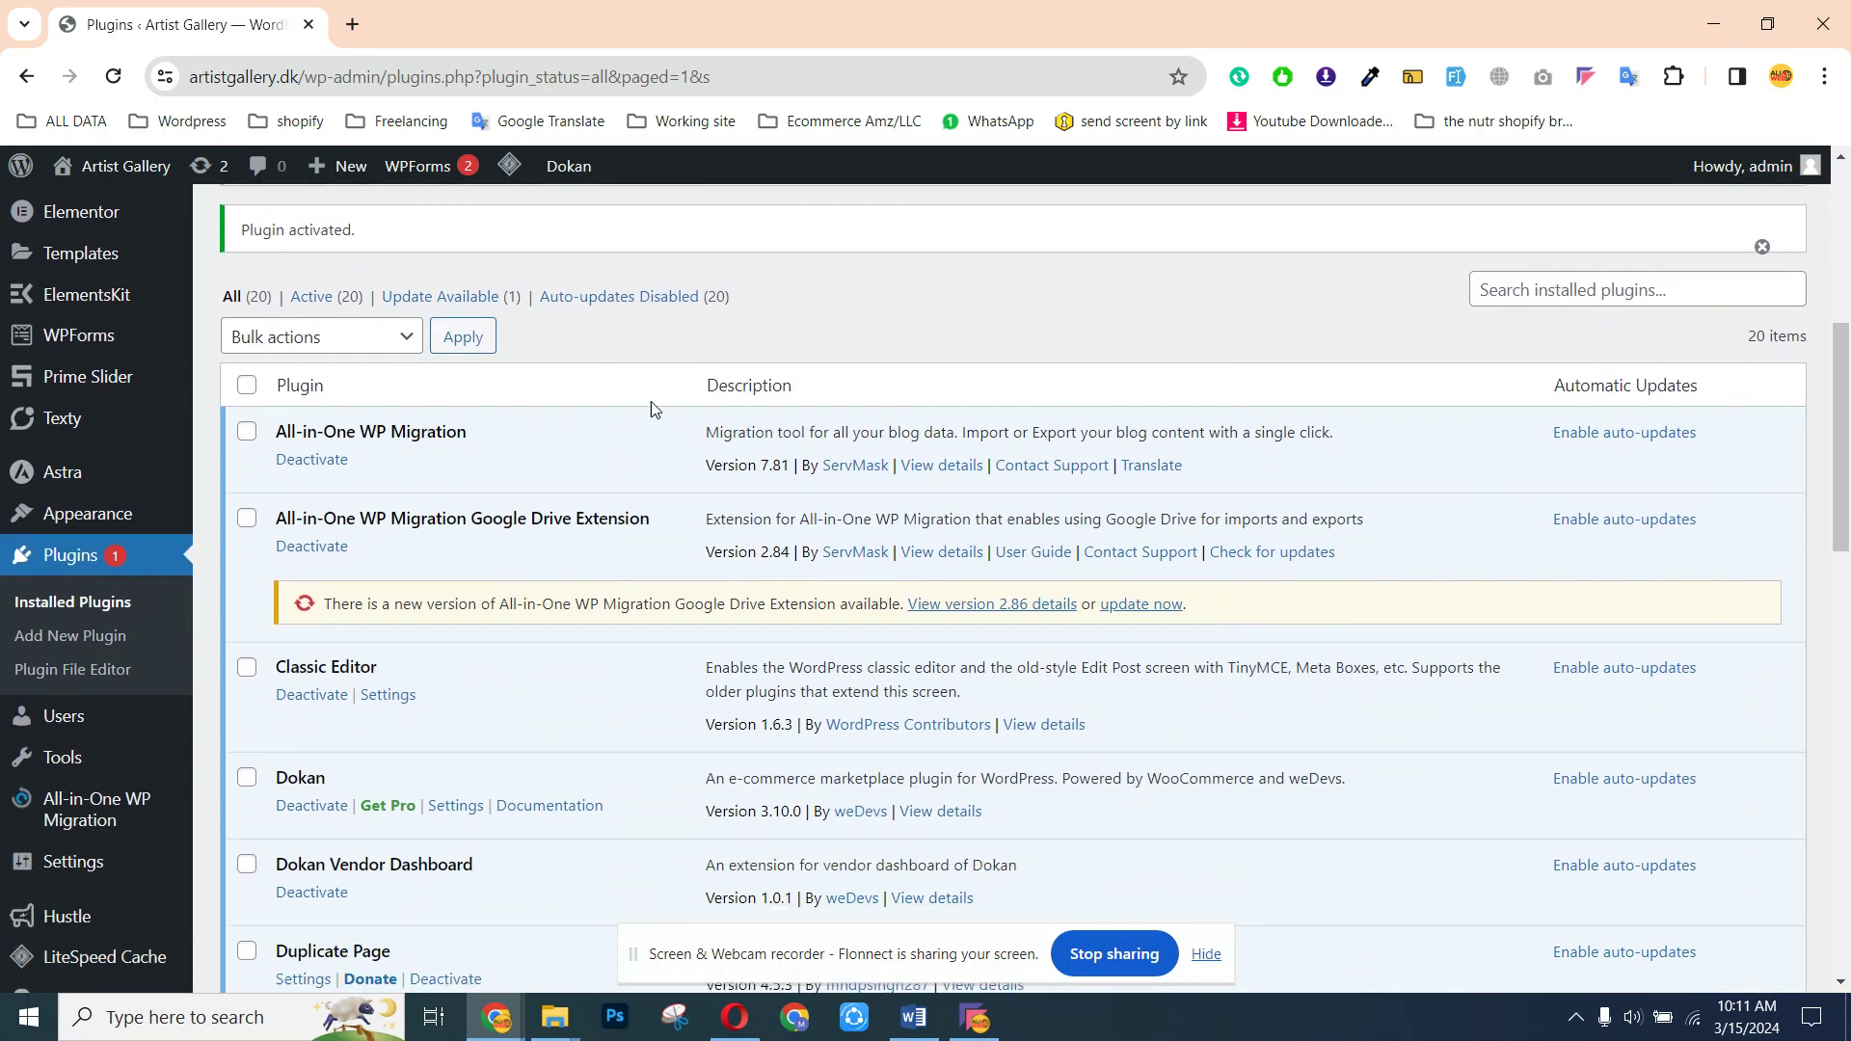
pyautogui.scroll(-3, 1846, 476)
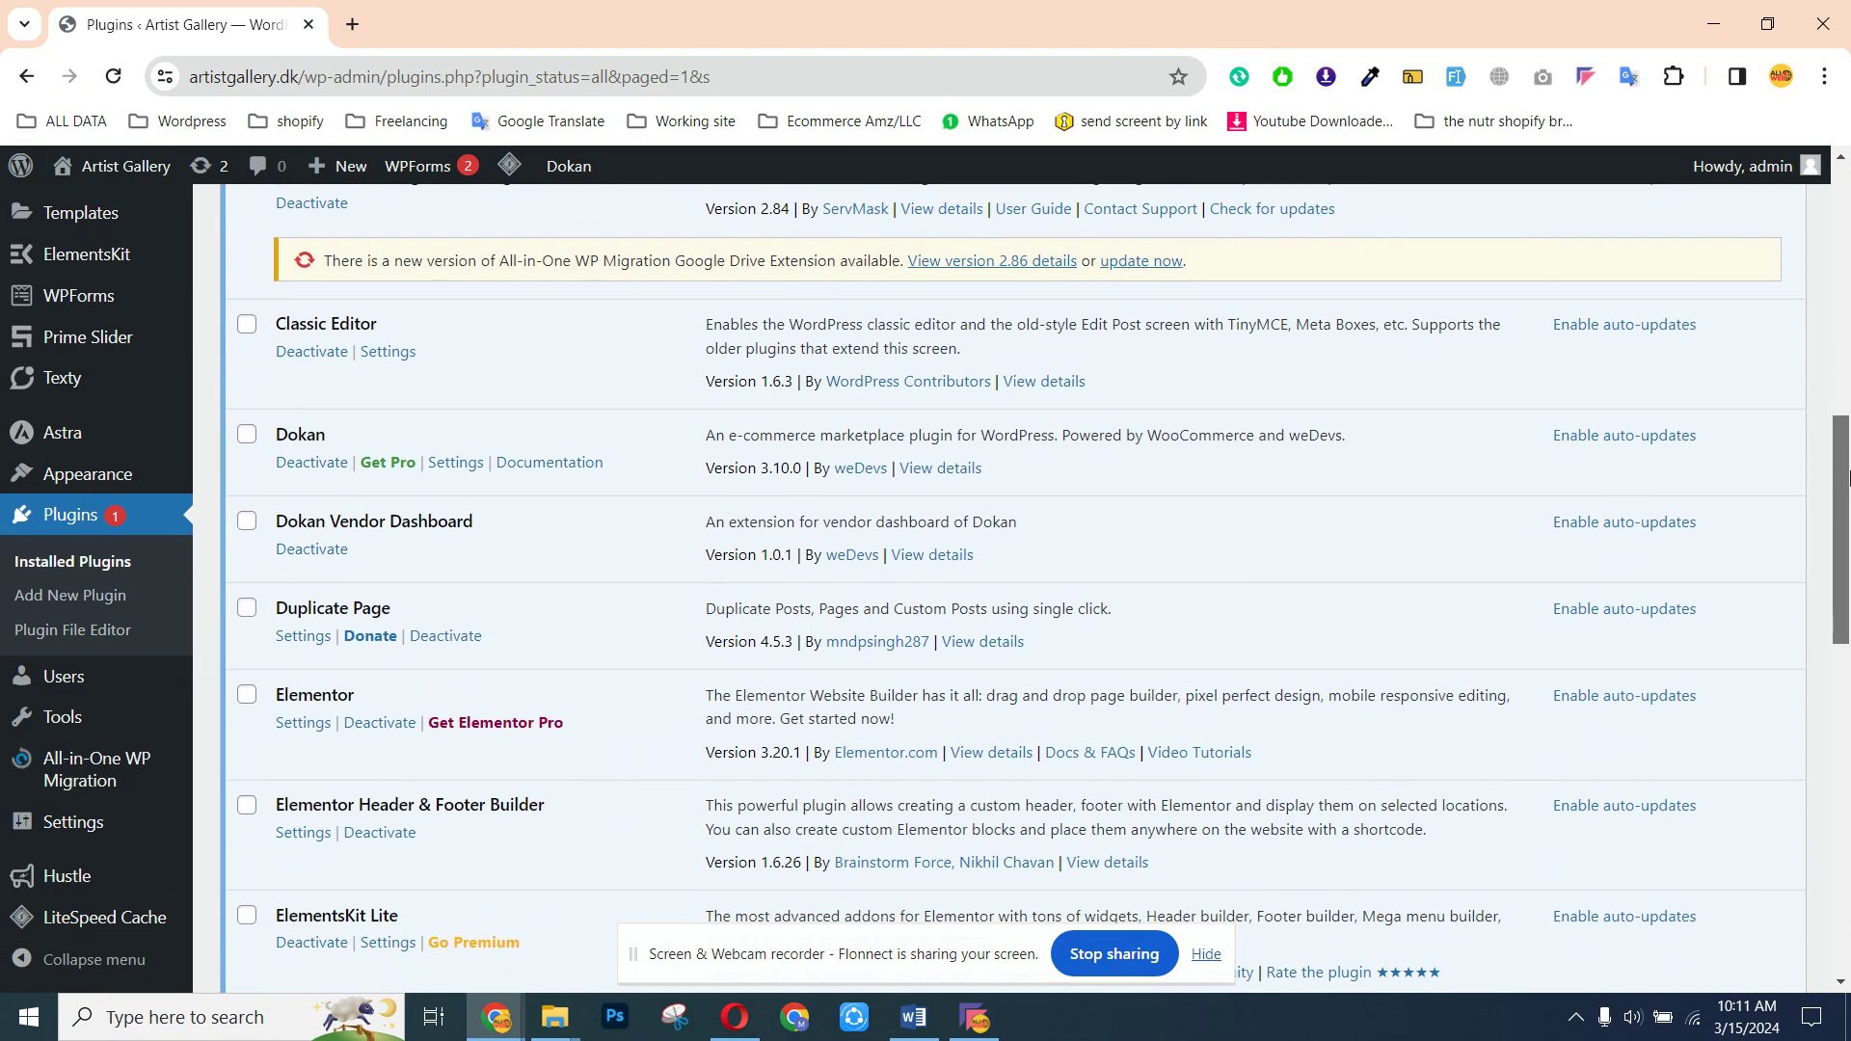
pyautogui.scroll(4, 933, 404)
pyautogui.moveTo(259, 485); pyautogui.dragTo(506, 502)
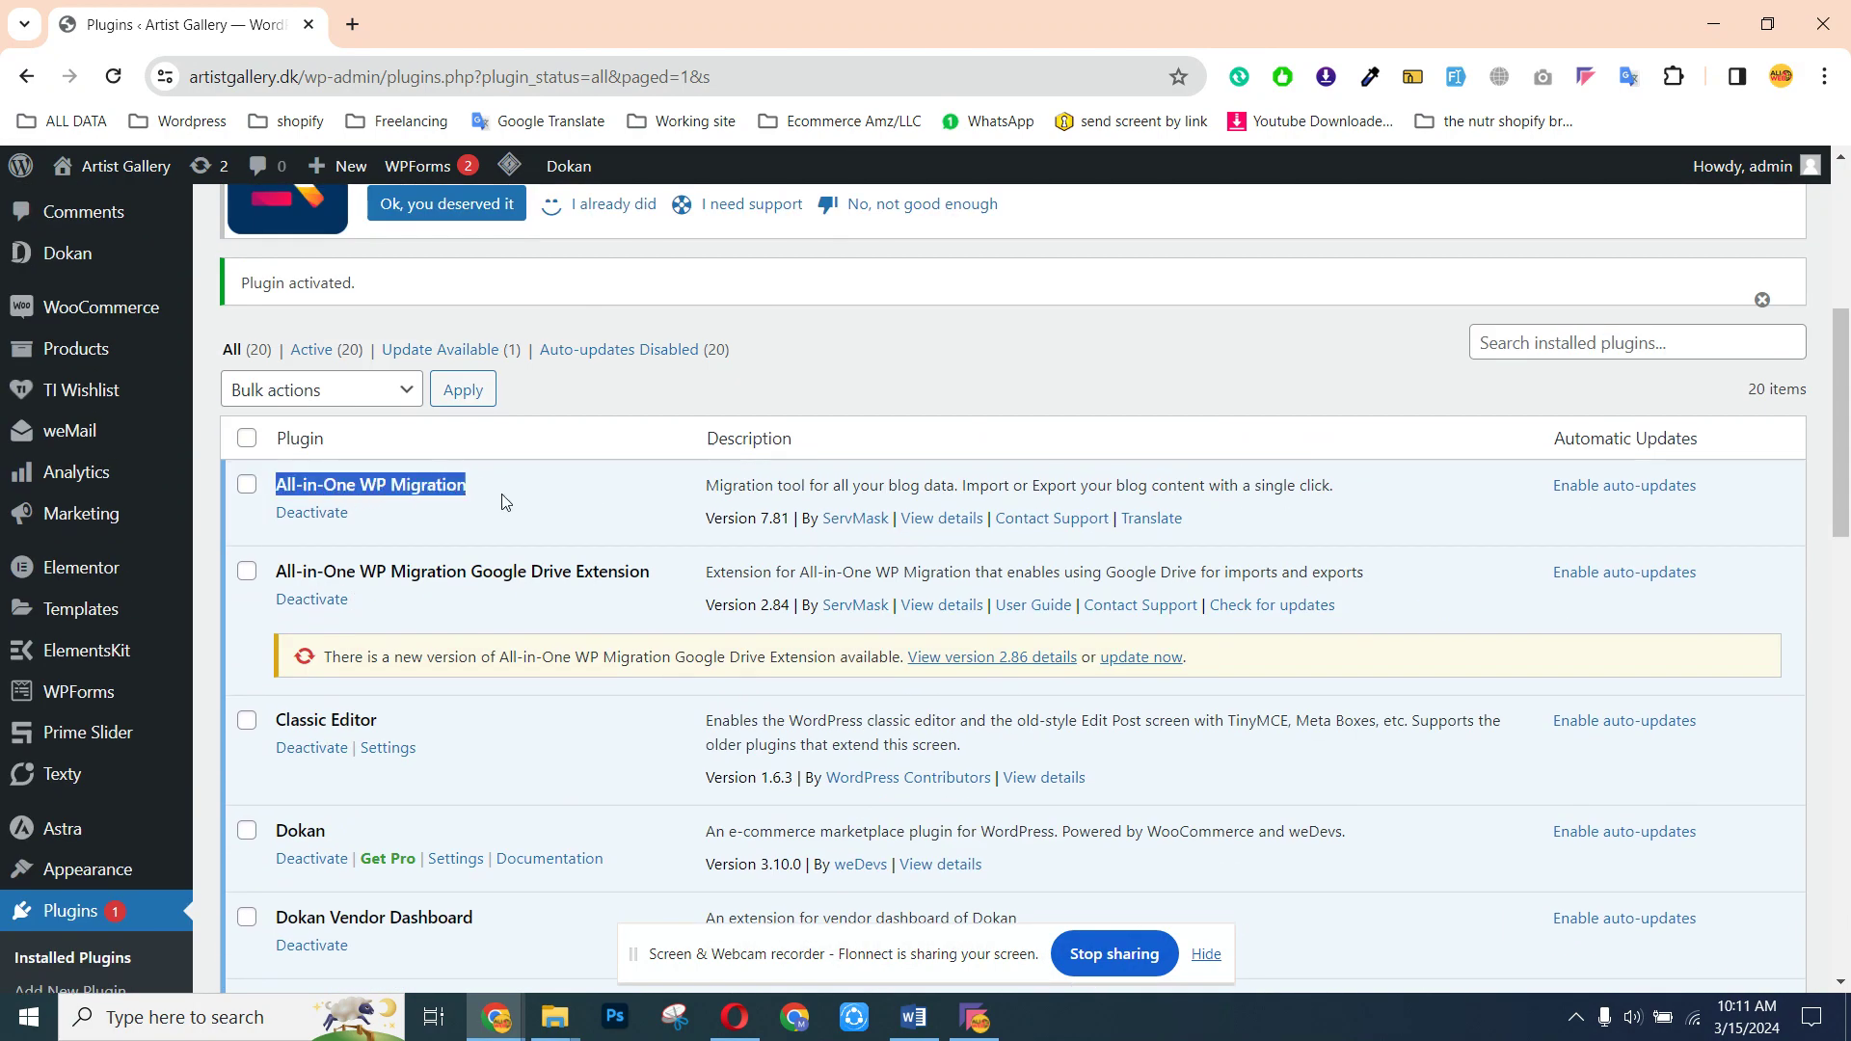
pyautogui.moveTo(652, 574)
pyautogui.mouseDown()
pyautogui.moveTo(273, 574)
pyautogui.moveTo(659, 564)
pyautogui.mouseUp()
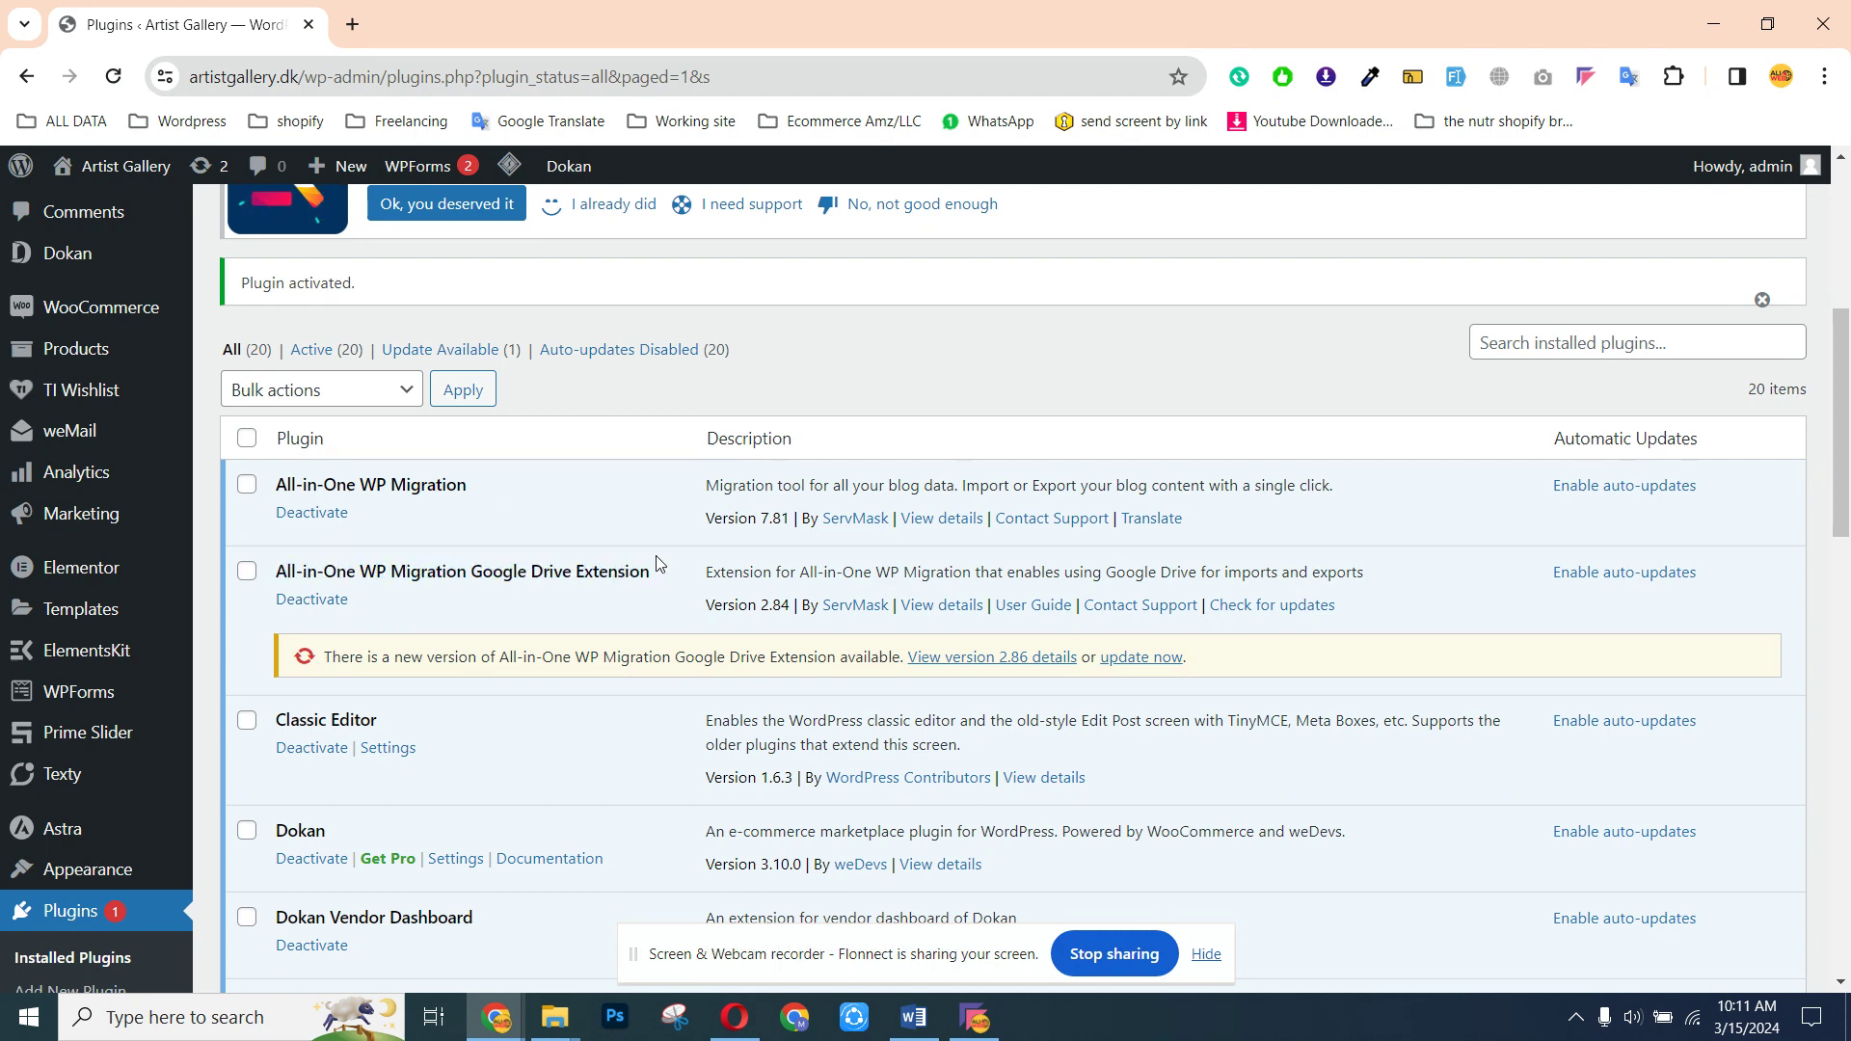
pyautogui.moveTo(1841, 414); pyautogui.dragTo(1841, 570)
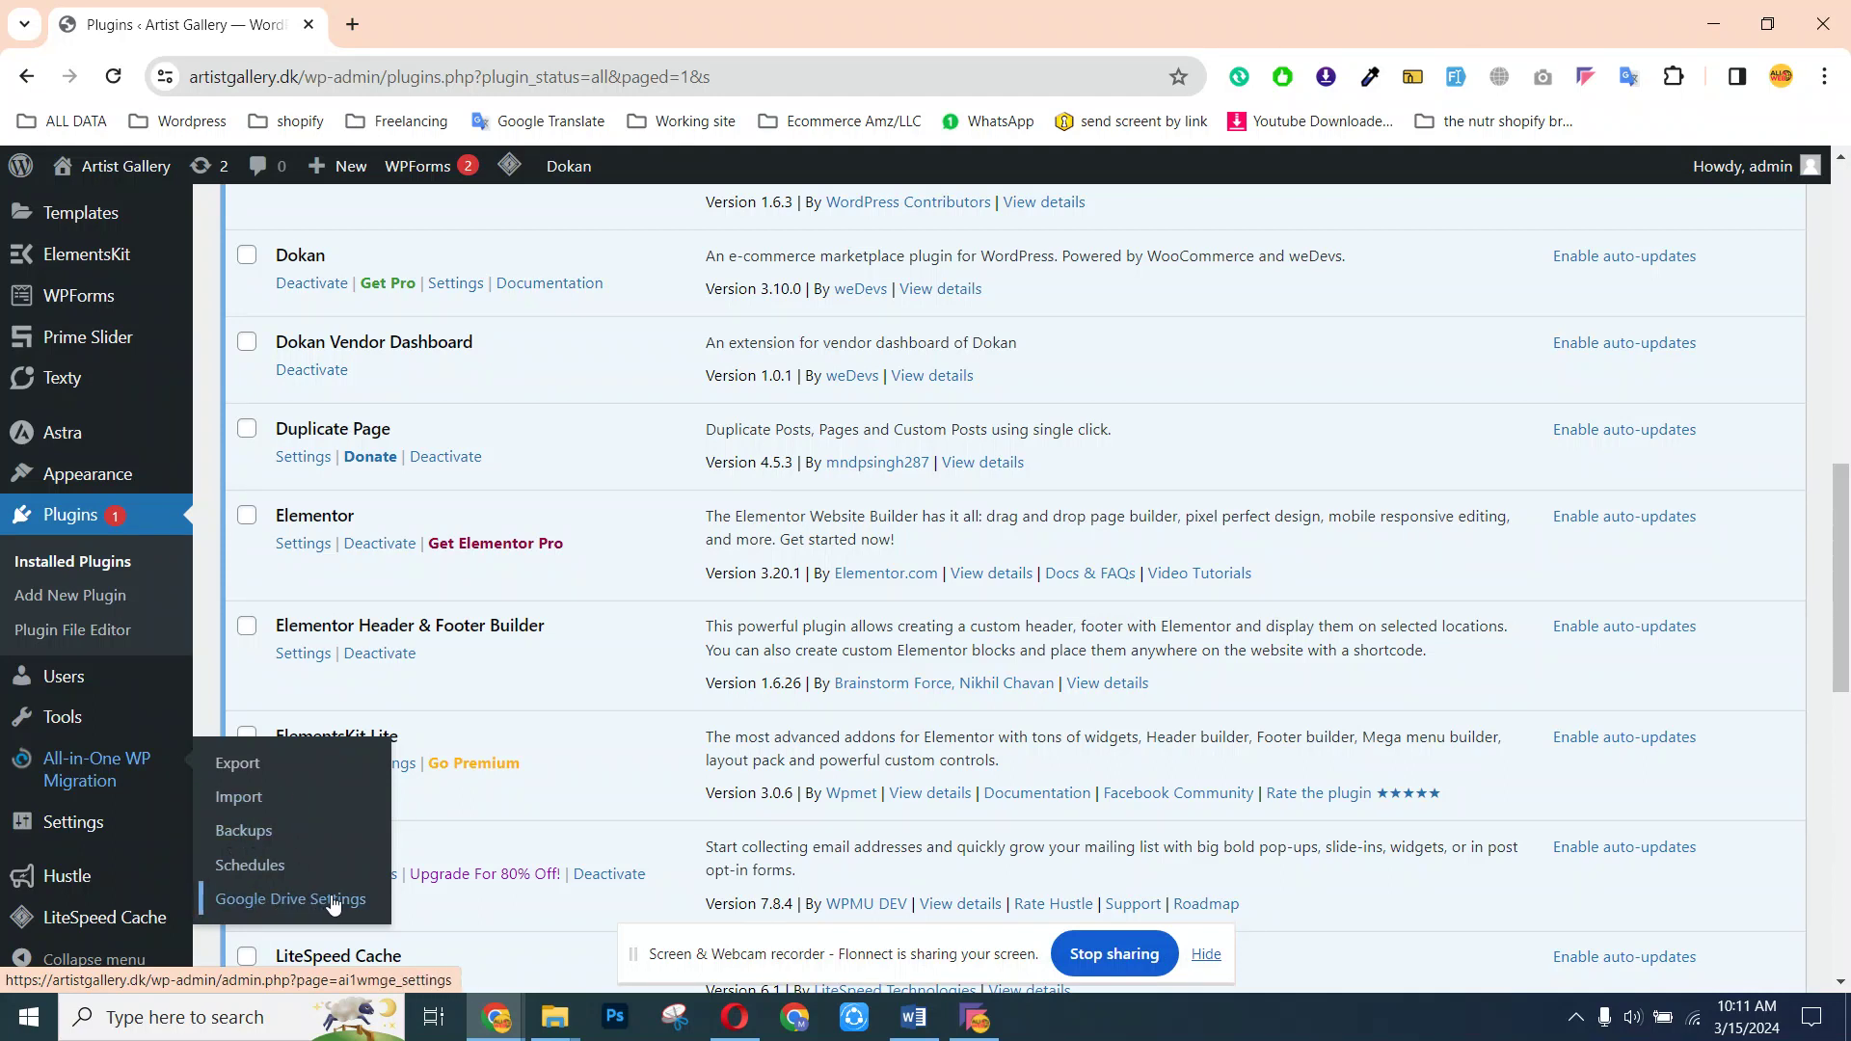
# Open the migration plugin's Google Drive Settings and start linking a Google Drive account
pyautogui.click(269, 899)
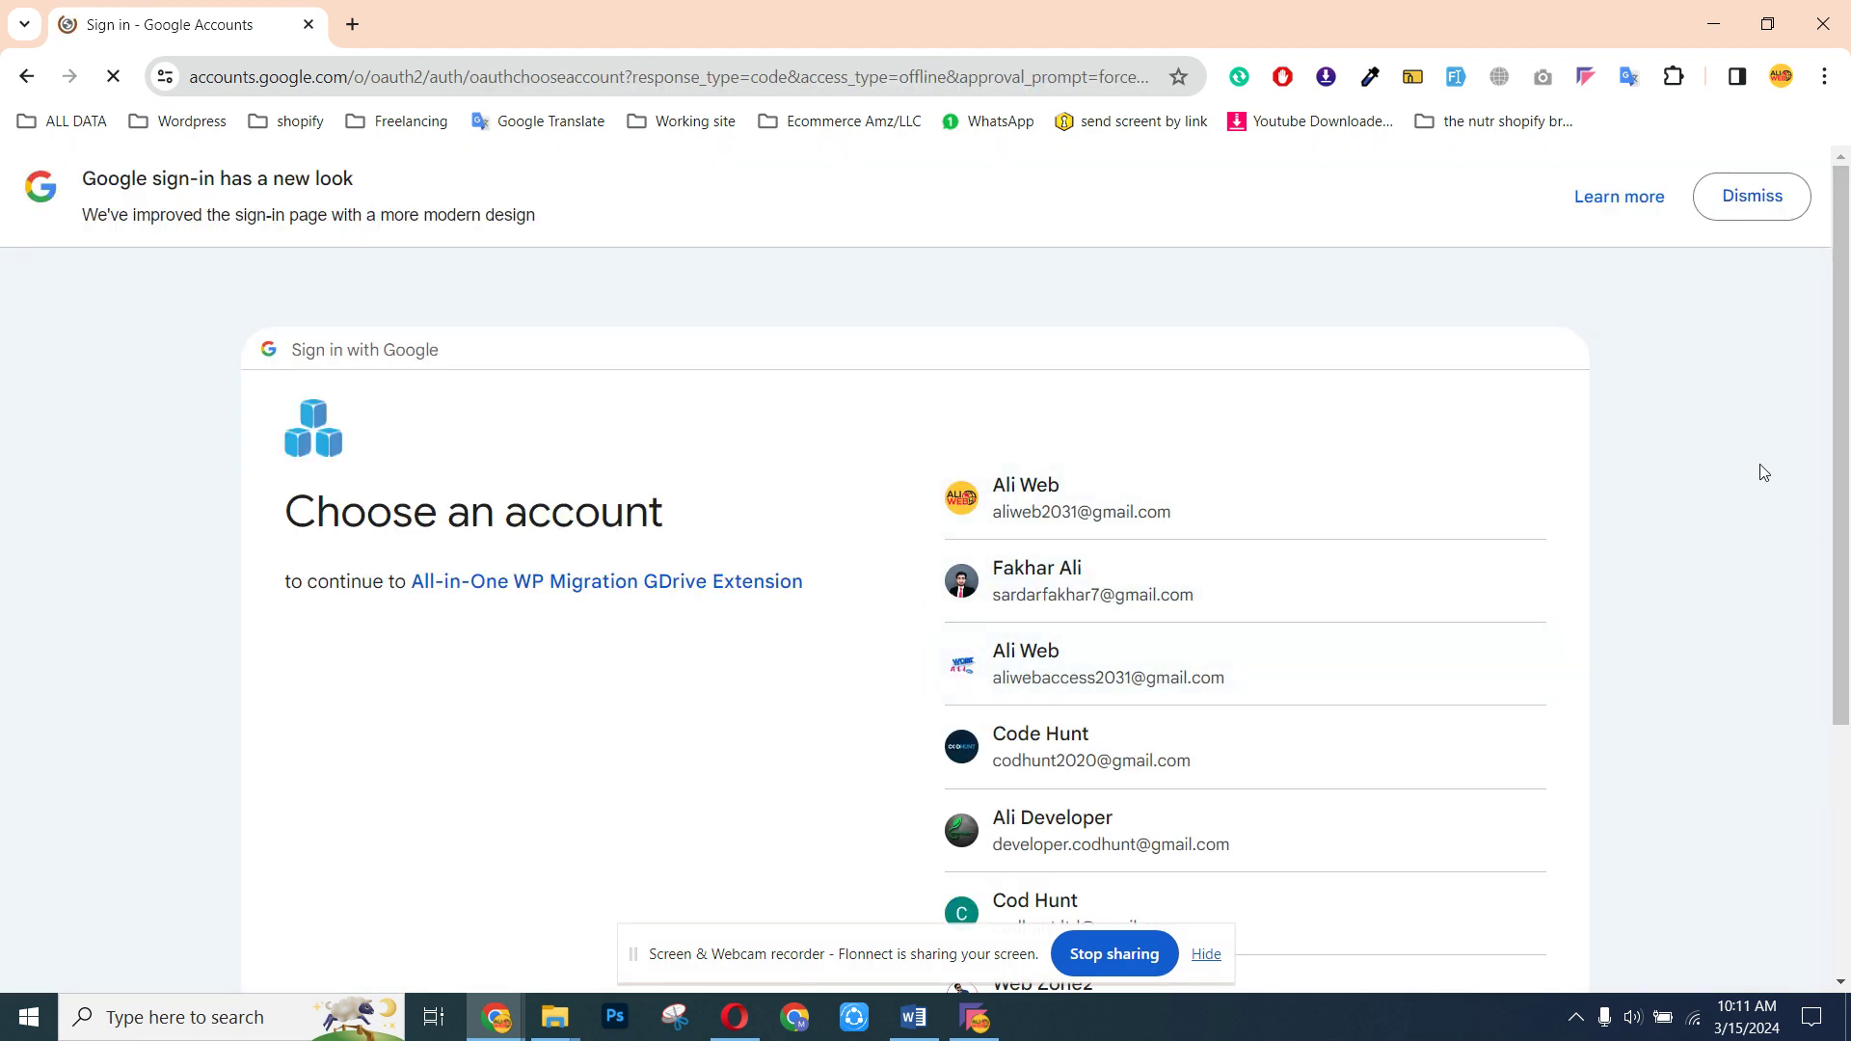
# Choose the Google account and allow the GDrive Extension access to Drive files
pyautogui.scroll(-4, 1721, 509)
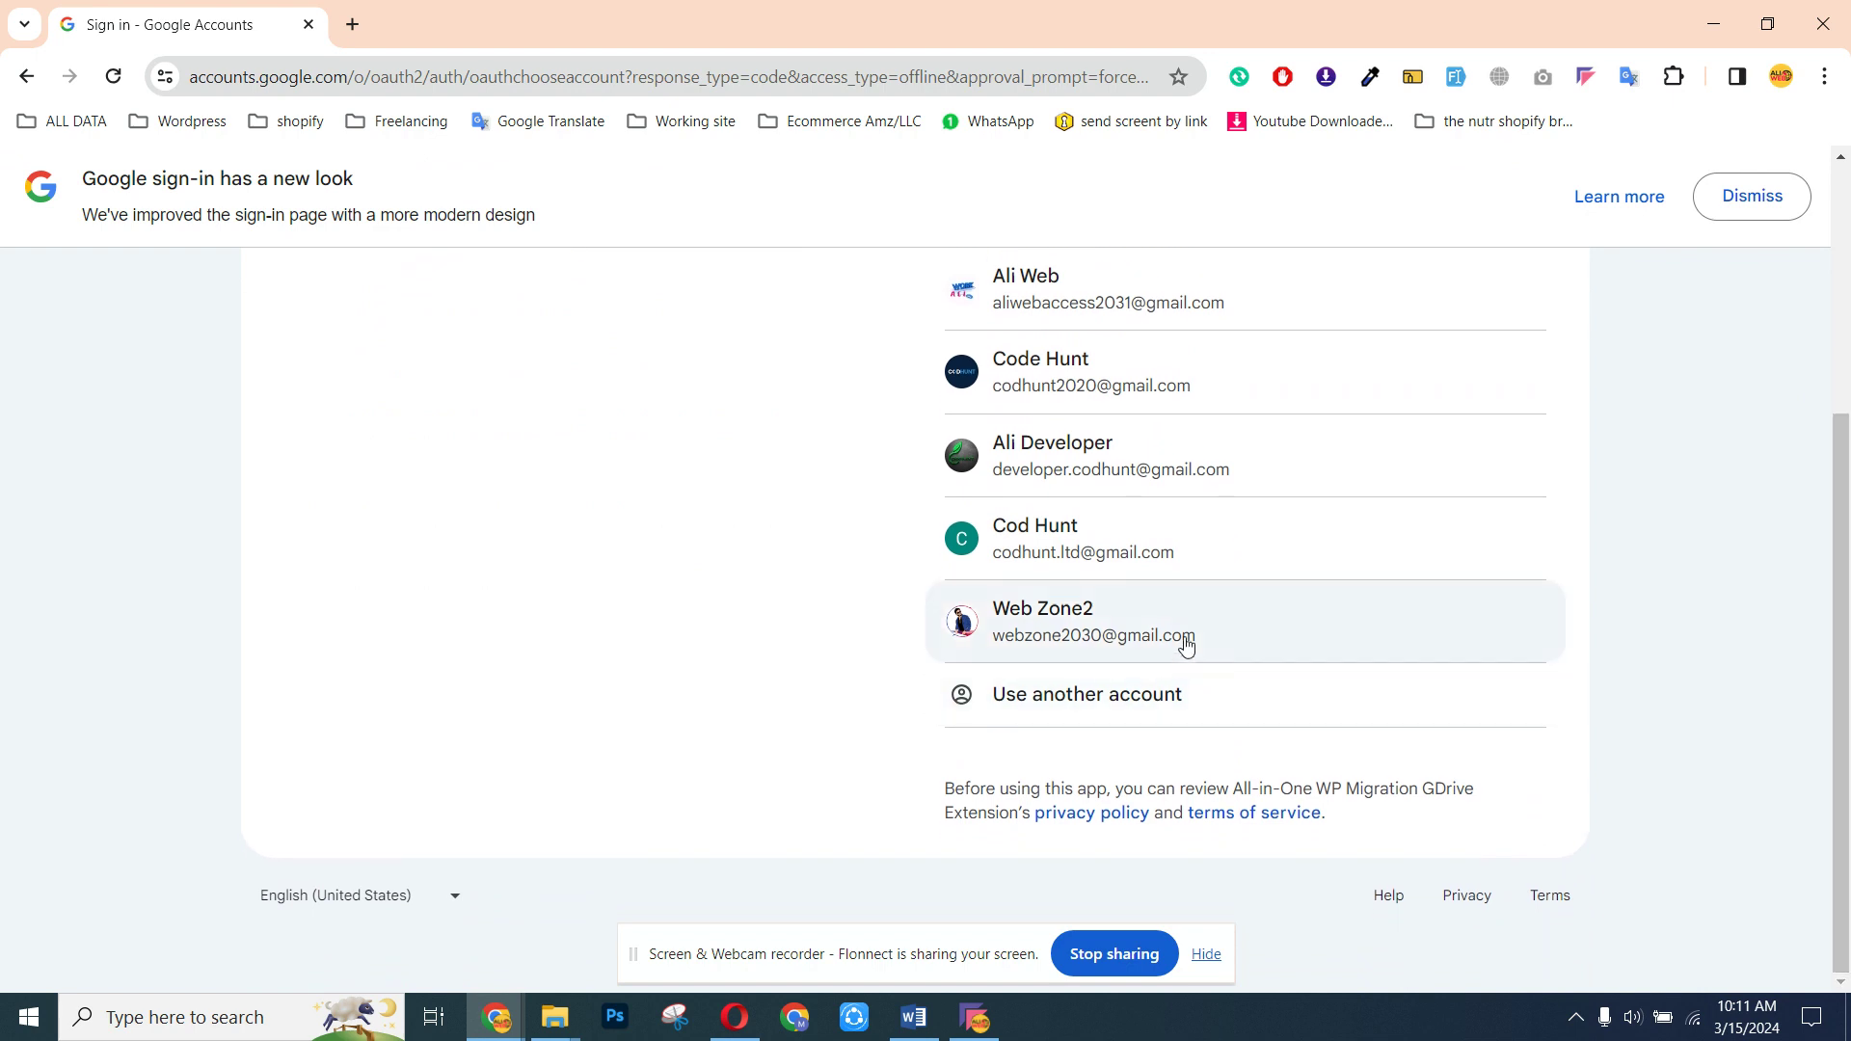
pyautogui.click(1094, 646)
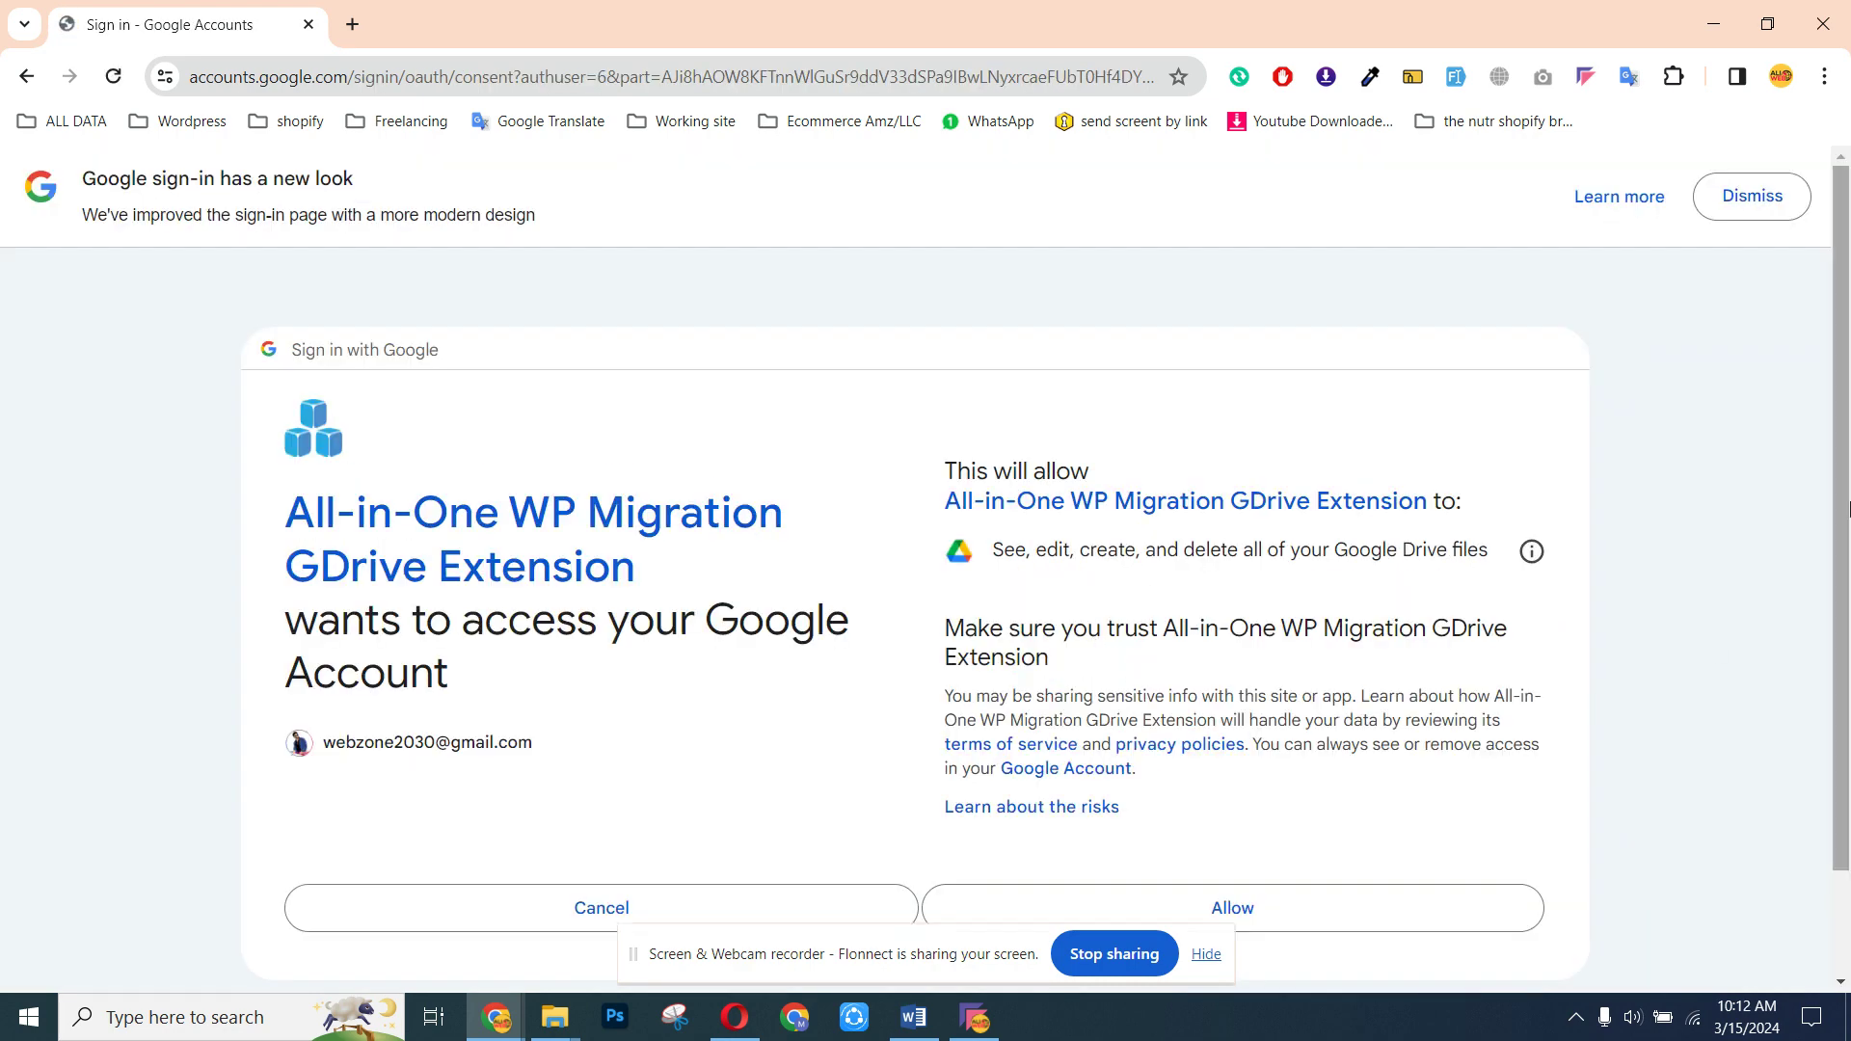
pyautogui.scroll(-1, 1716, 646)
pyautogui.click(1148, 798)
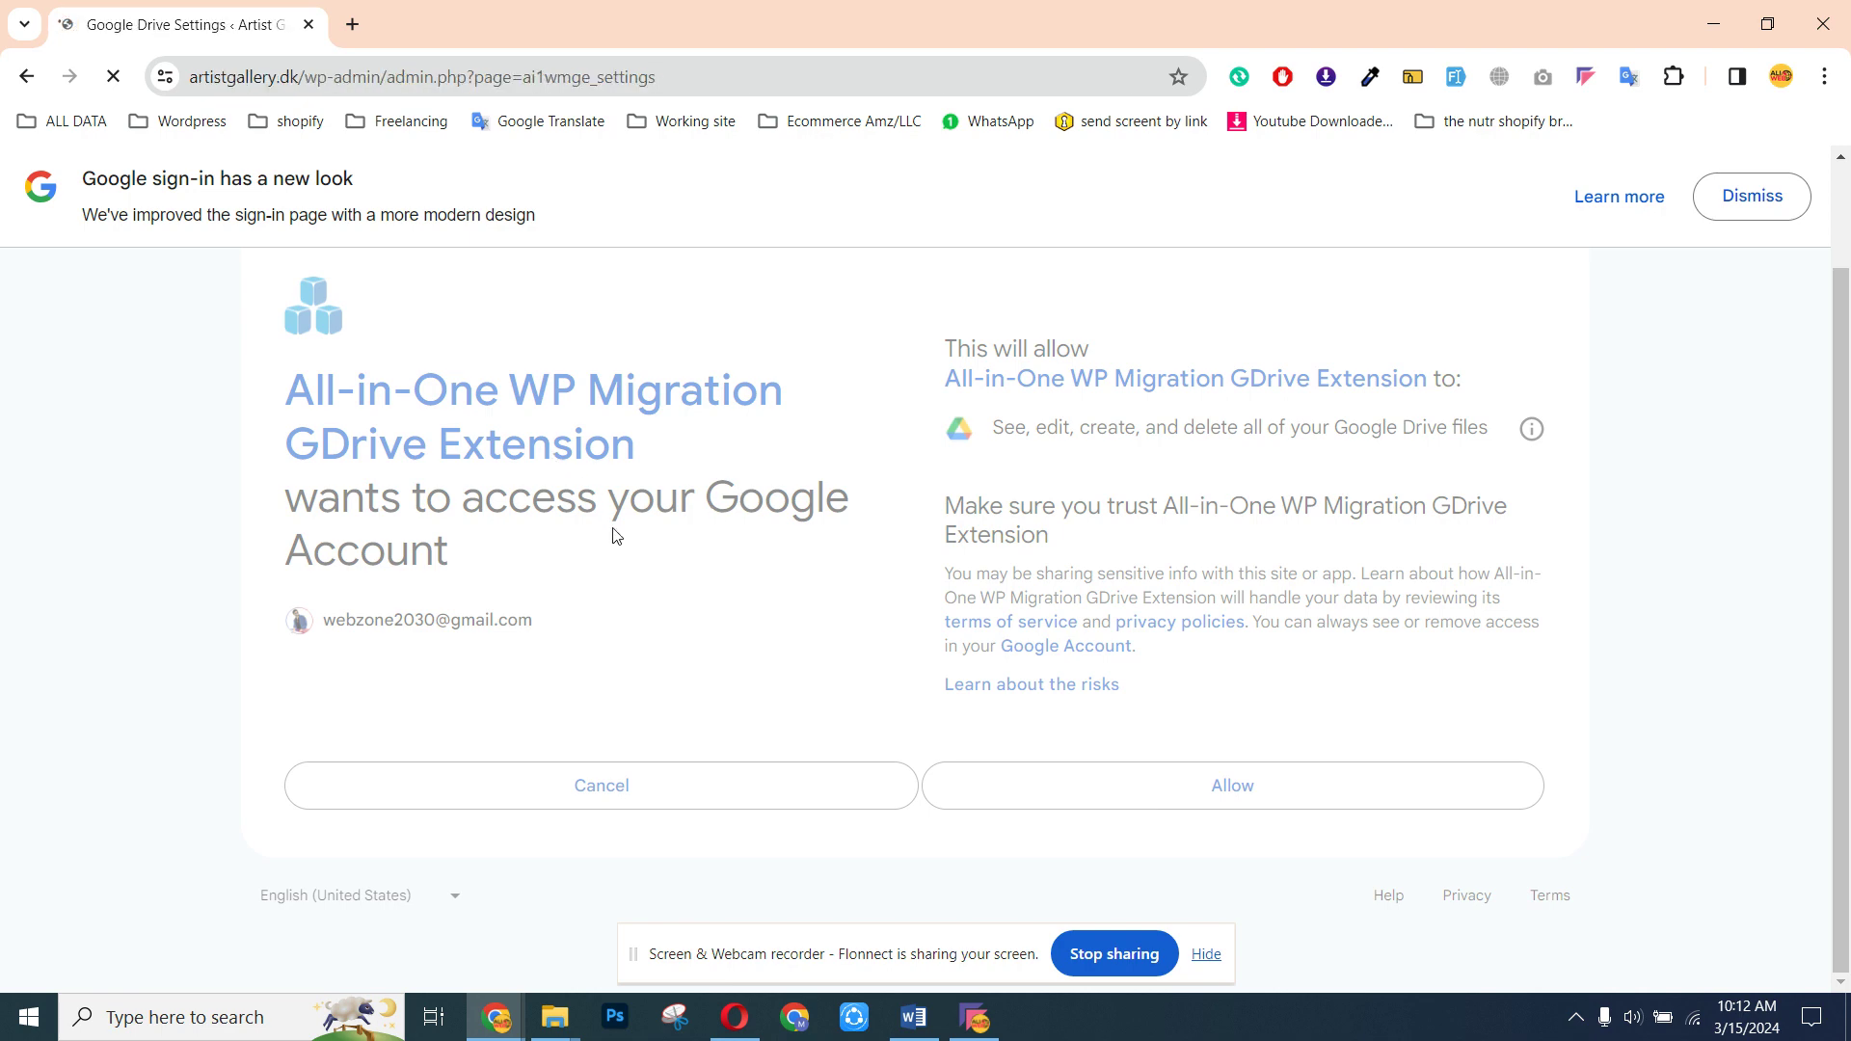
# Set the Google Drive backup schedule to Every week, leaving Every hour unticked
pyautogui.scroll(-7, 1677, 601)
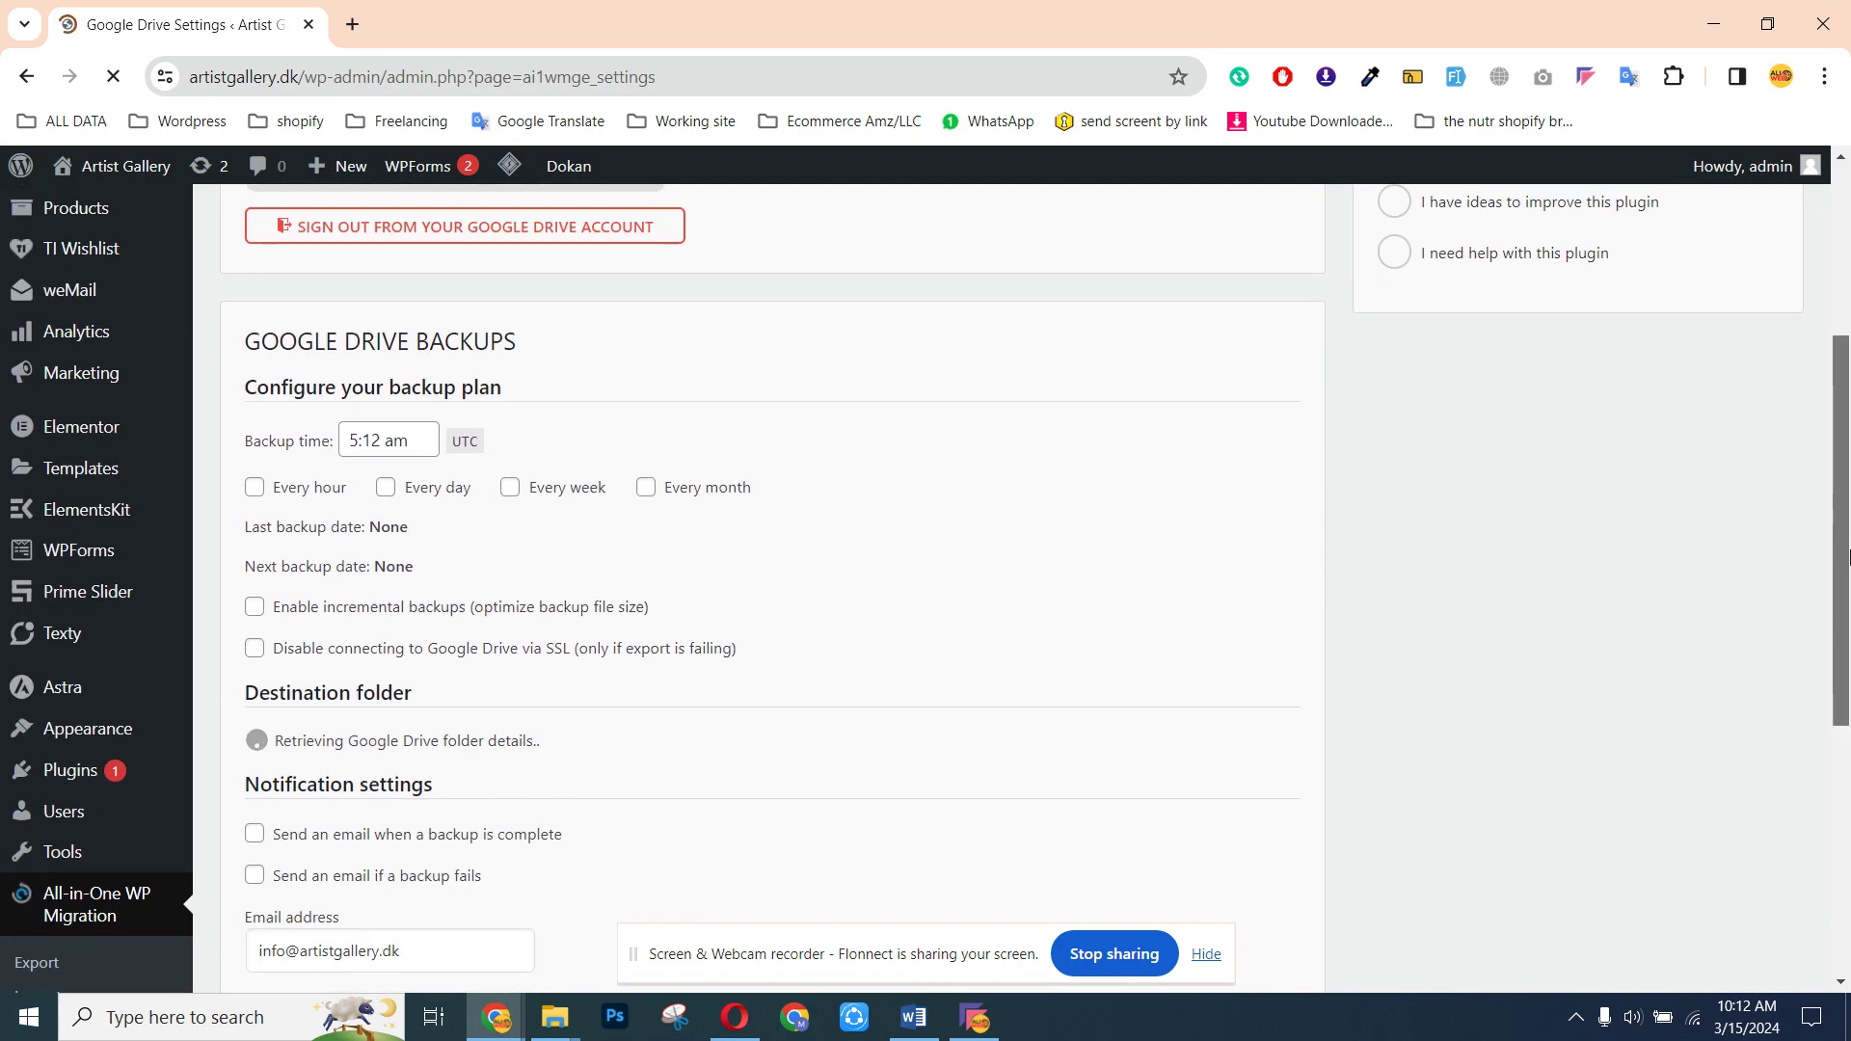
pyautogui.scroll(-2, 1848, 682)
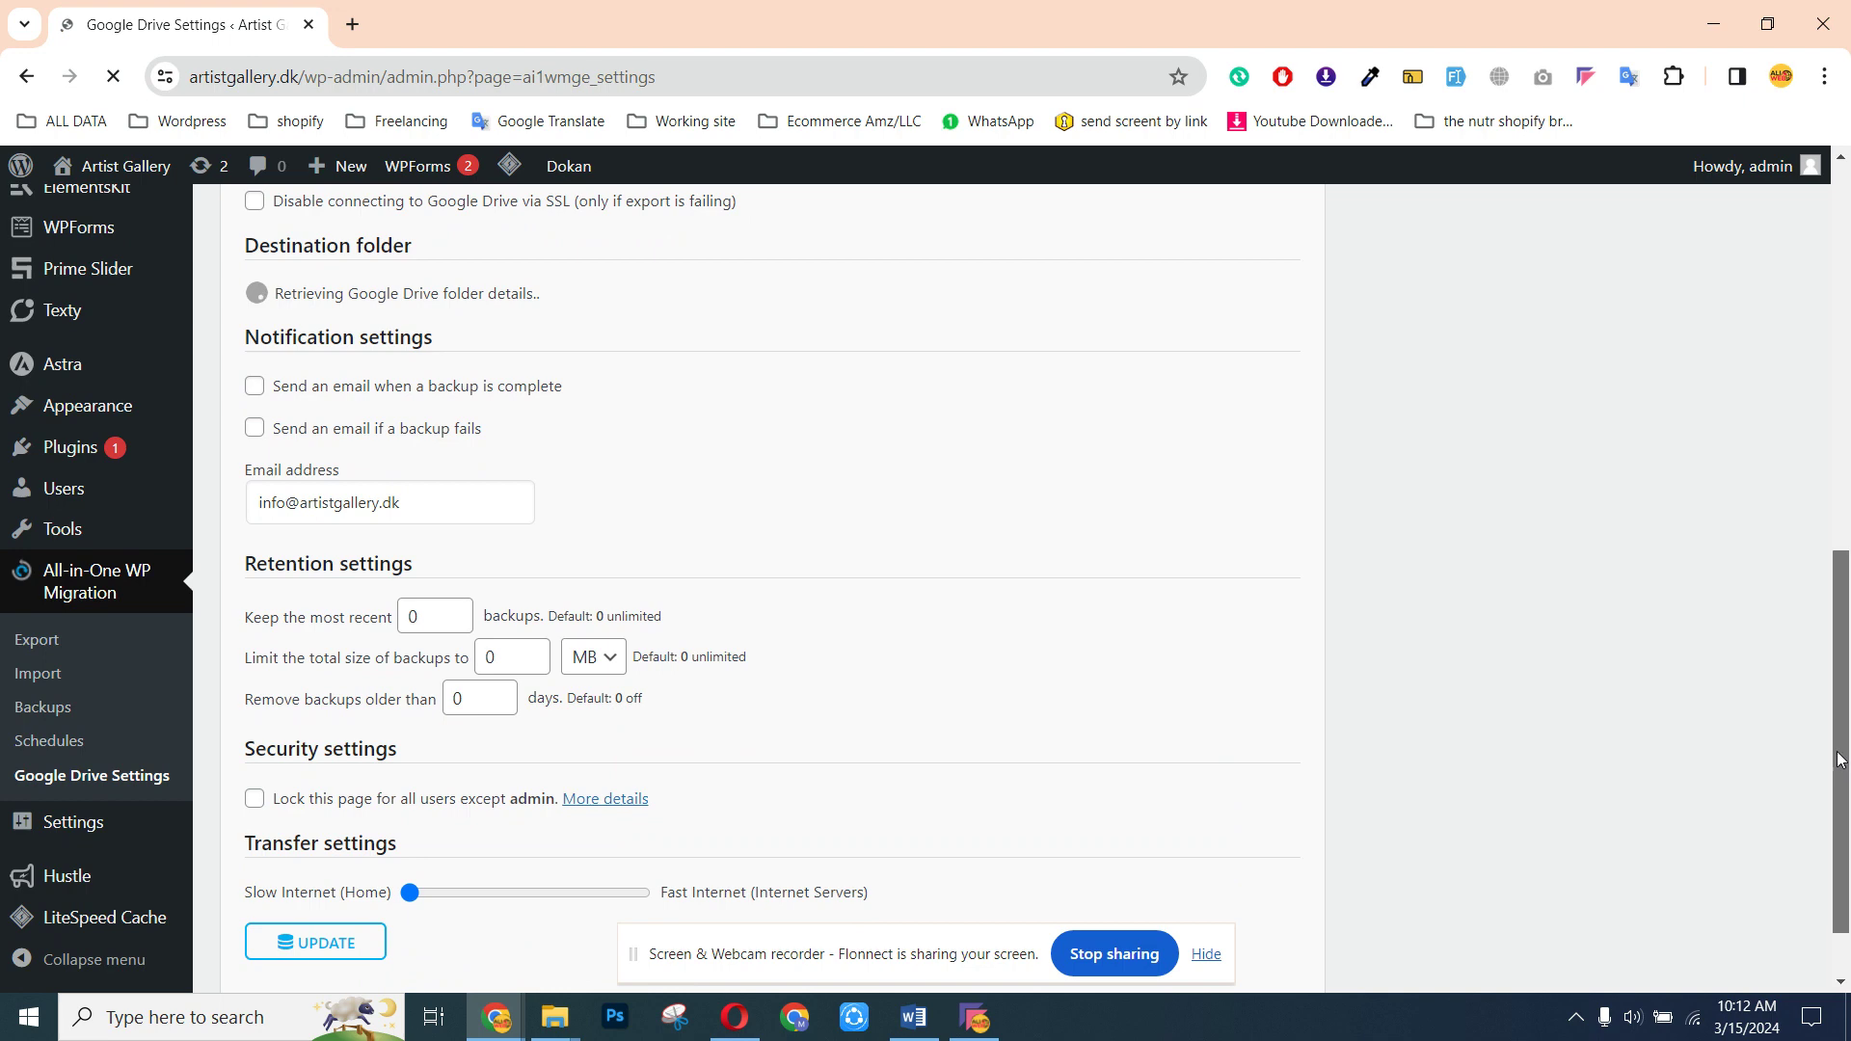
pyautogui.scroll(-10, 1579, 839)
pyautogui.scroll(4, 523, 850)
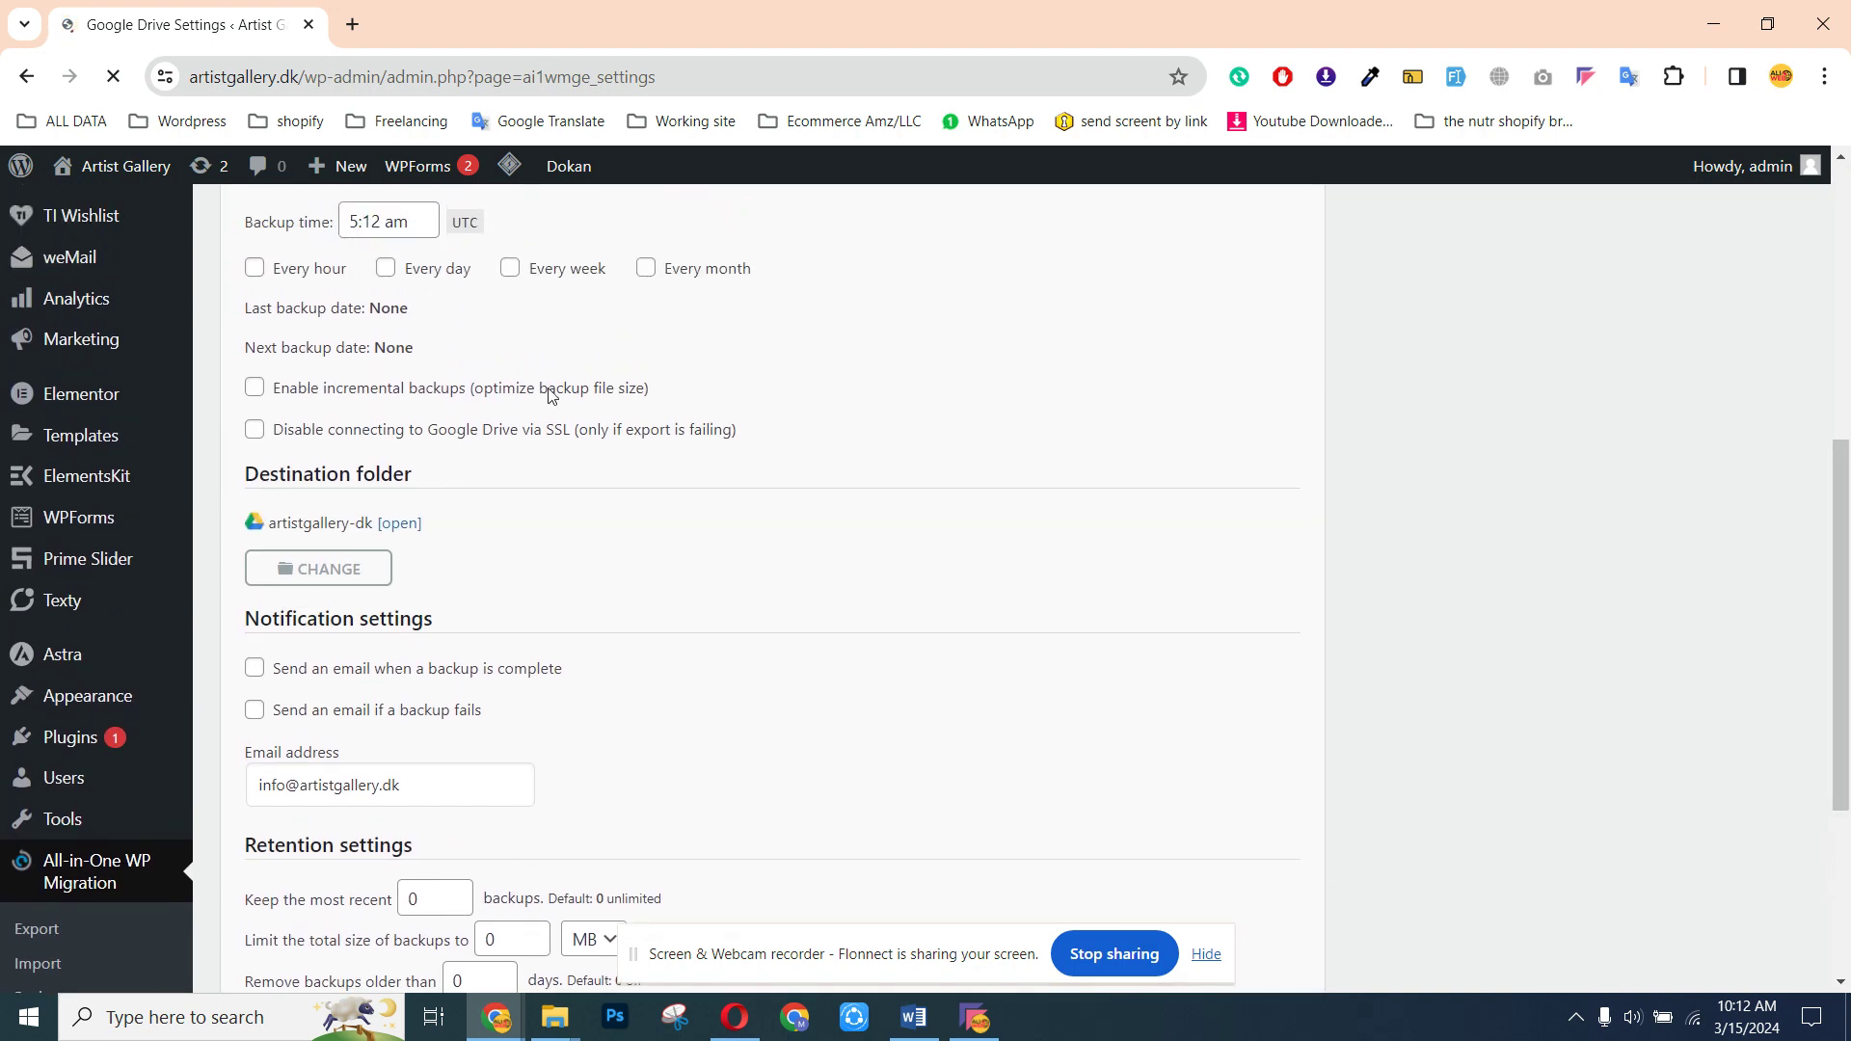
pyautogui.click(254, 268)
pyautogui.click(510, 267)
pyautogui.click(255, 268)
pyautogui.scroll(-3, 1846, 740)
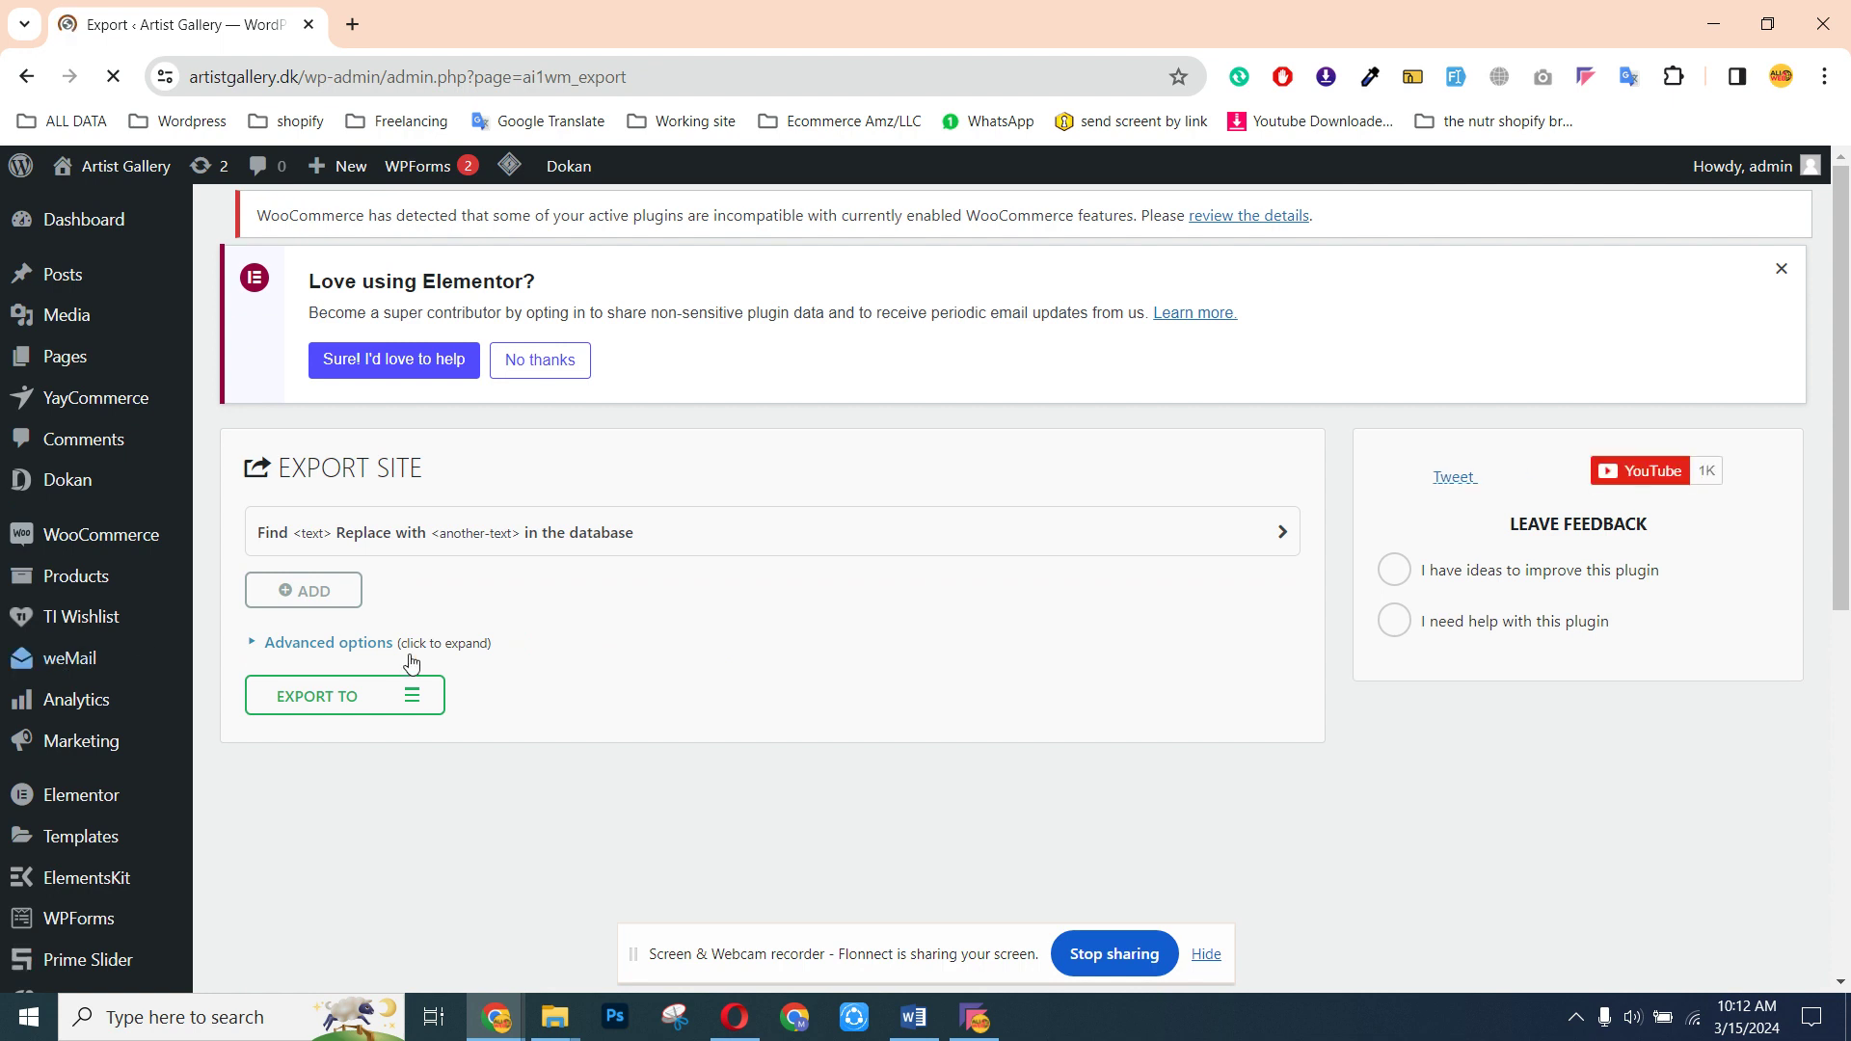
# Attempt exporting the site to Google Drive
pyautogui.click(415, 684)
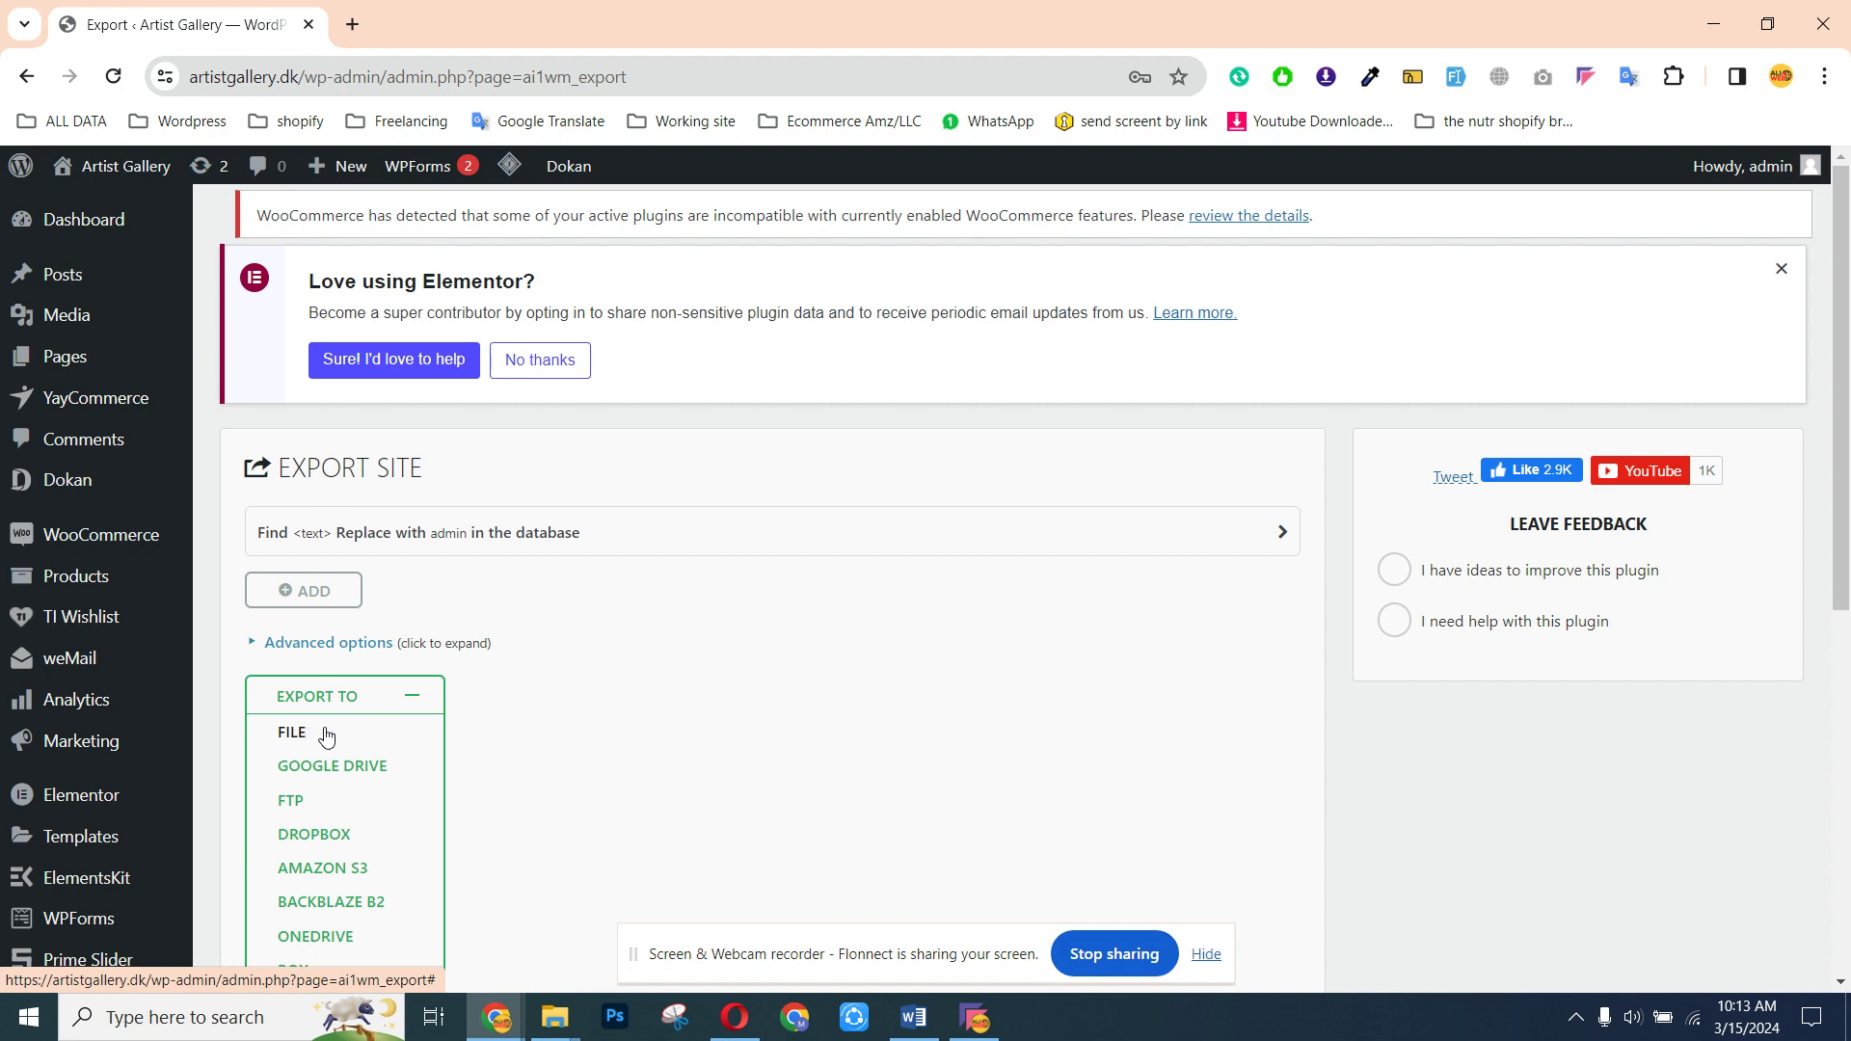
pyautogui.scroll(-5, 1401, 525)
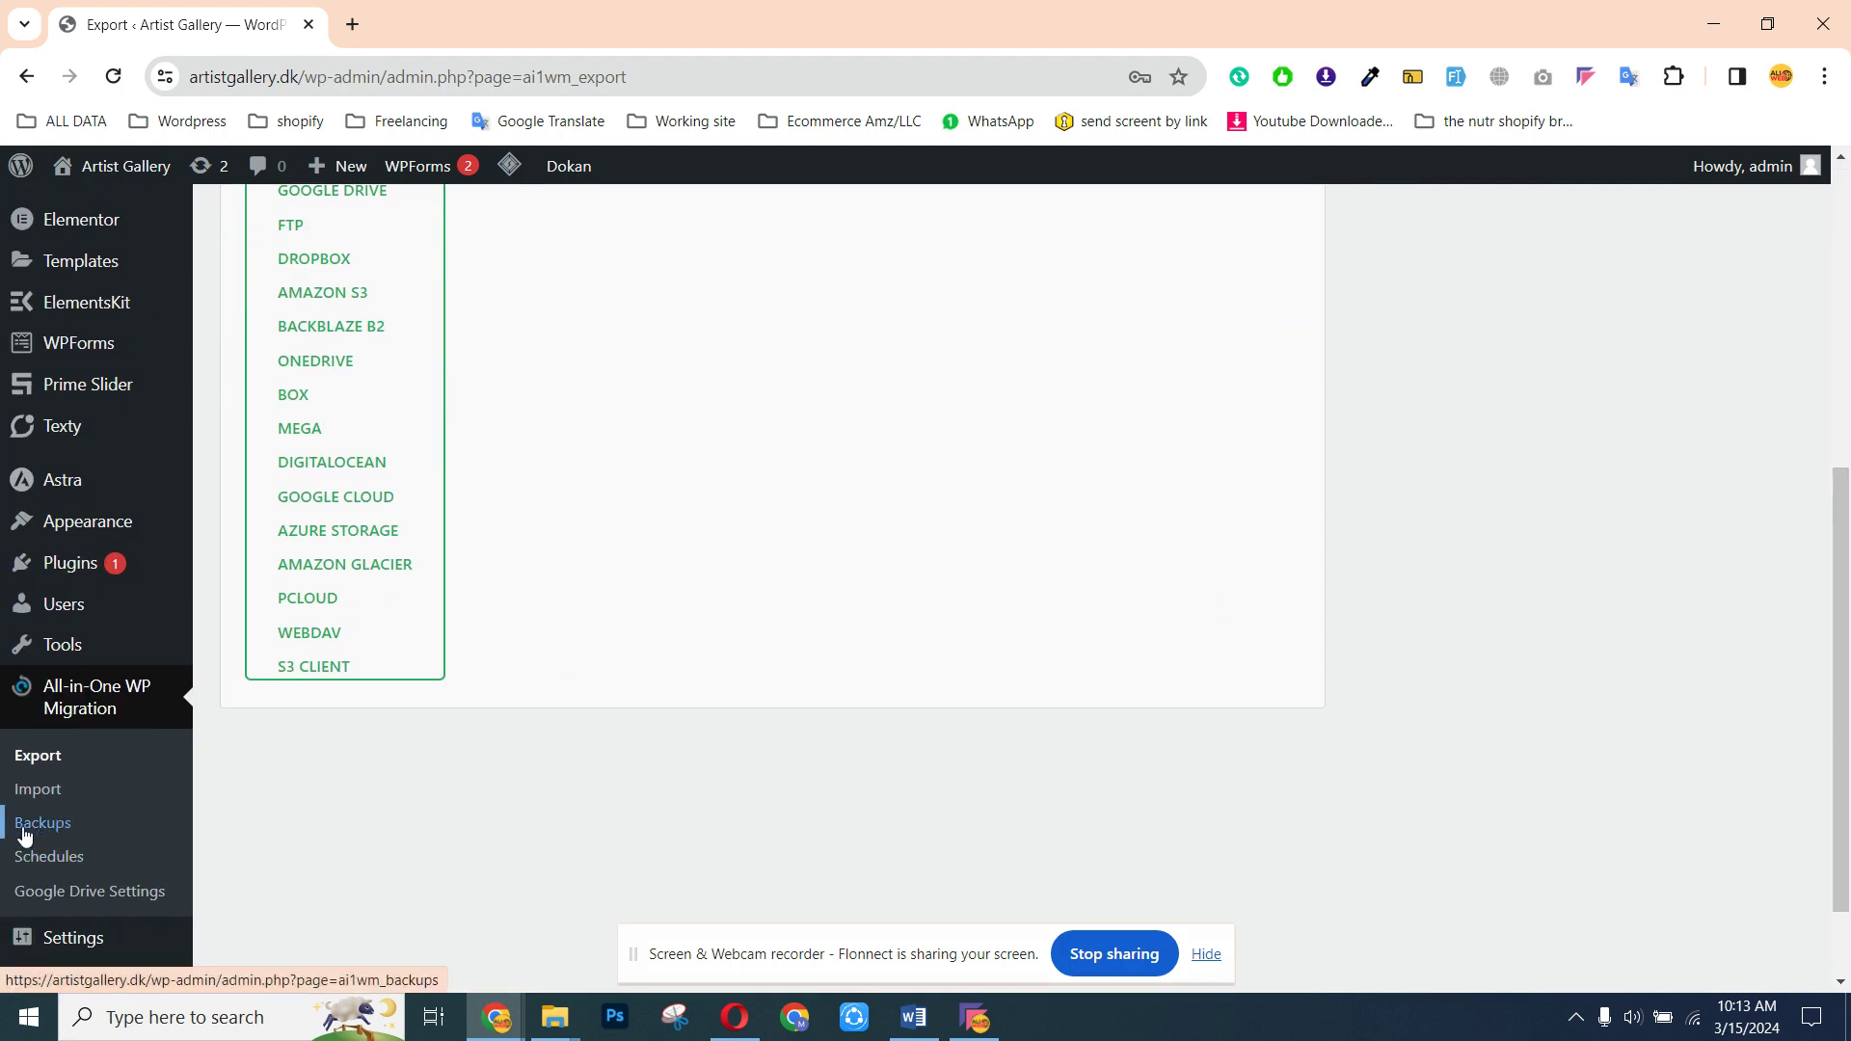
pyautogui.scroll(3, 1841, 412)
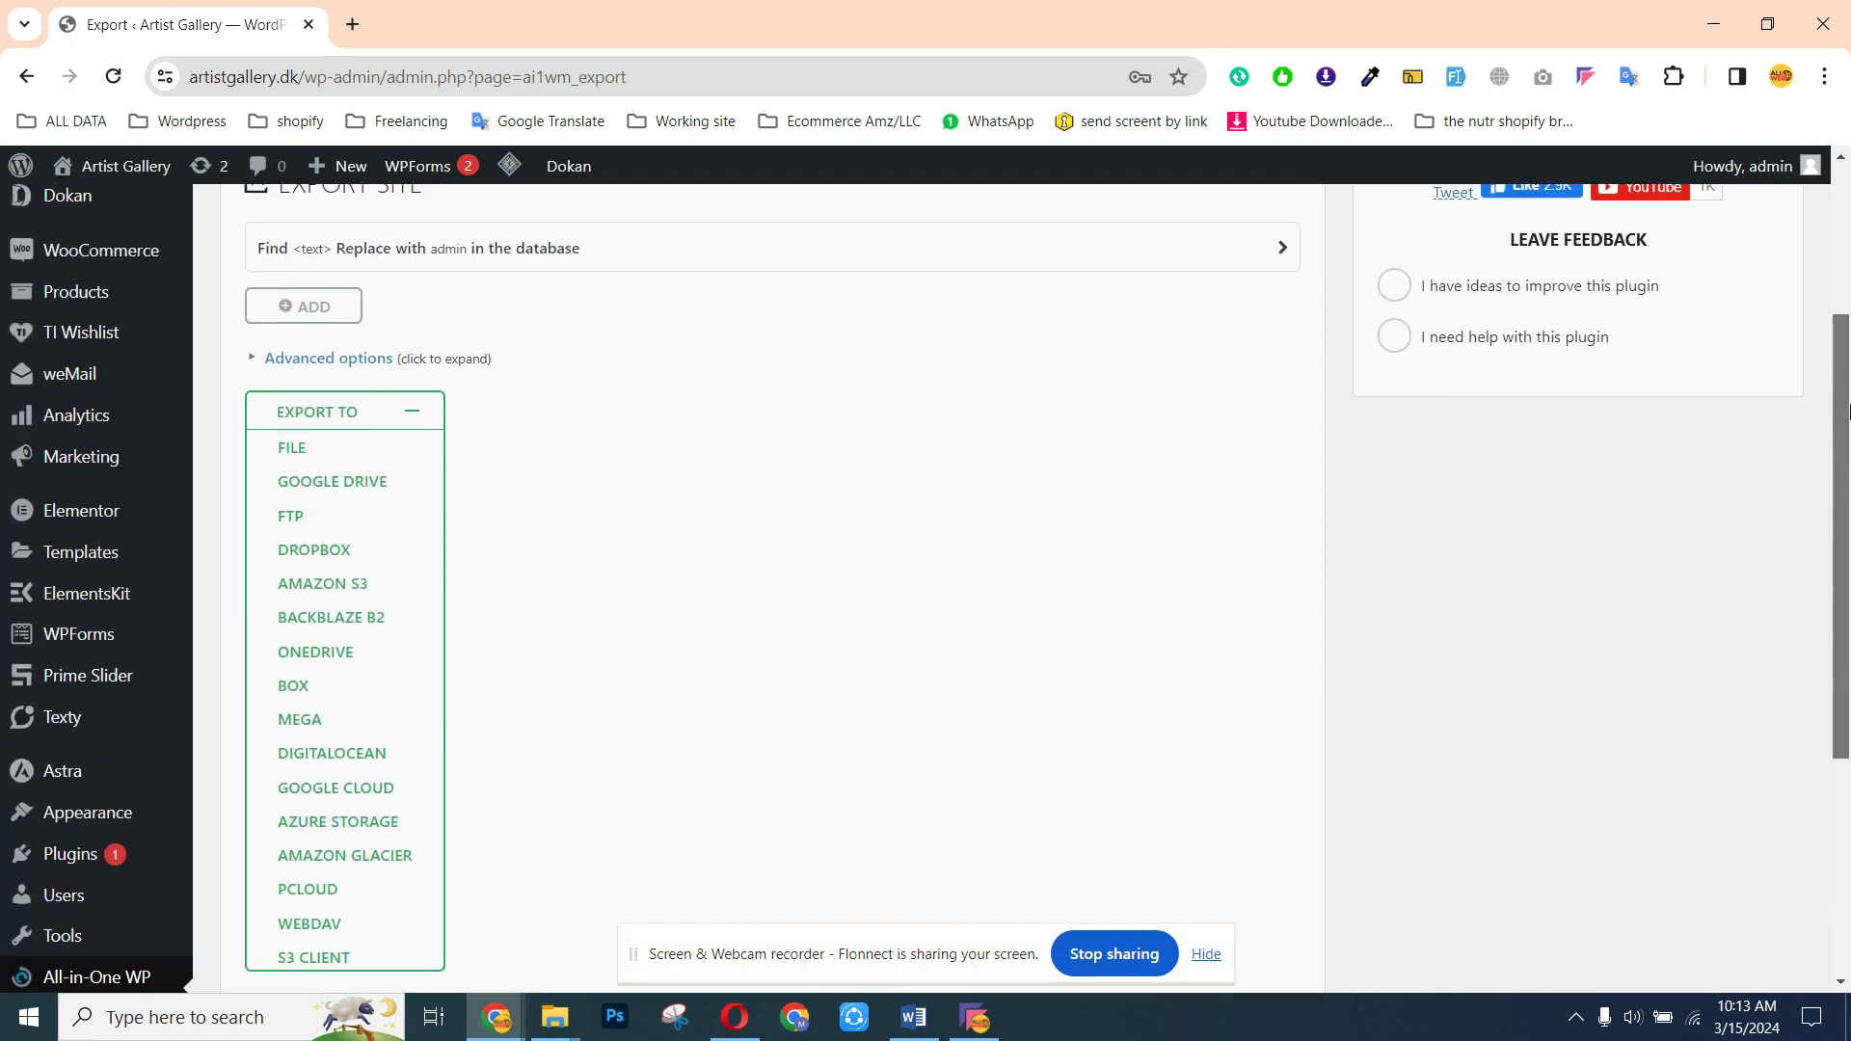
pyautogui.scroll(3, 1842, 411)
pyautogui.scroll(-1, 480, 609)
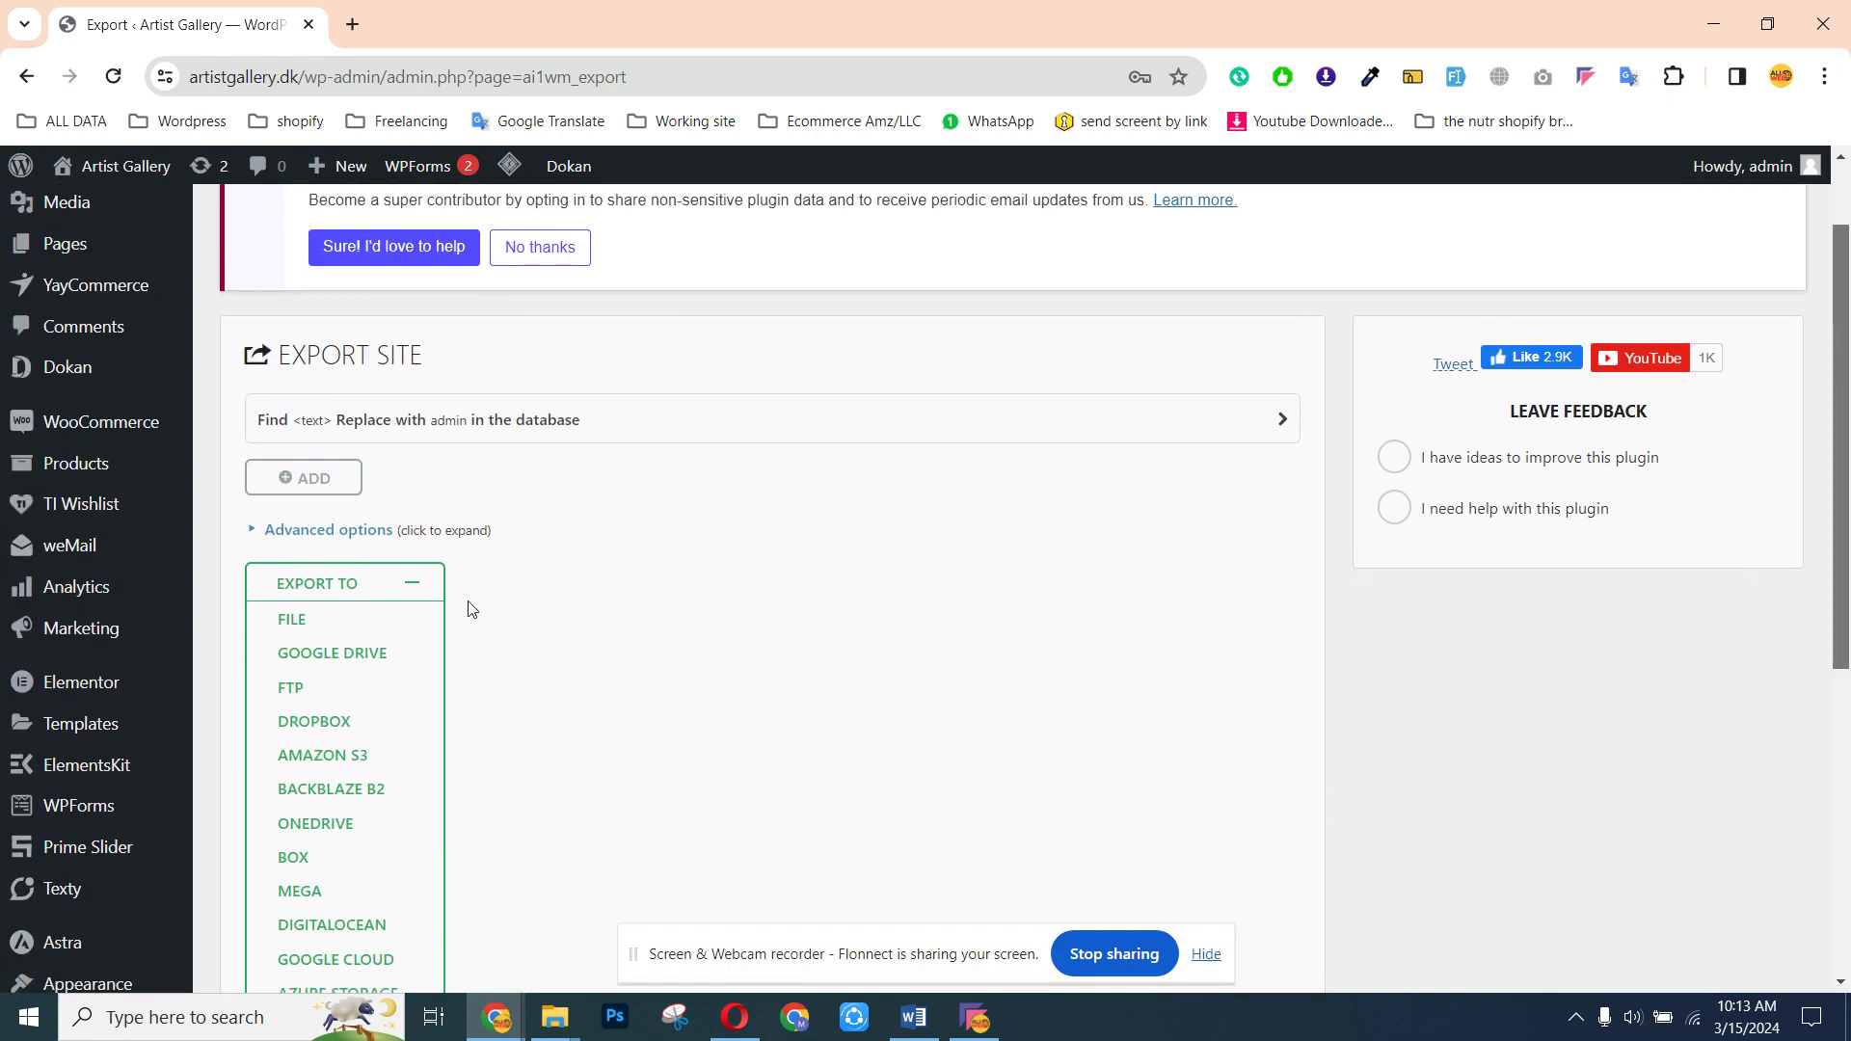
pyautogui.click(320, 661)
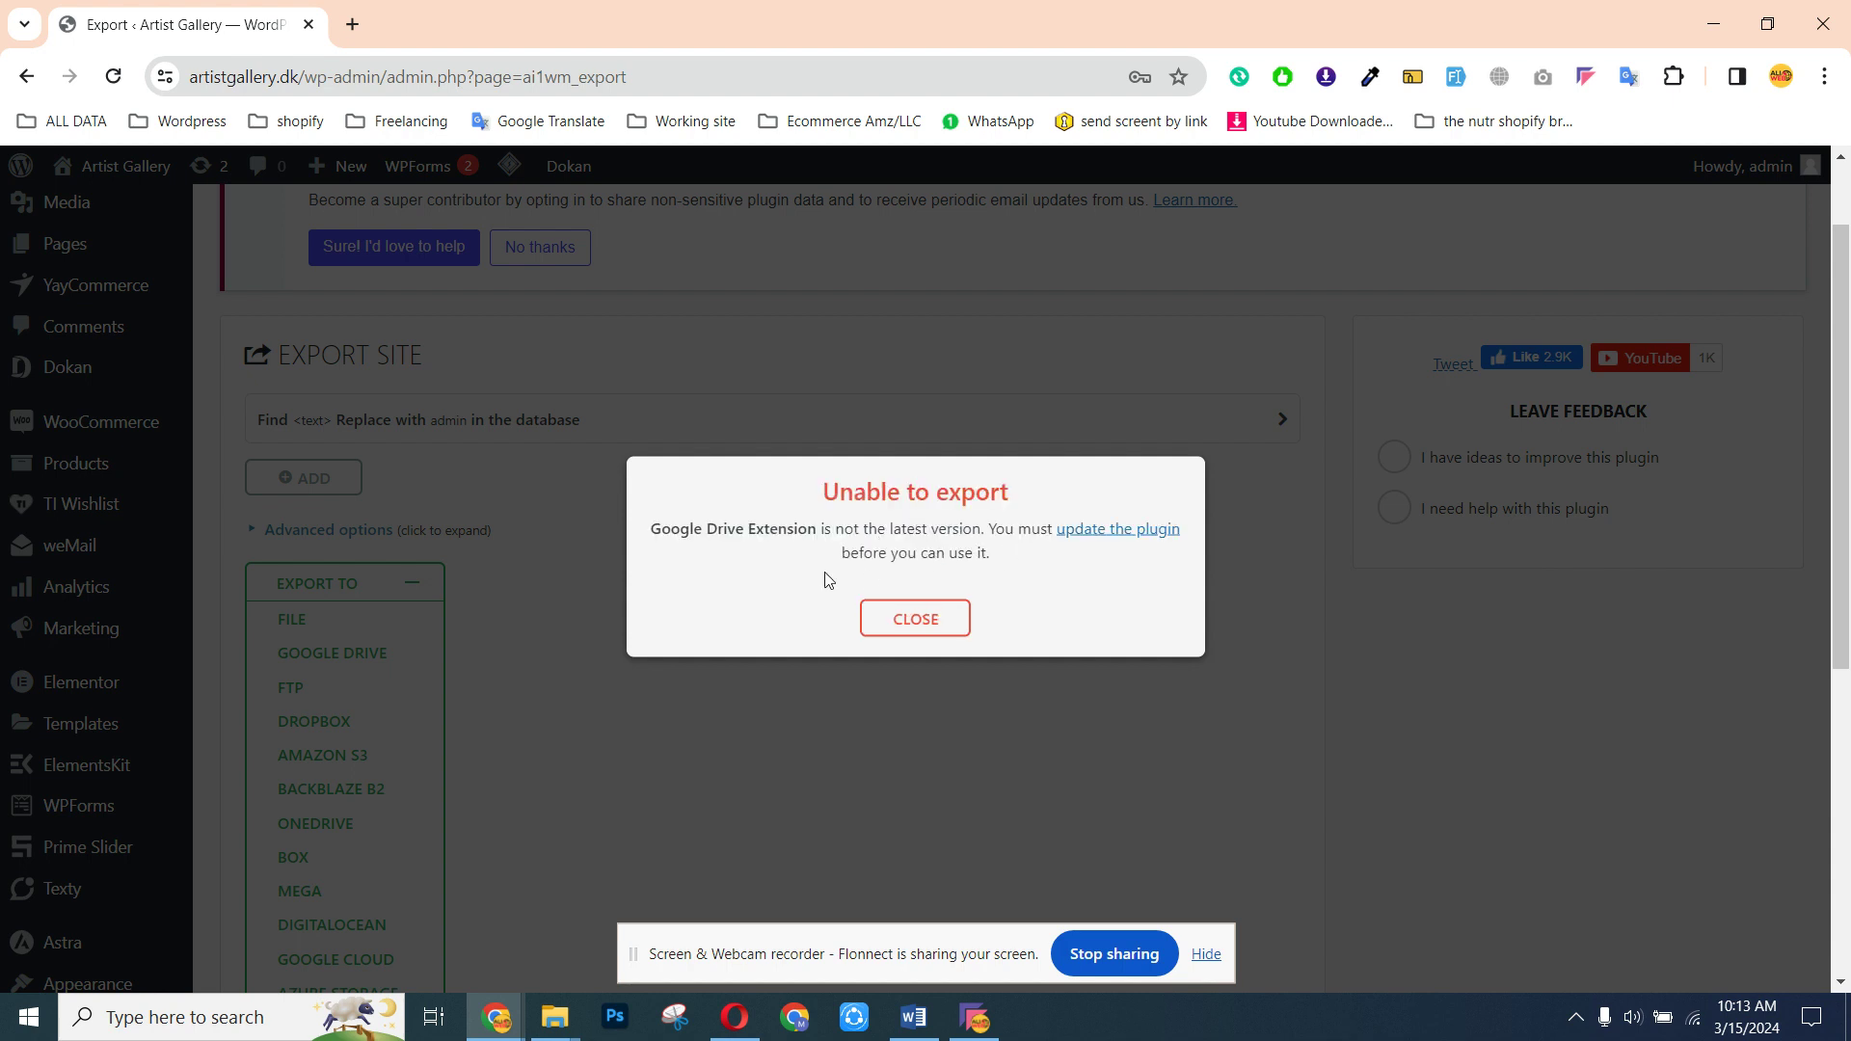
# Dismiss the outdated-extension export error and go to Installed Plugins
pyautogui.moveTo(867, 530); pyautogui.dragTo(1061, 569)
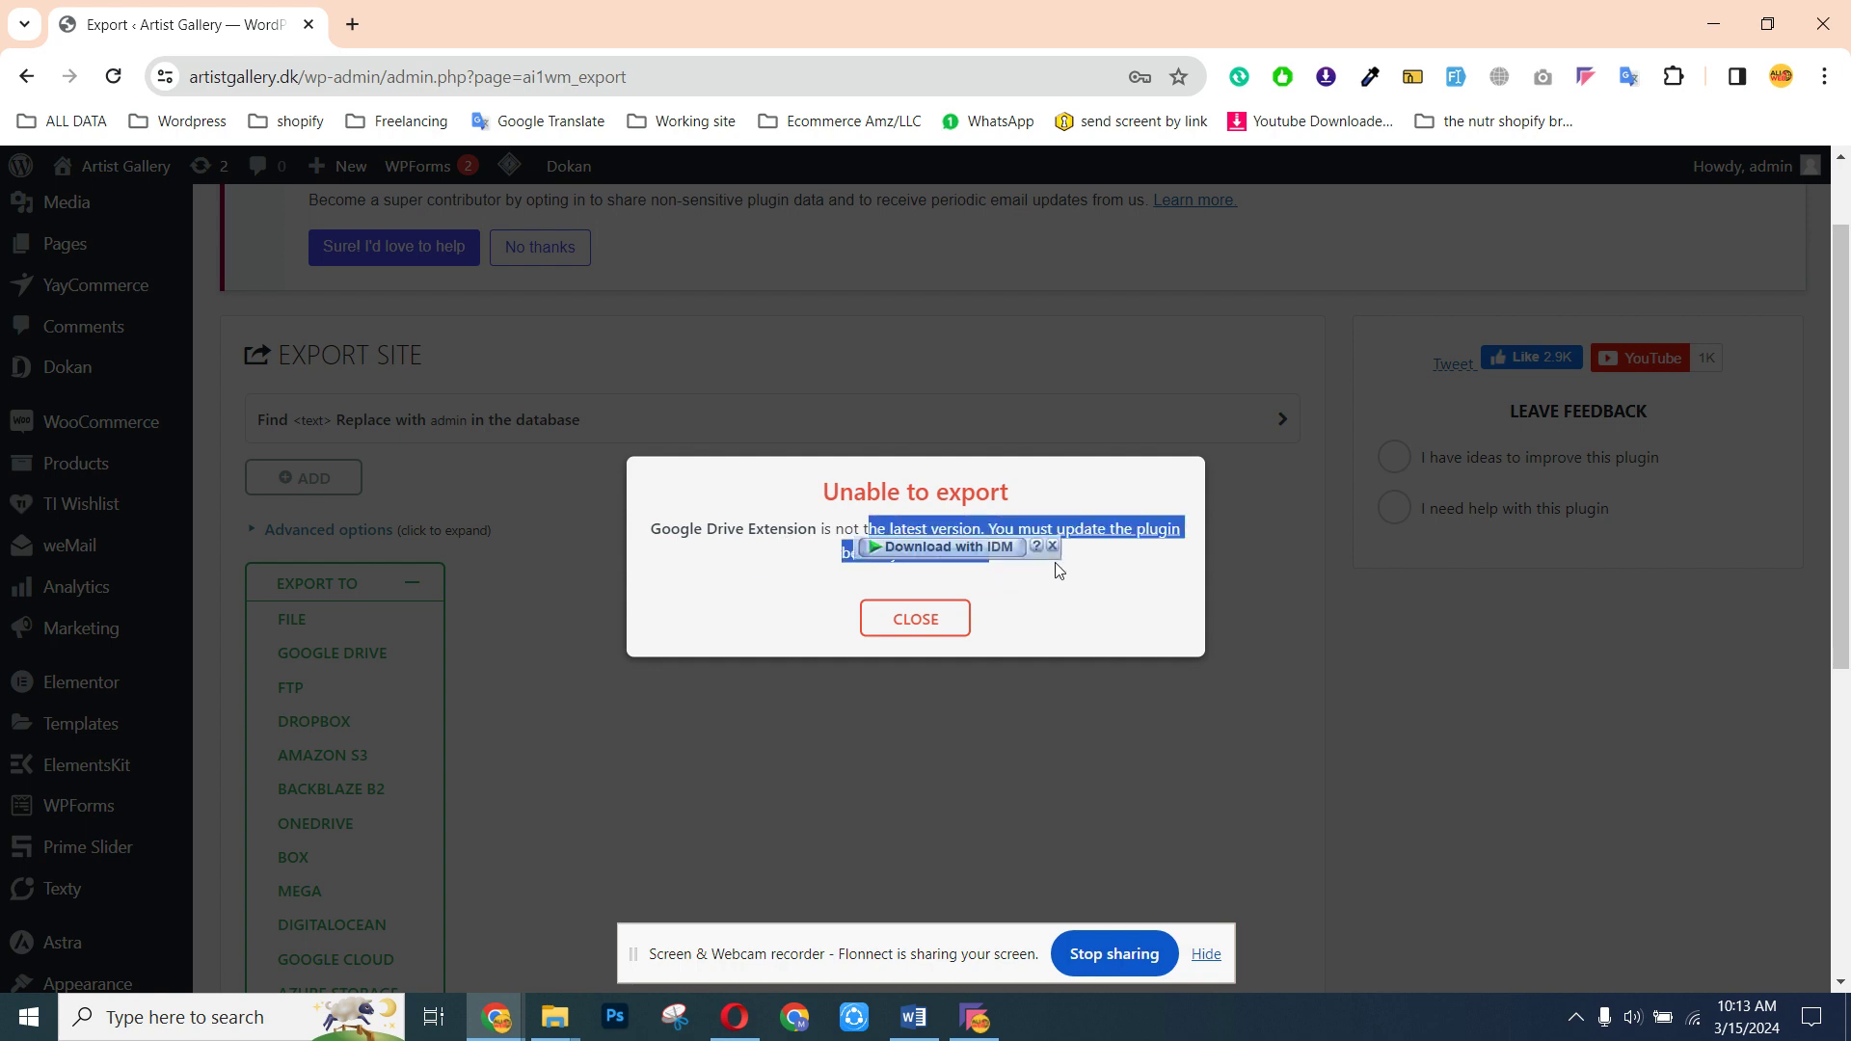
pyautogui.click(901, 621)
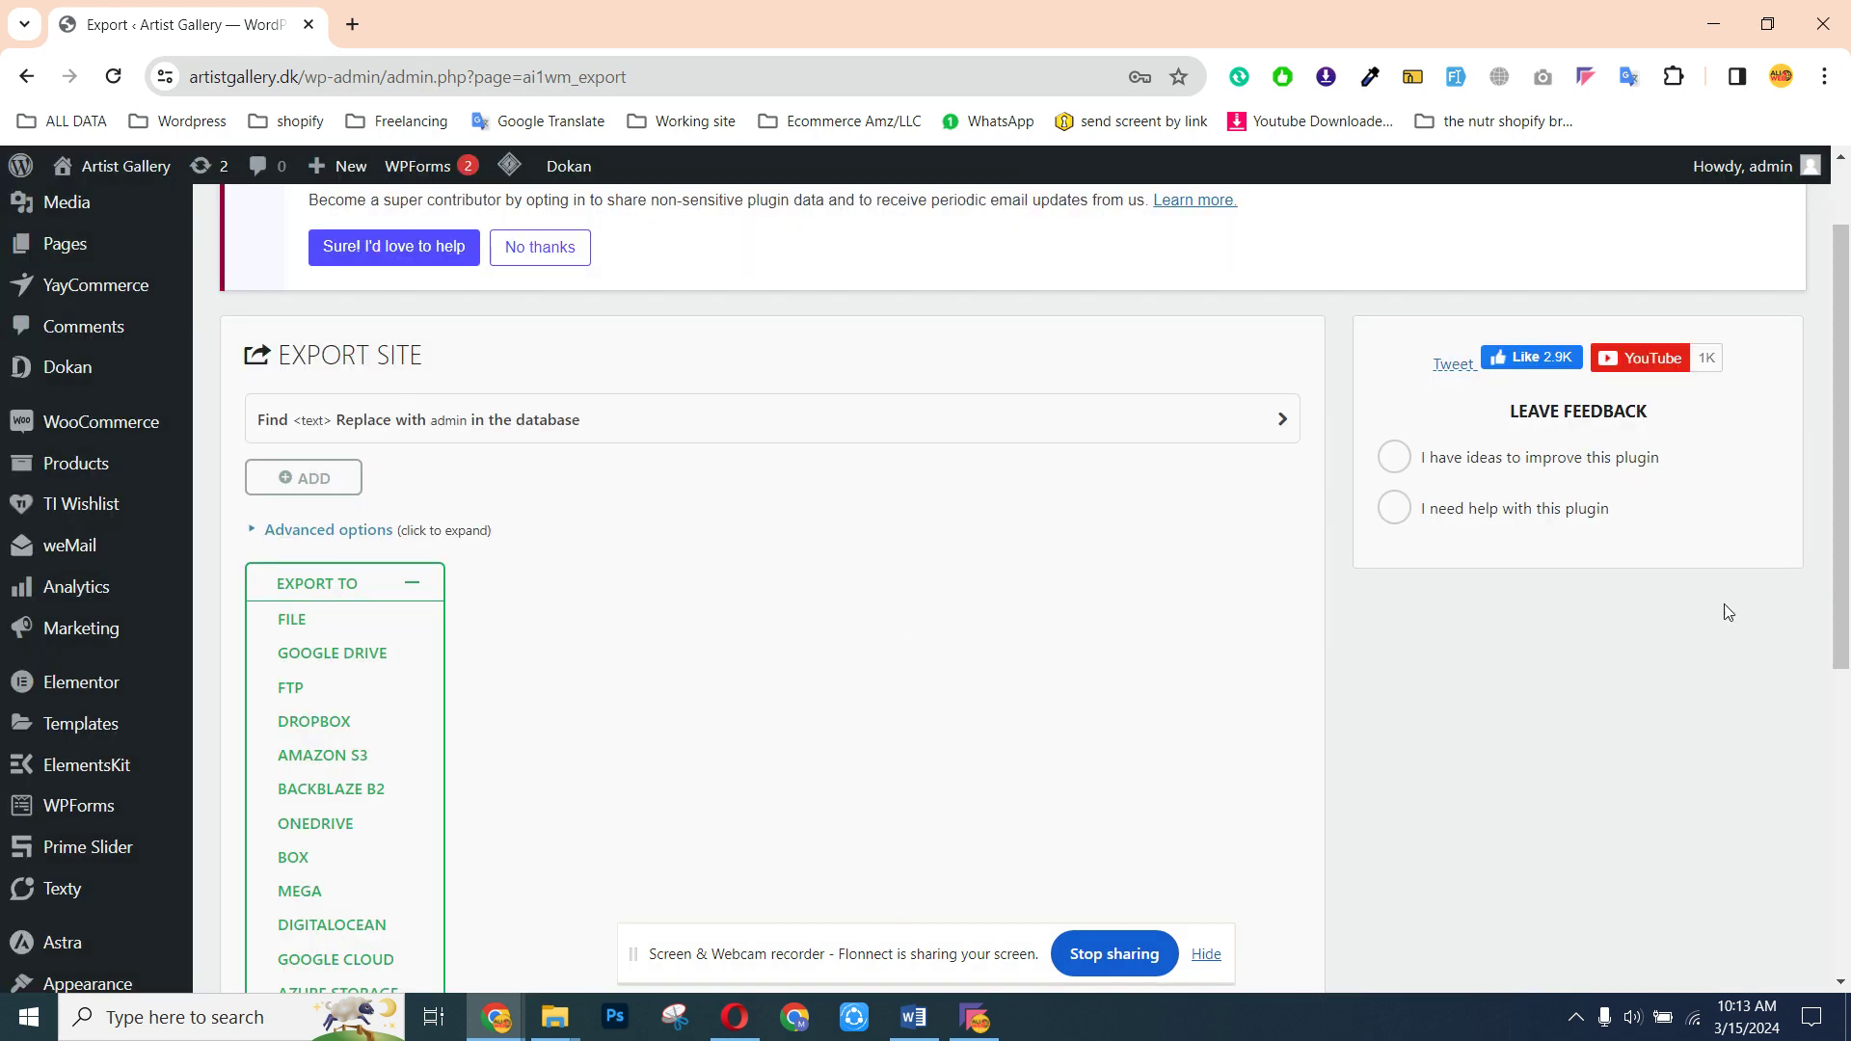
pyautogui.scroll(-6, 1726, 611)
pyautogui.click(289, 470)
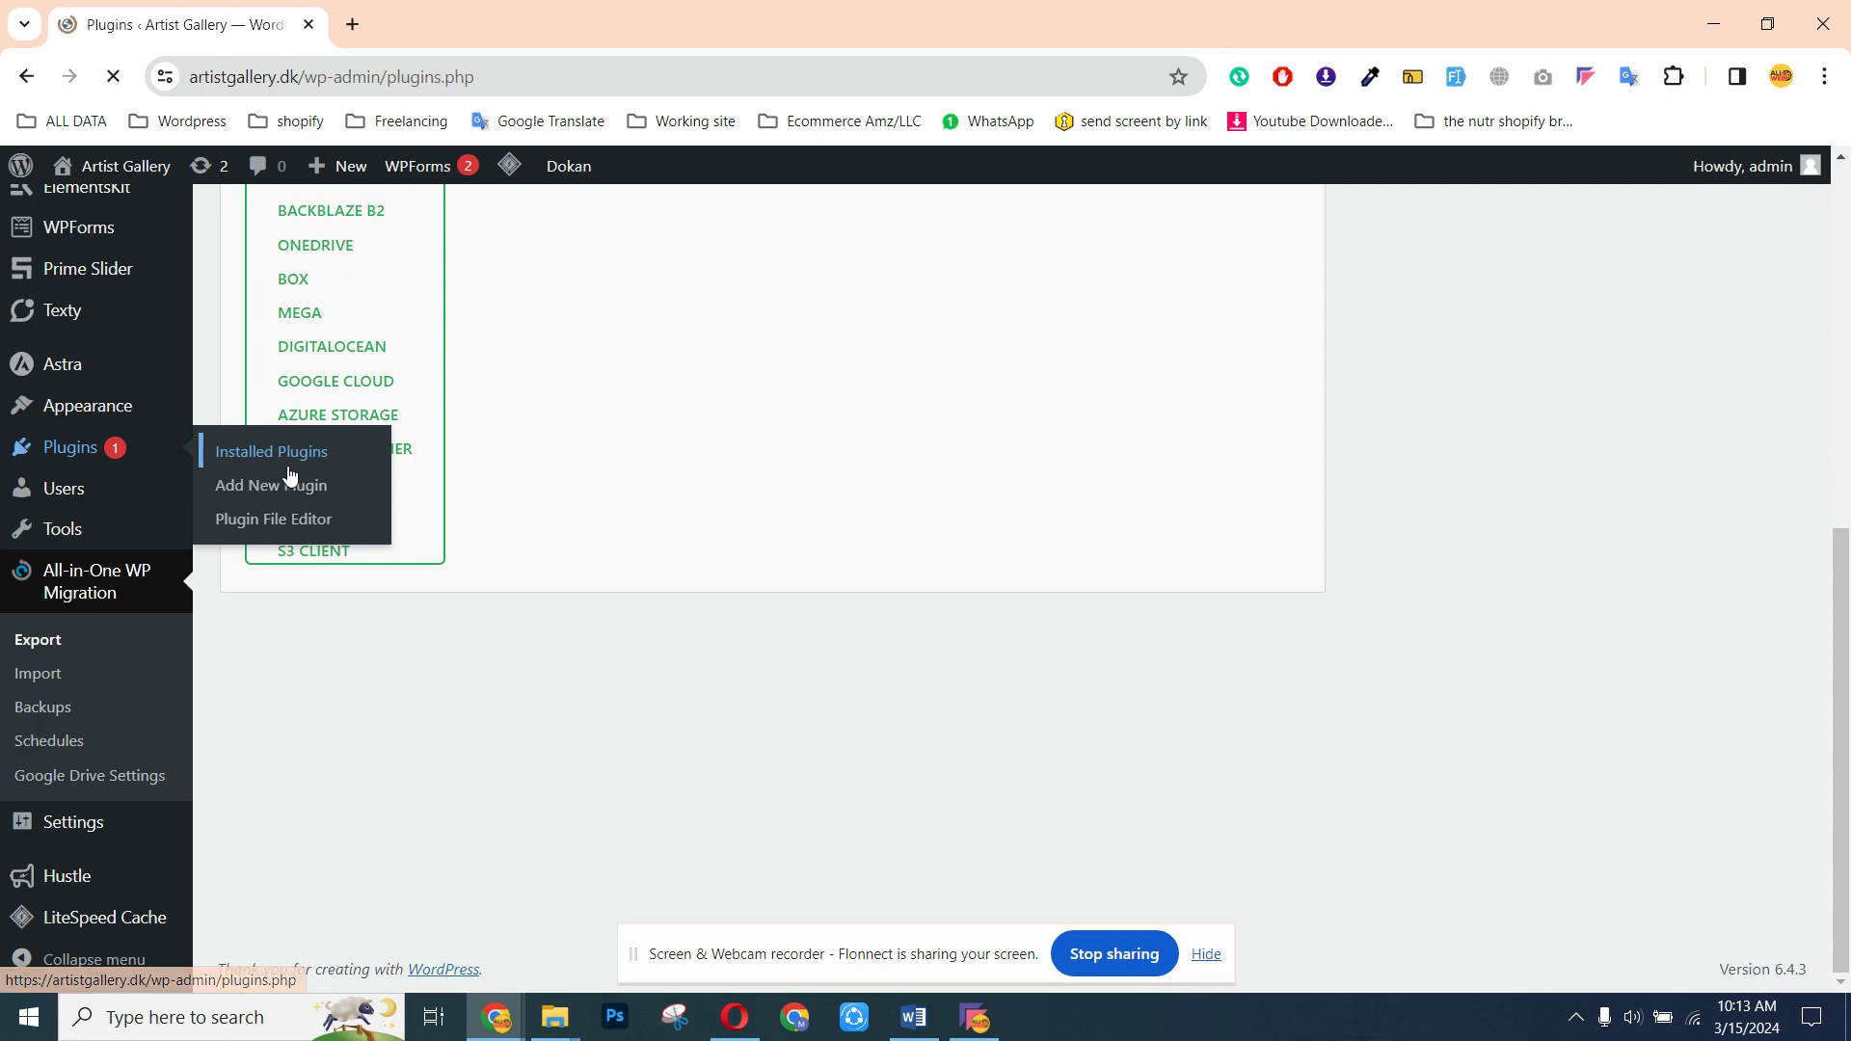
# Update the Google Drive Extension to version 2.86, then reopen the Export Site page
pyautogui.moveTo(1844, 294); pyautogui.dragTo(1846, 453)
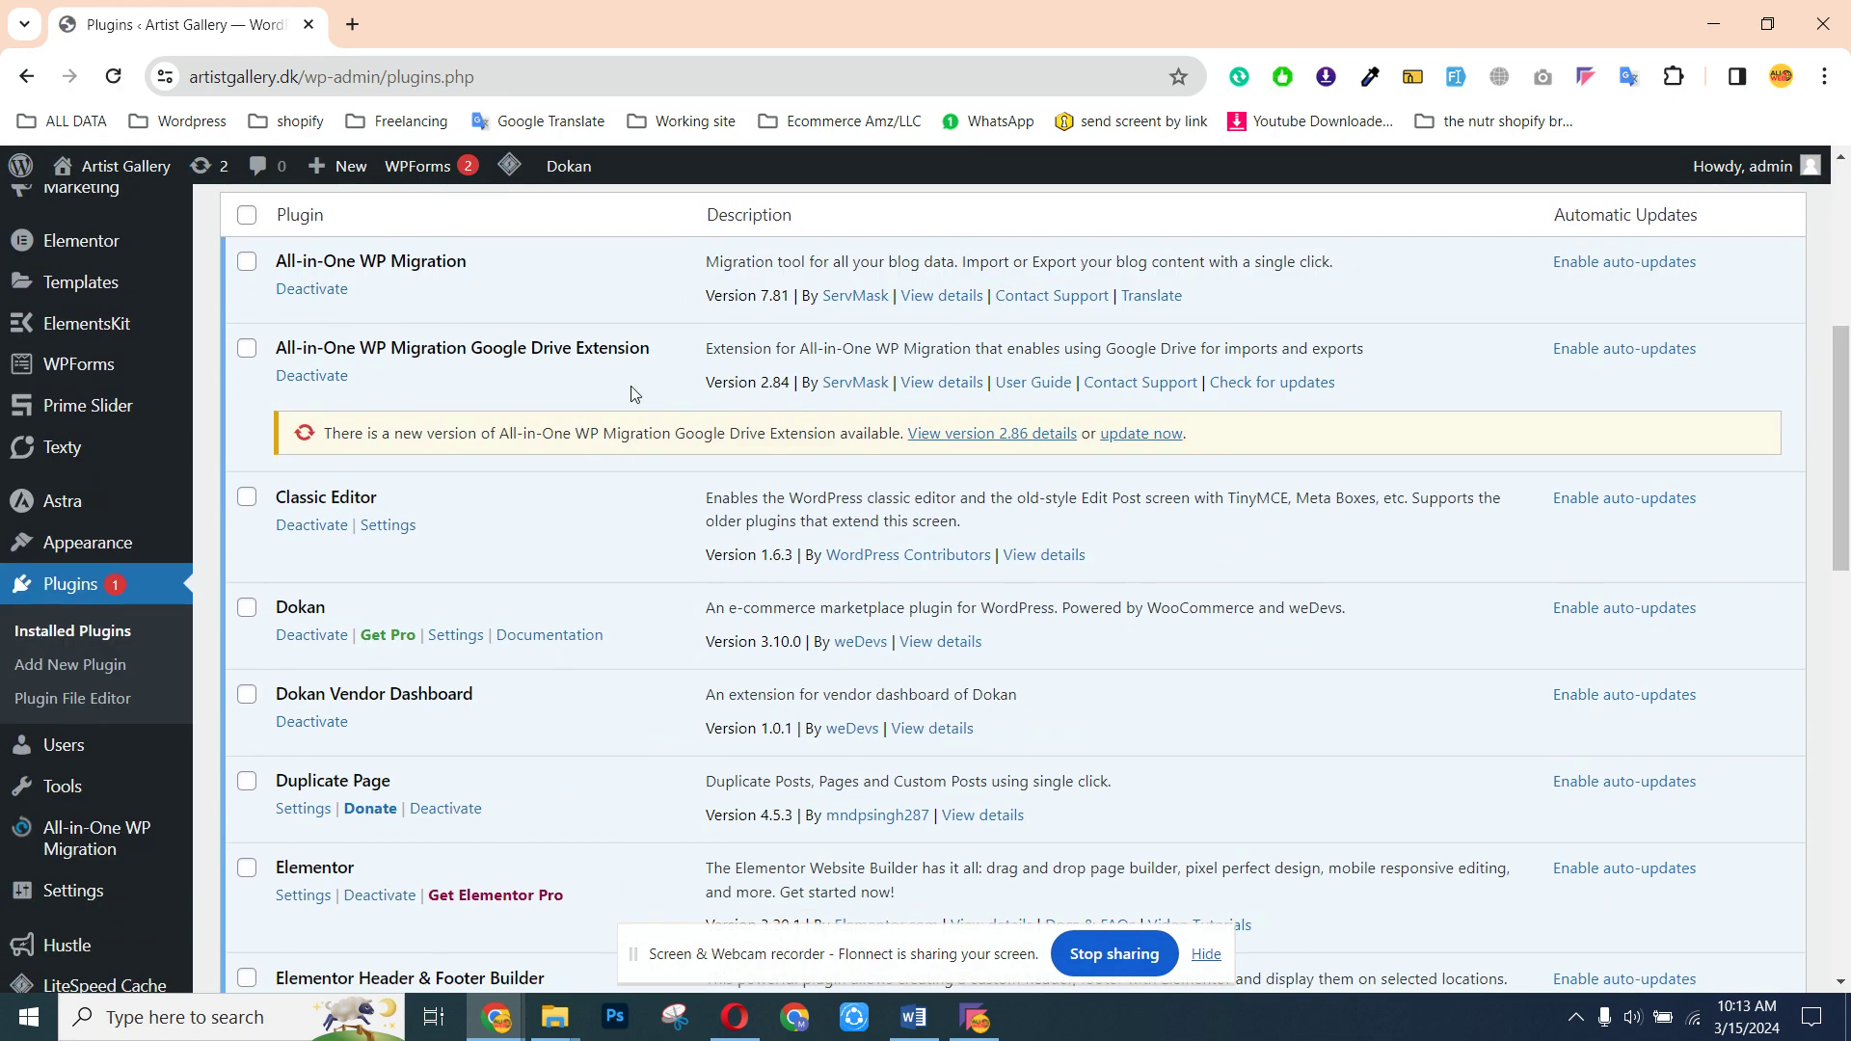
pyautogui.click(1160, 435)
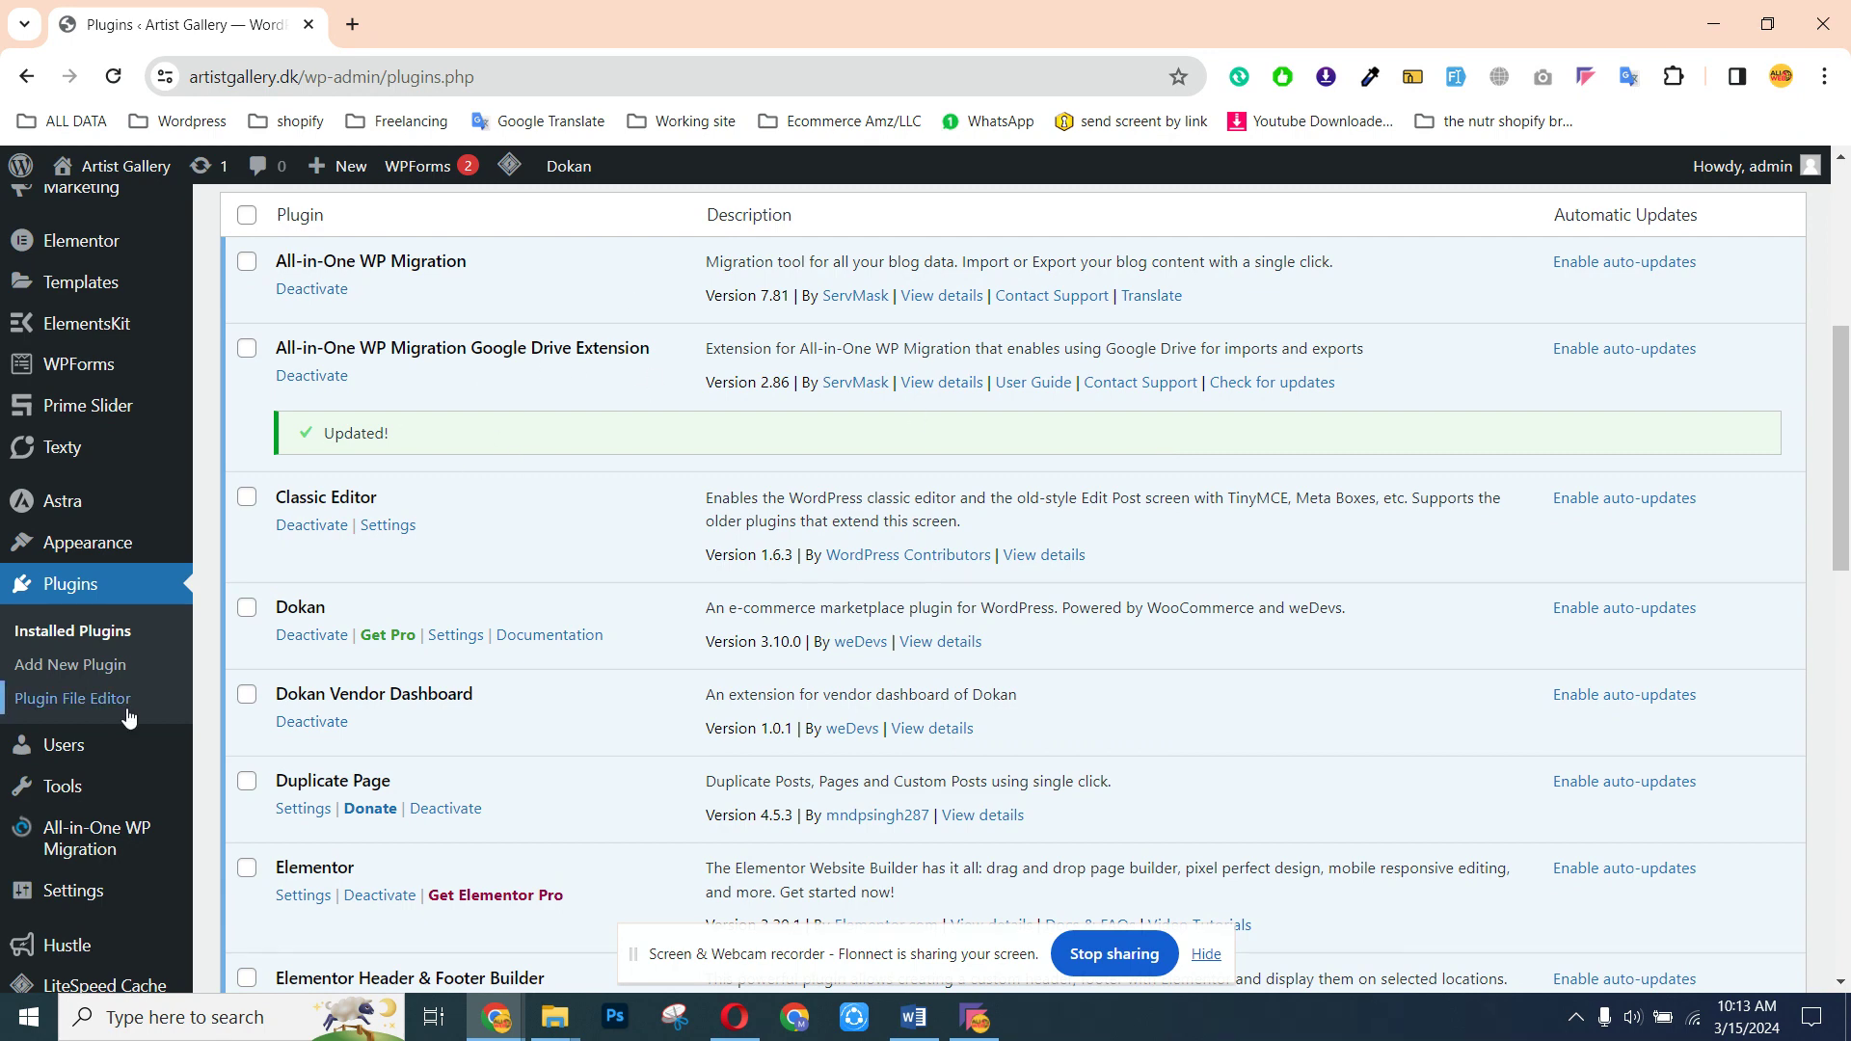
pyautogui.moveTo(87, 835)
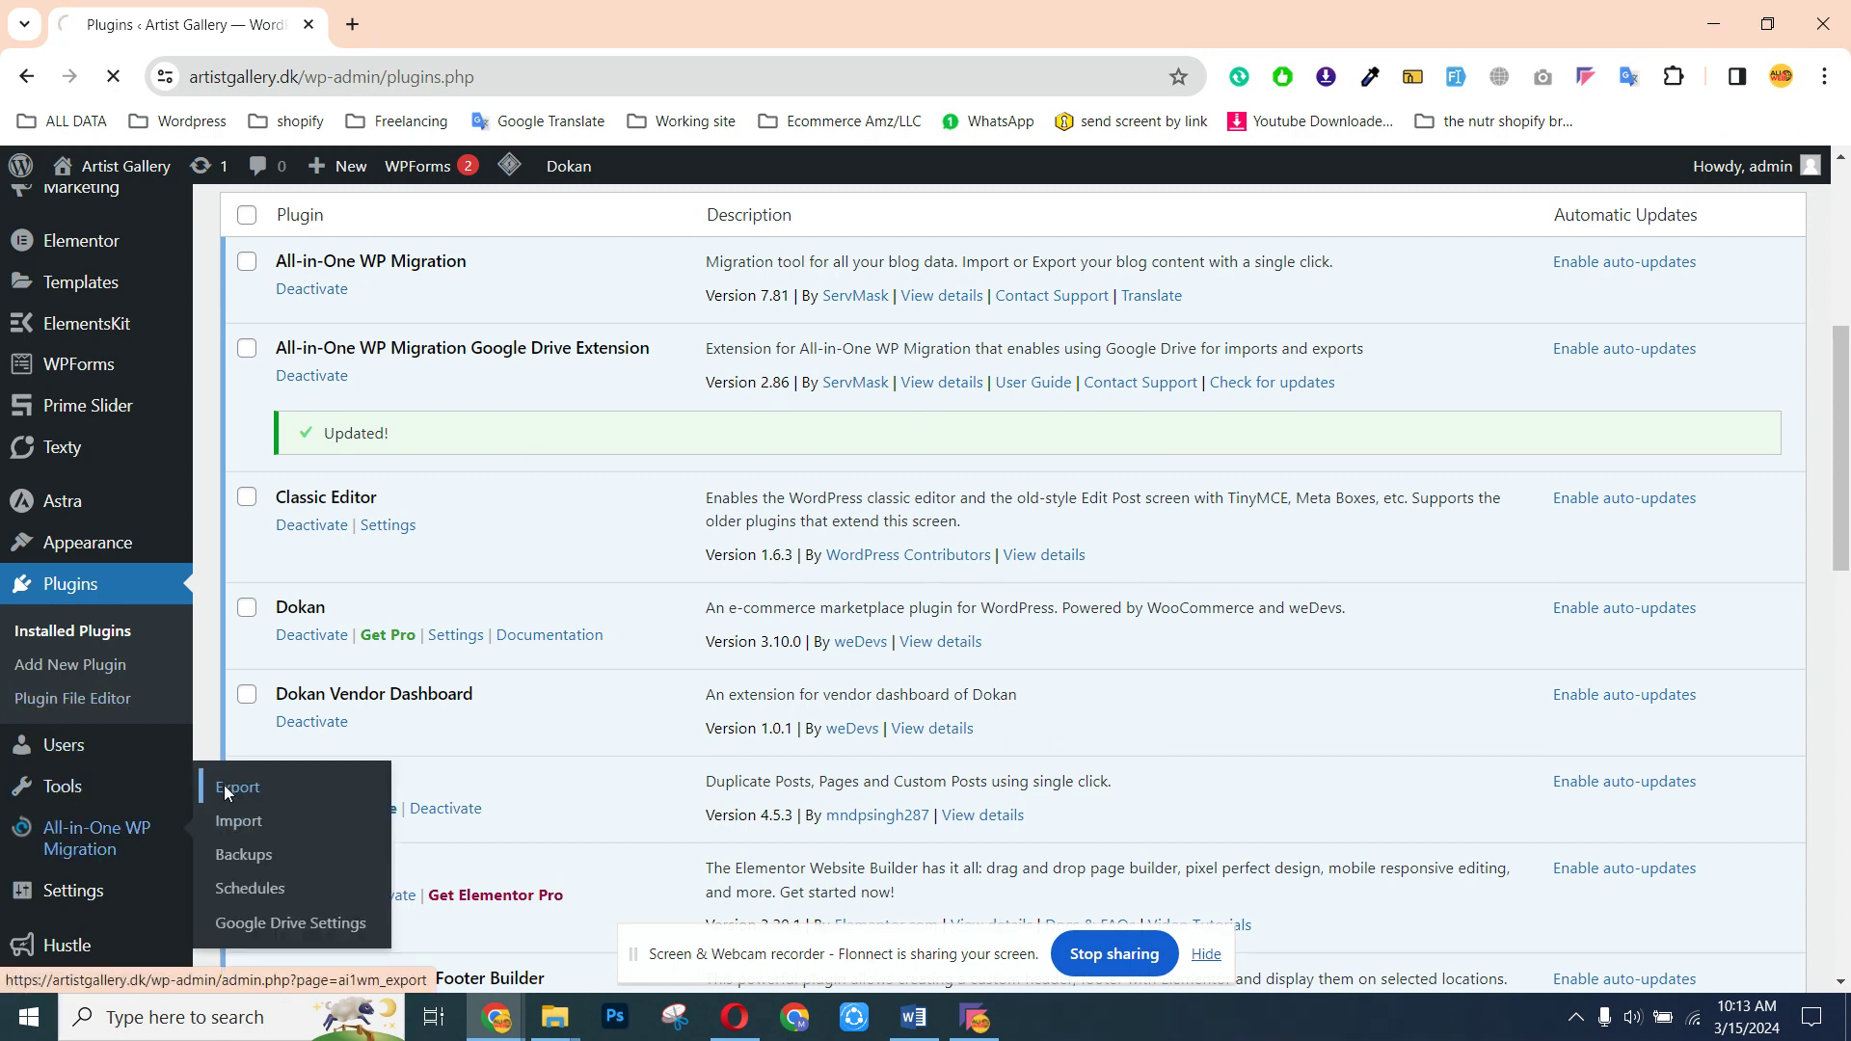
pyautogui.click(223, 784)
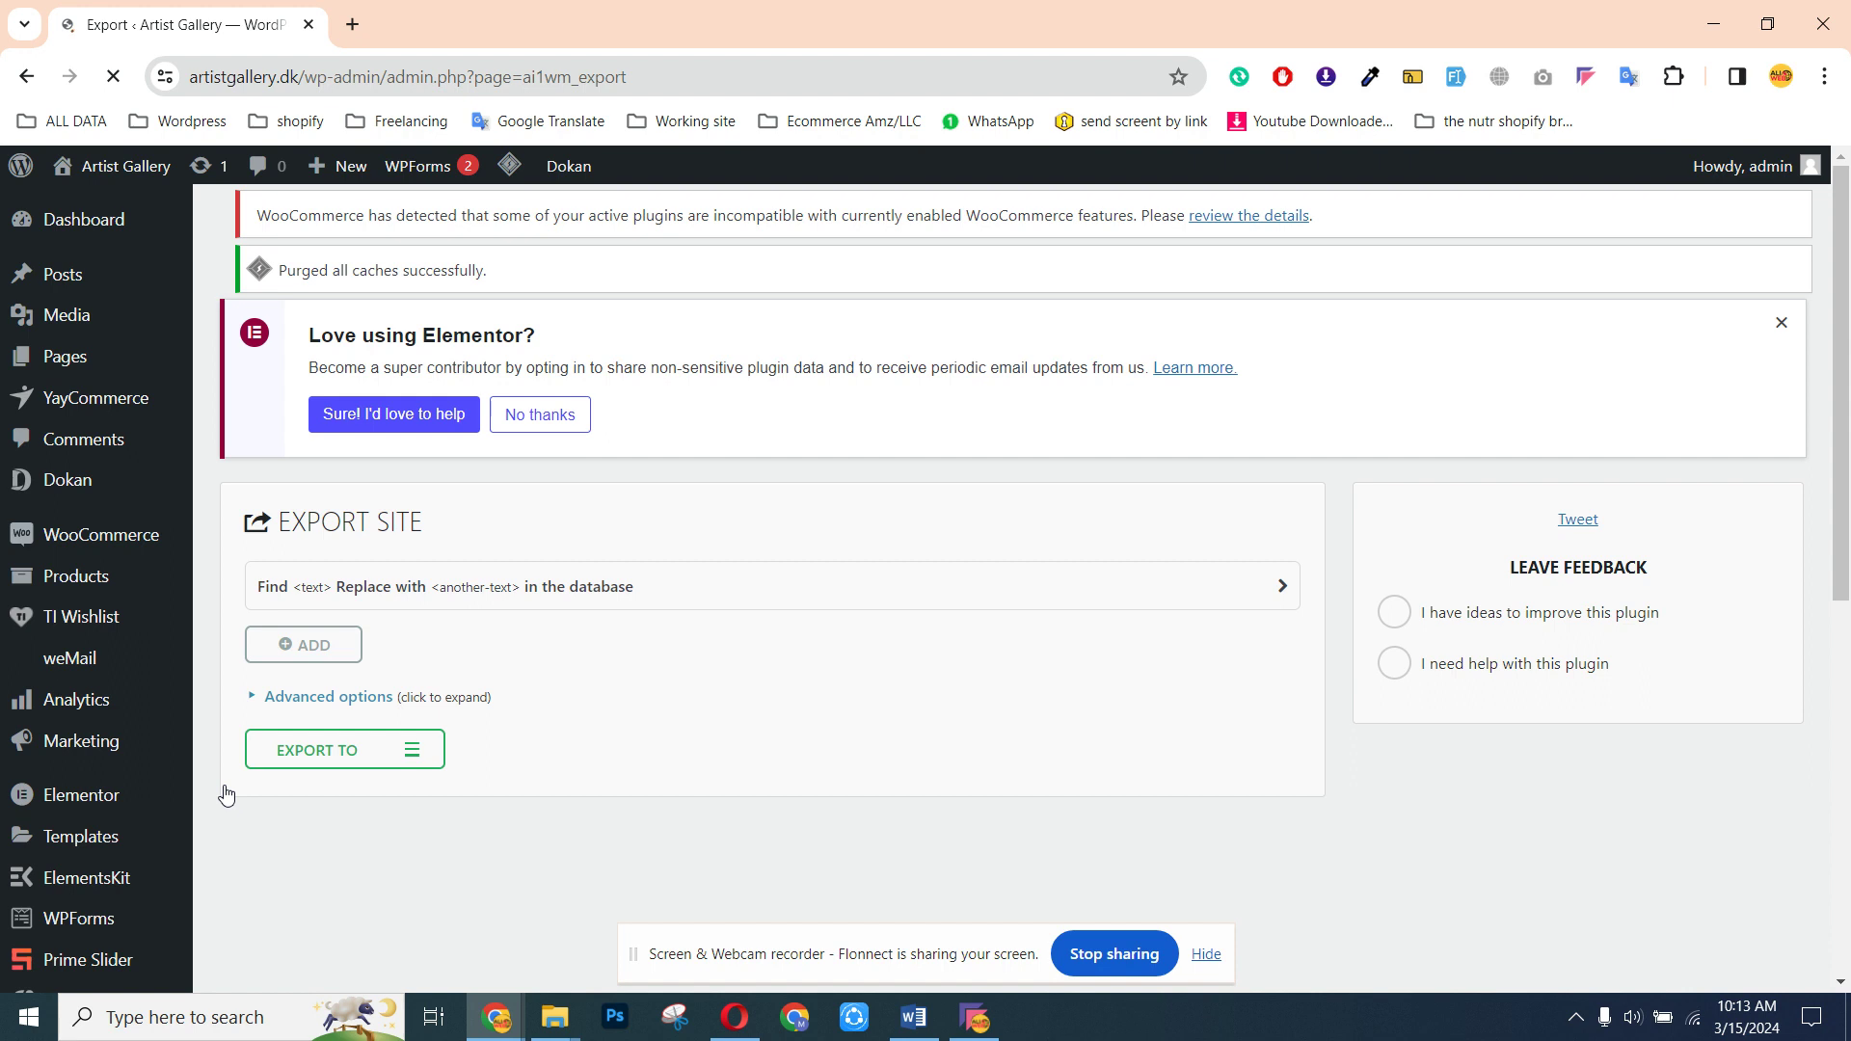
# Export the site to Google Drive, archiving 597 media files up to 99%
pyautogui.click(364, 739)
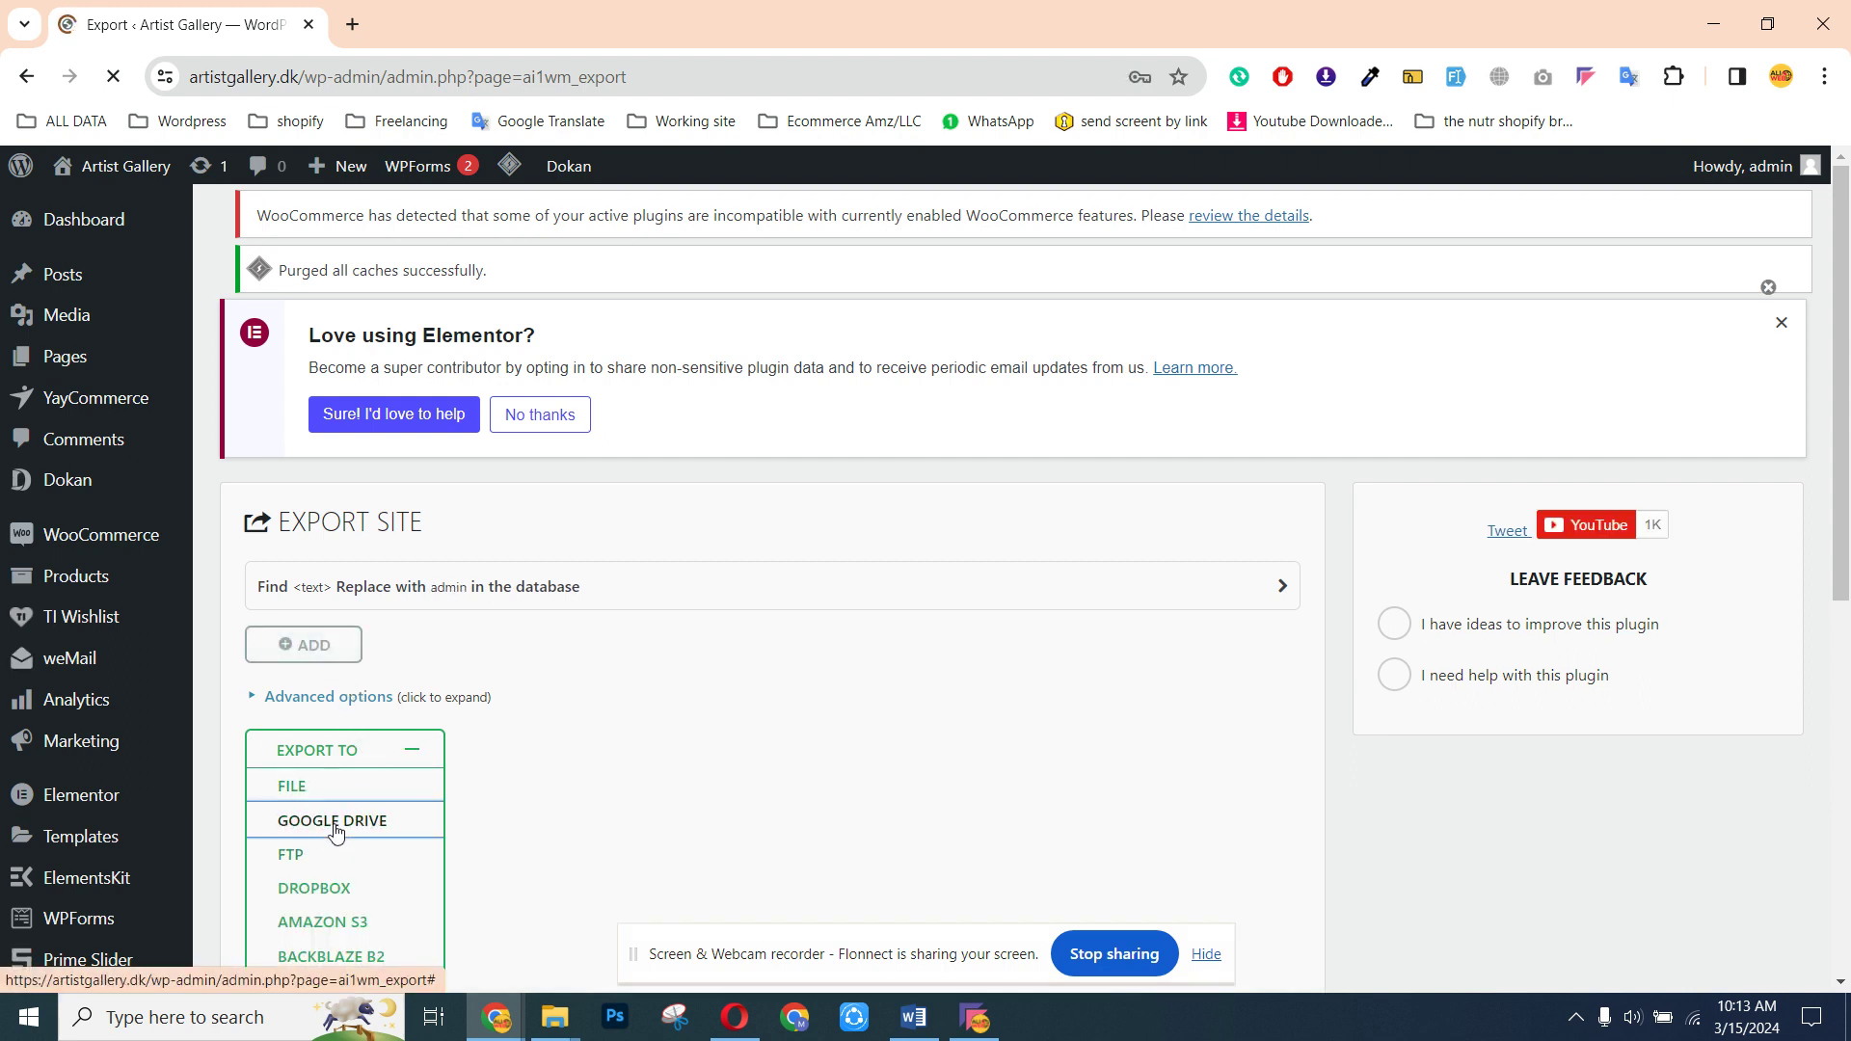
pyautogui.click(402, 786)
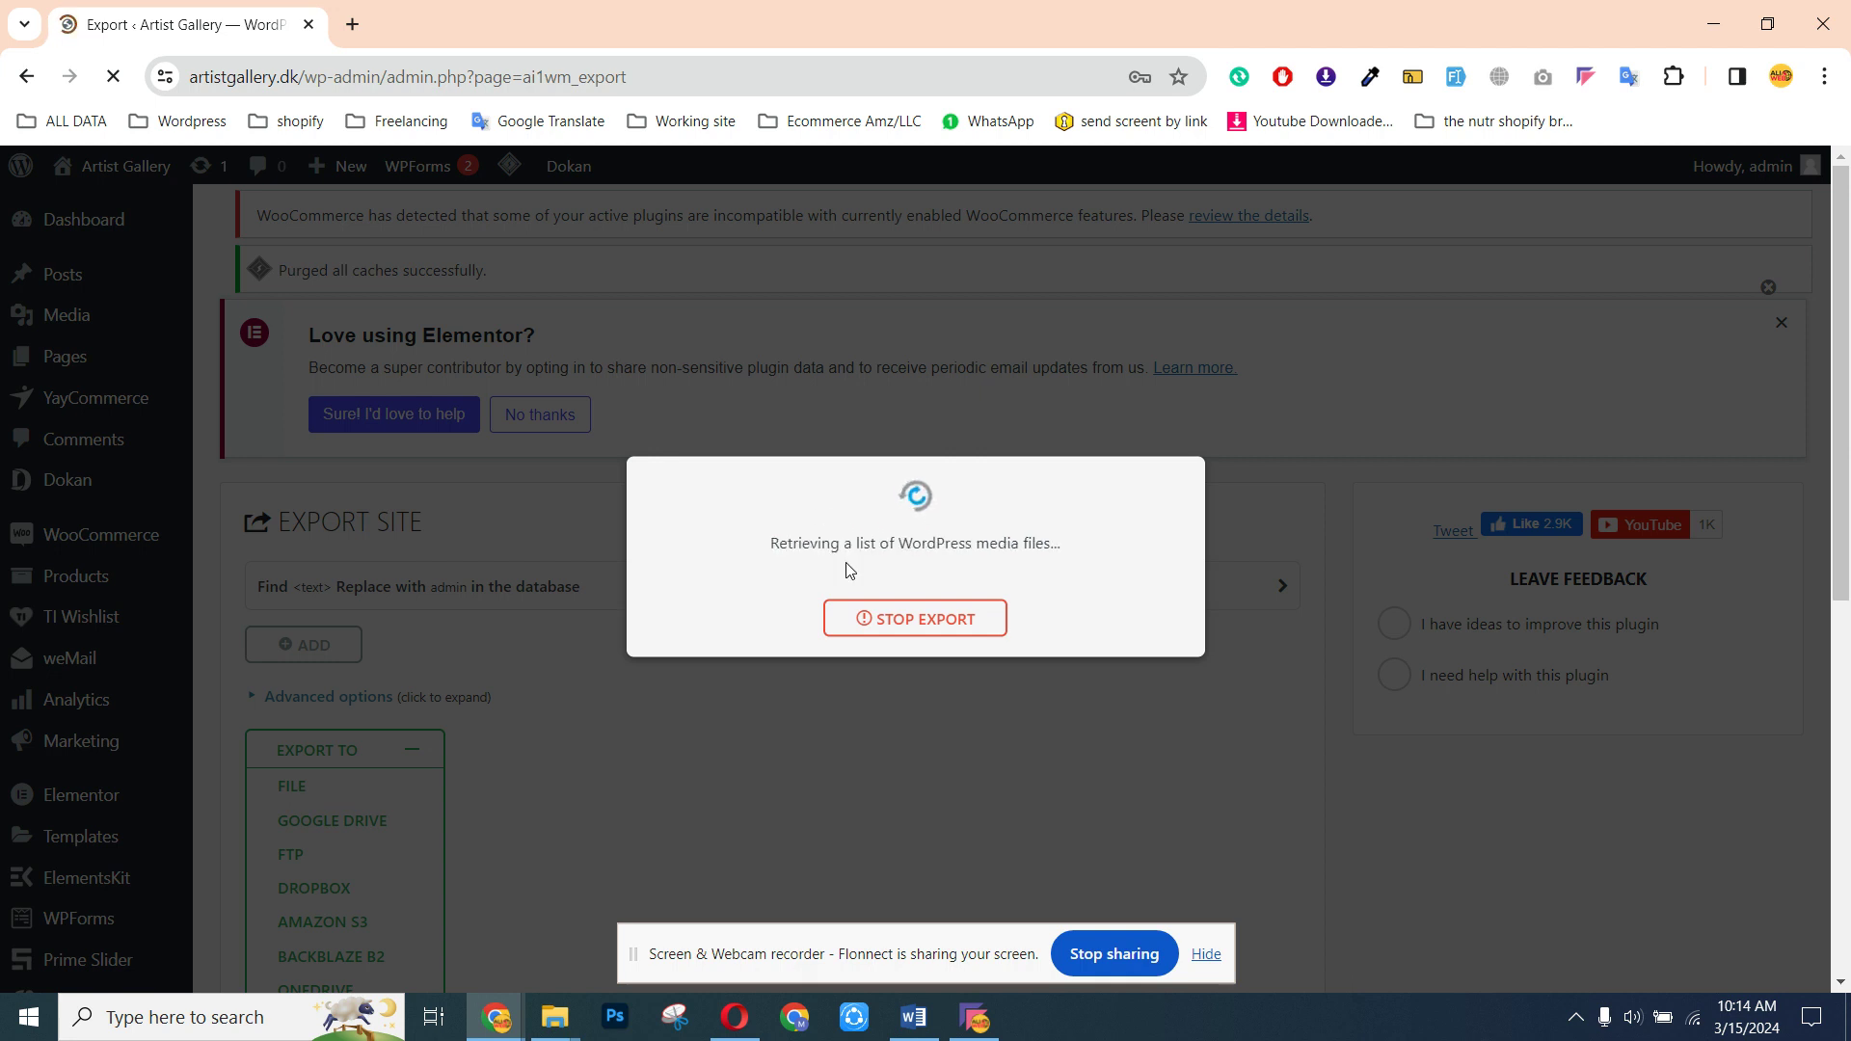
pyautogui.moveTo(763, 543); pyautogui.dragTo(1059, 540)
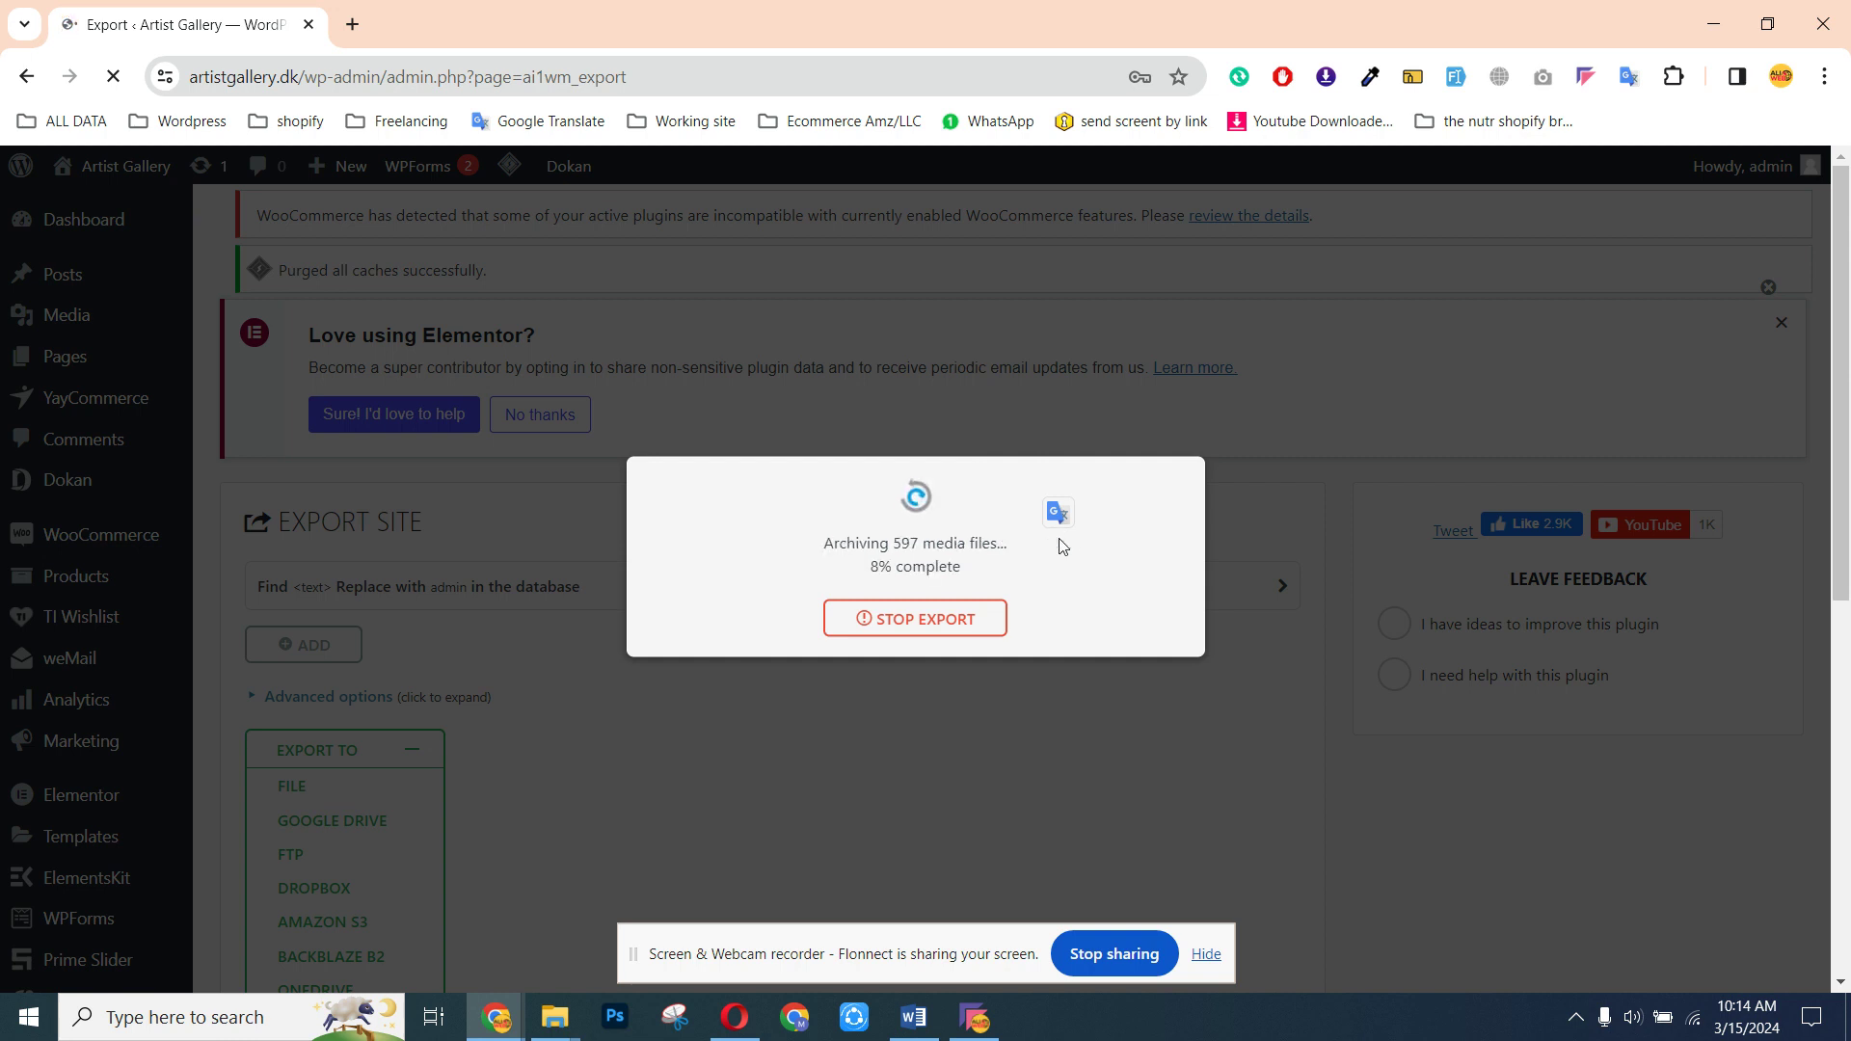
pyautogui.moveTo(831, 544); pyautogui.dragTo(973, 545)
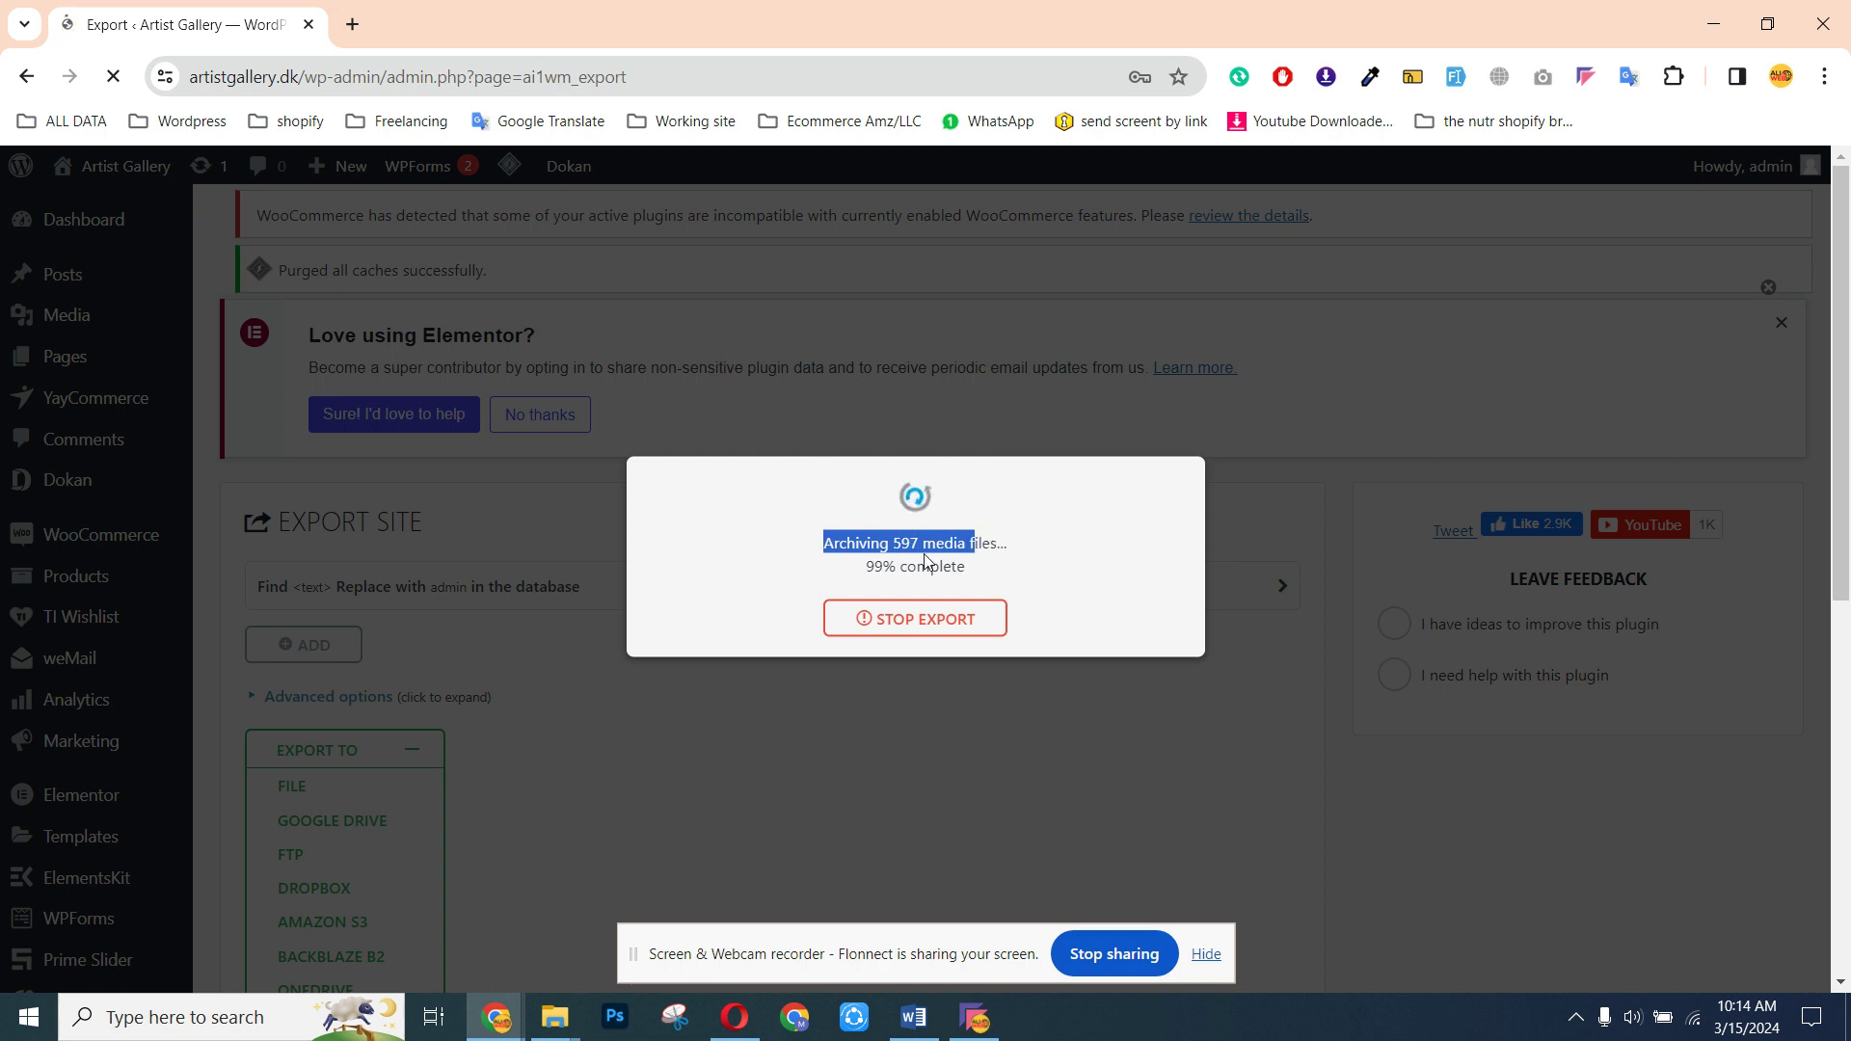
pyautogui.click(829, 523)
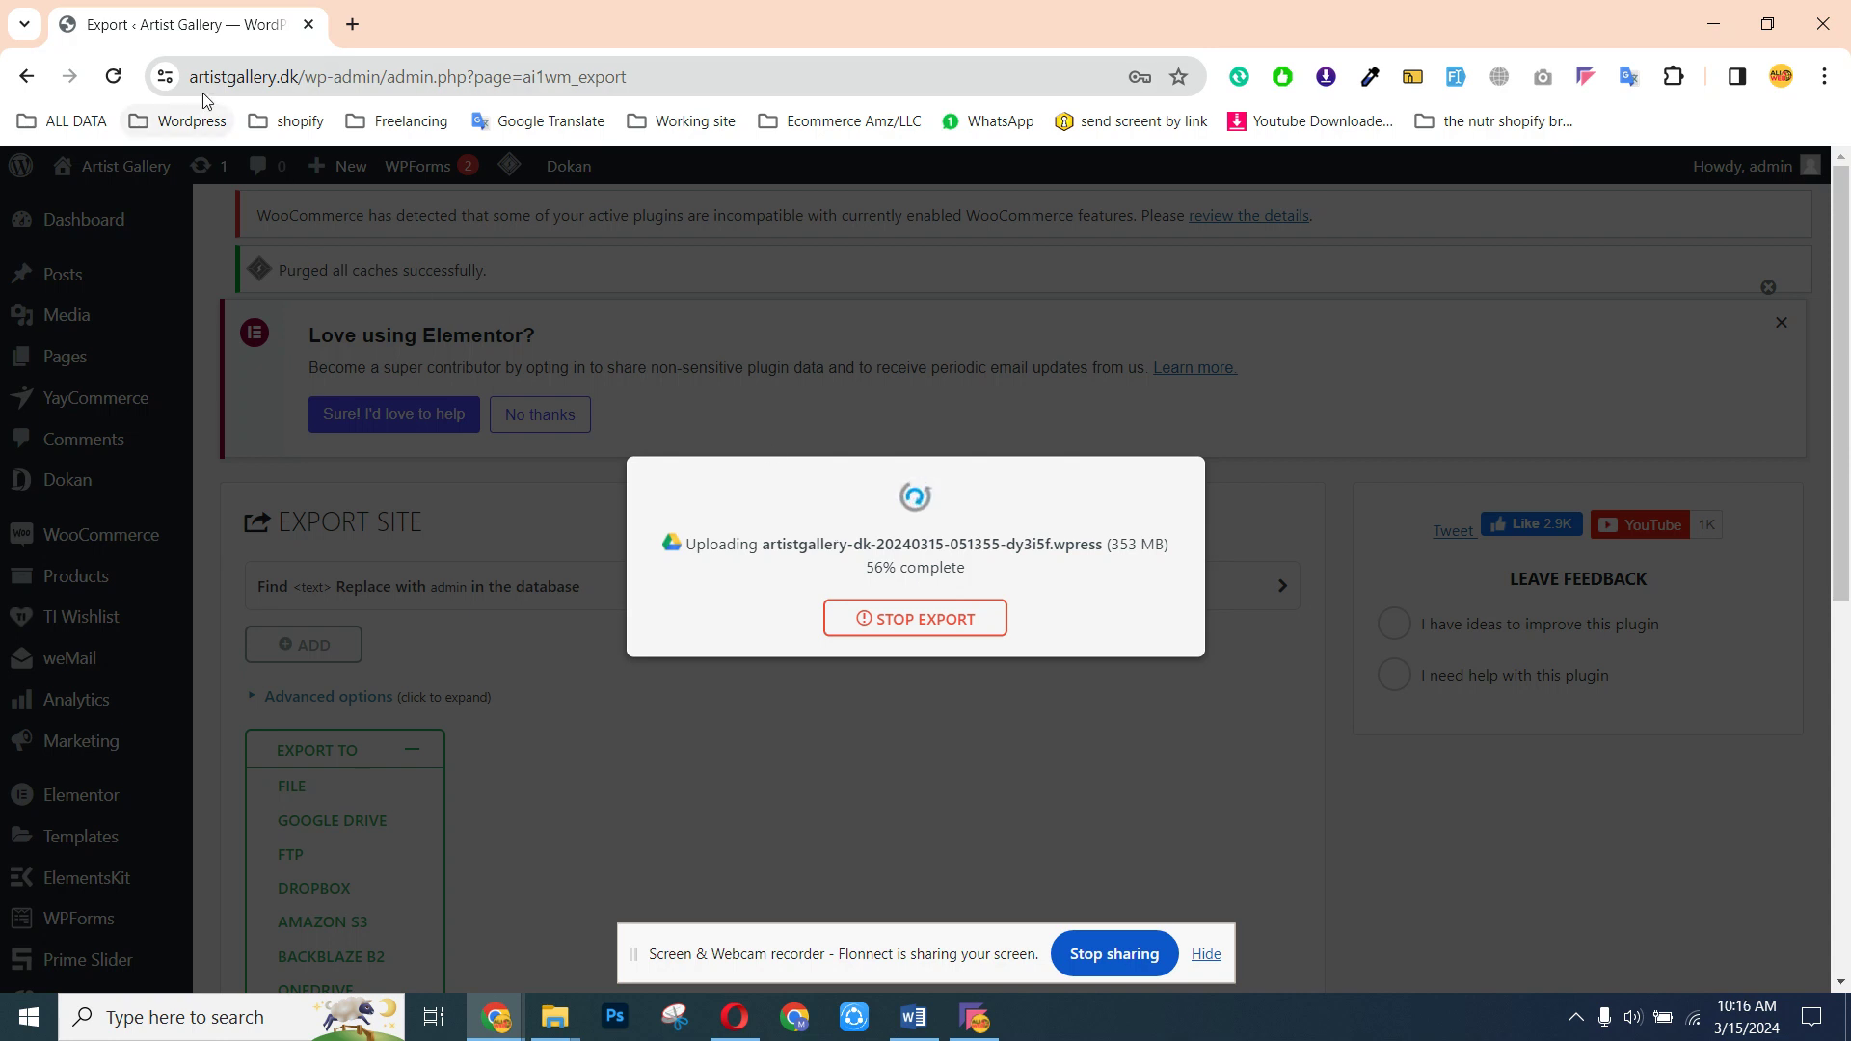
# Highlight the Artist Gallery site address while the upload runs, then start a new browser tab
pyautogui.moveTo(193, 80); pyautogui.dragTo(308, 78)
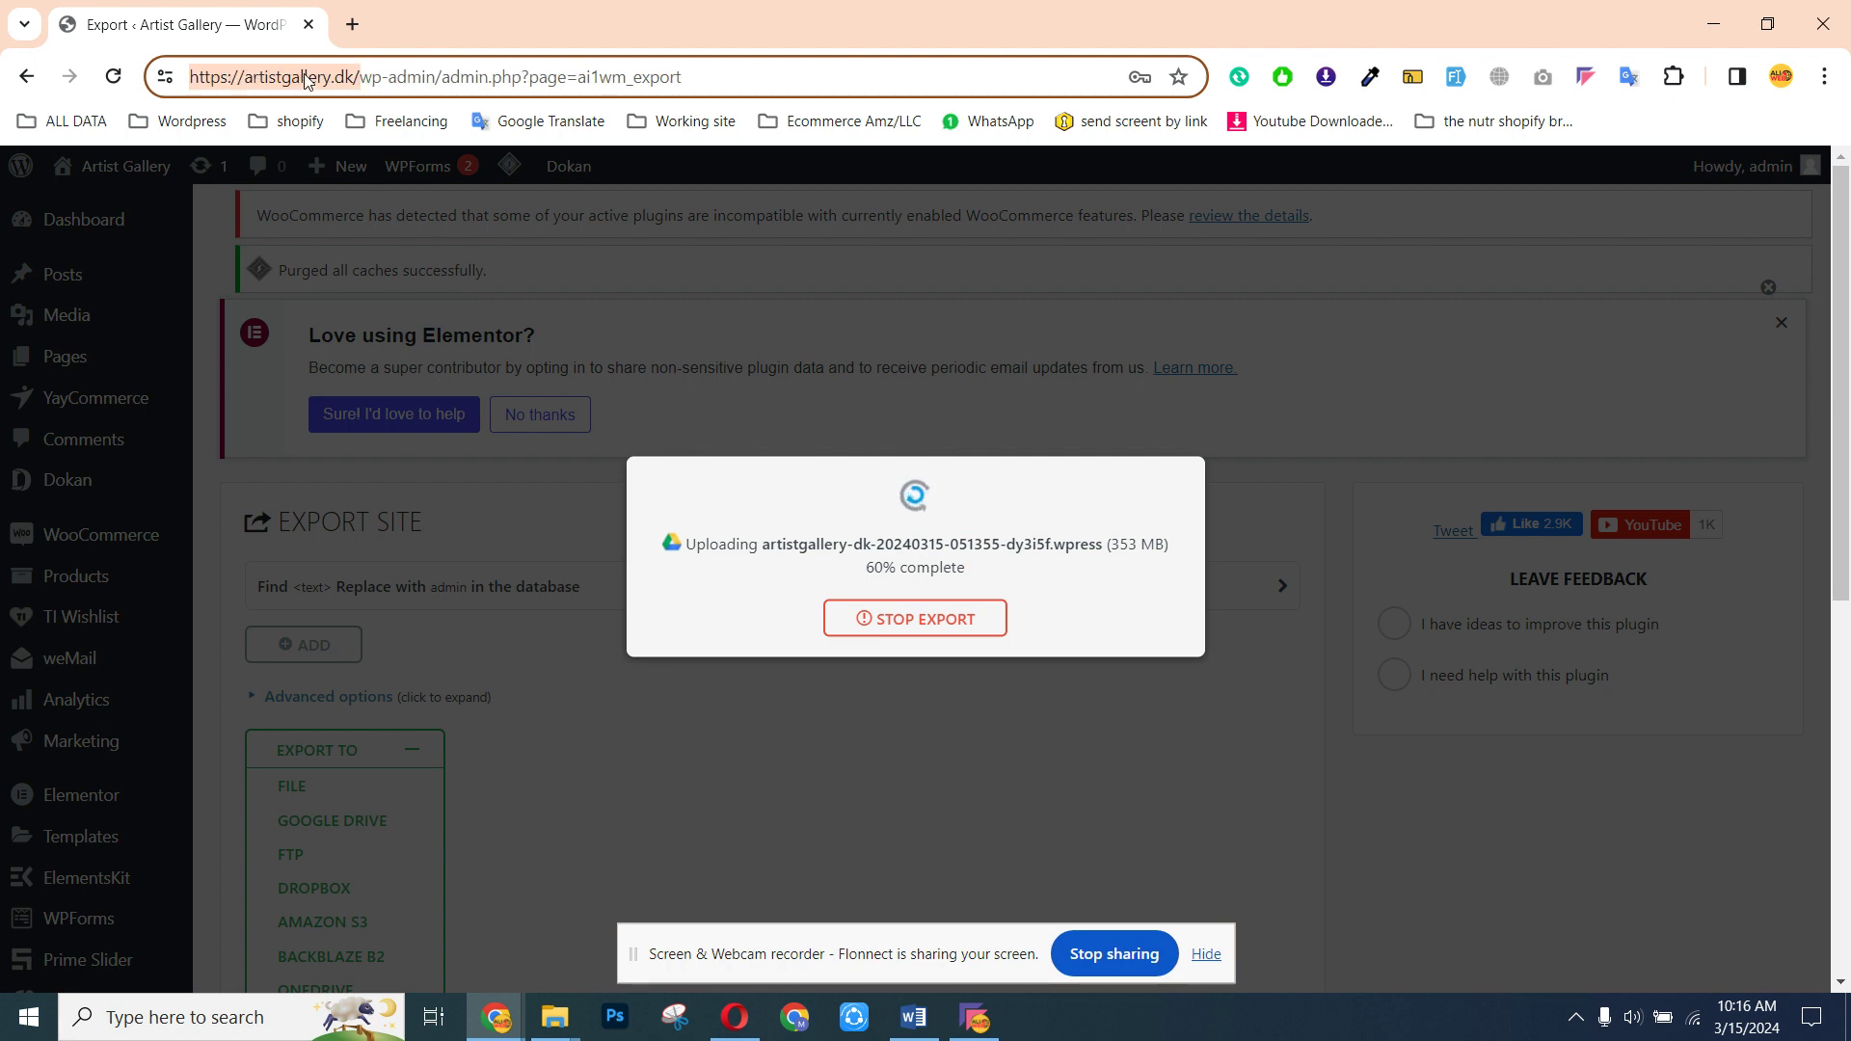
pyautogui.click(352, 22)
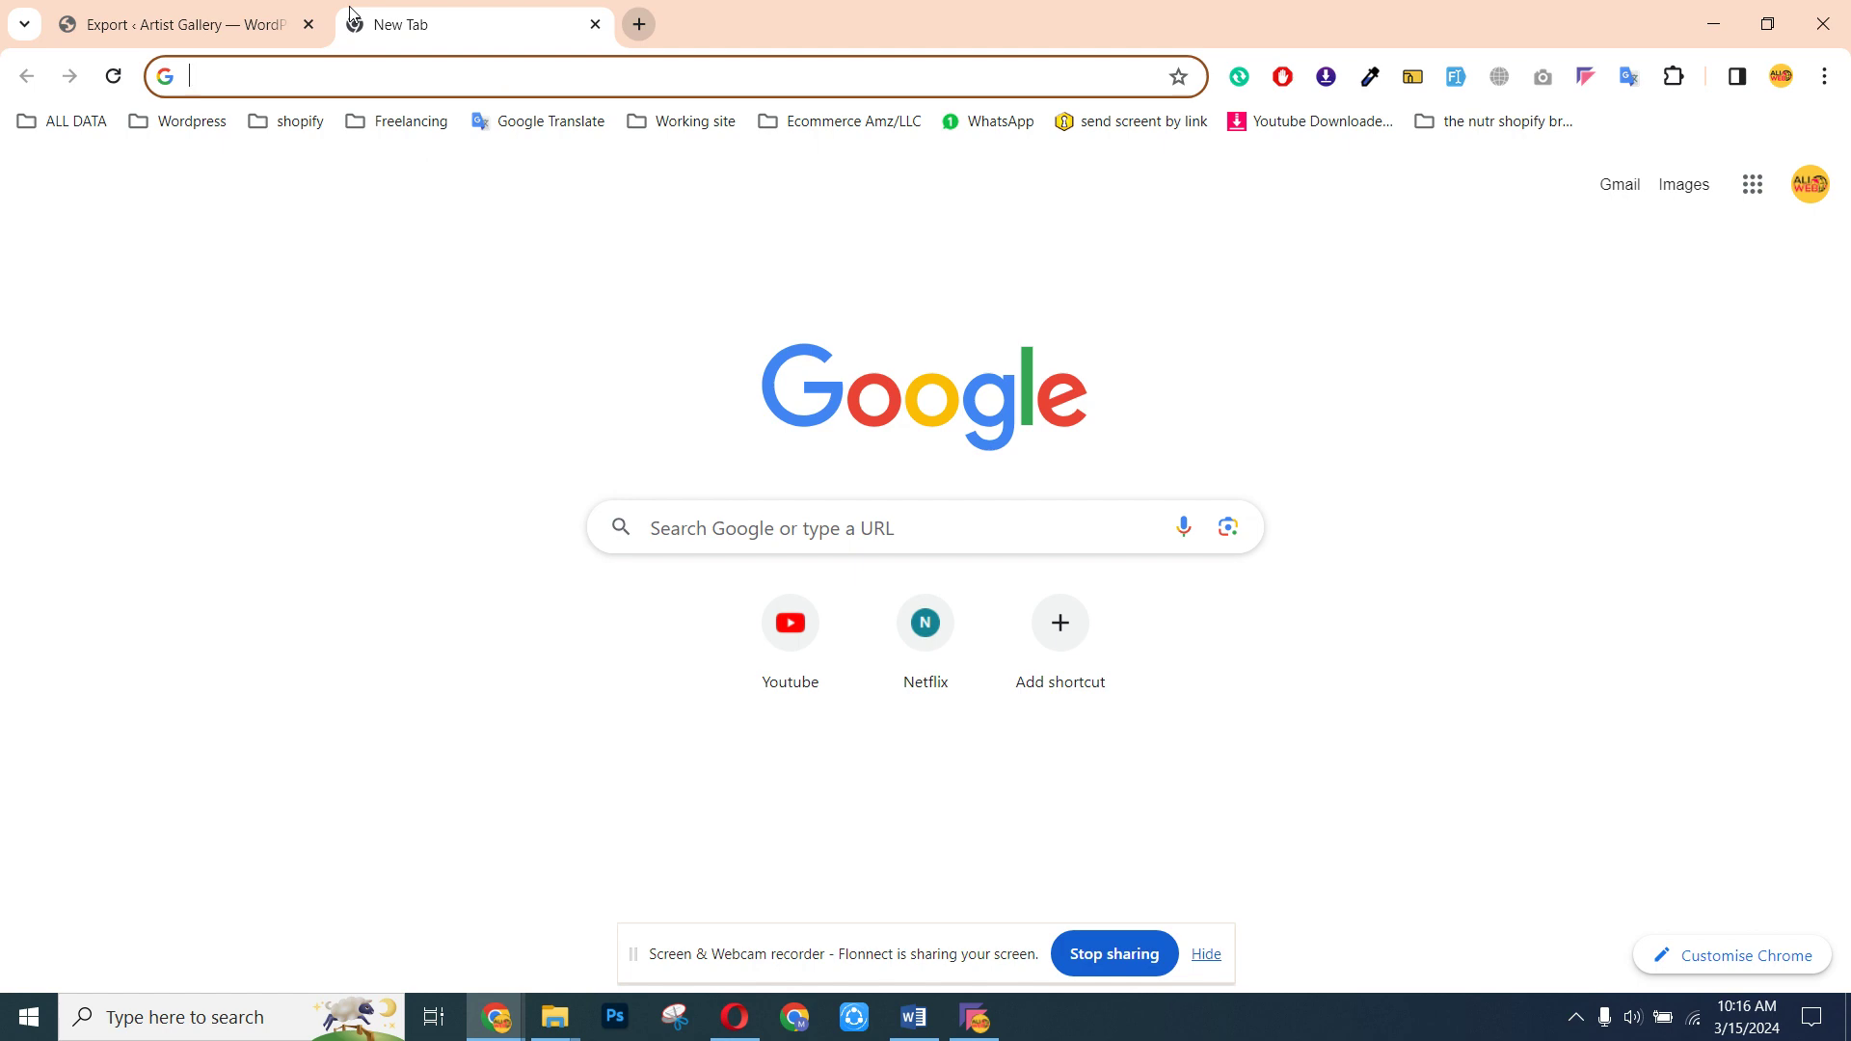
# Load blog.sunny16.com in the new tab after the wp.sunny16.com address fails to load
pyautogui.write('wp')
pyautogui.press('Return')
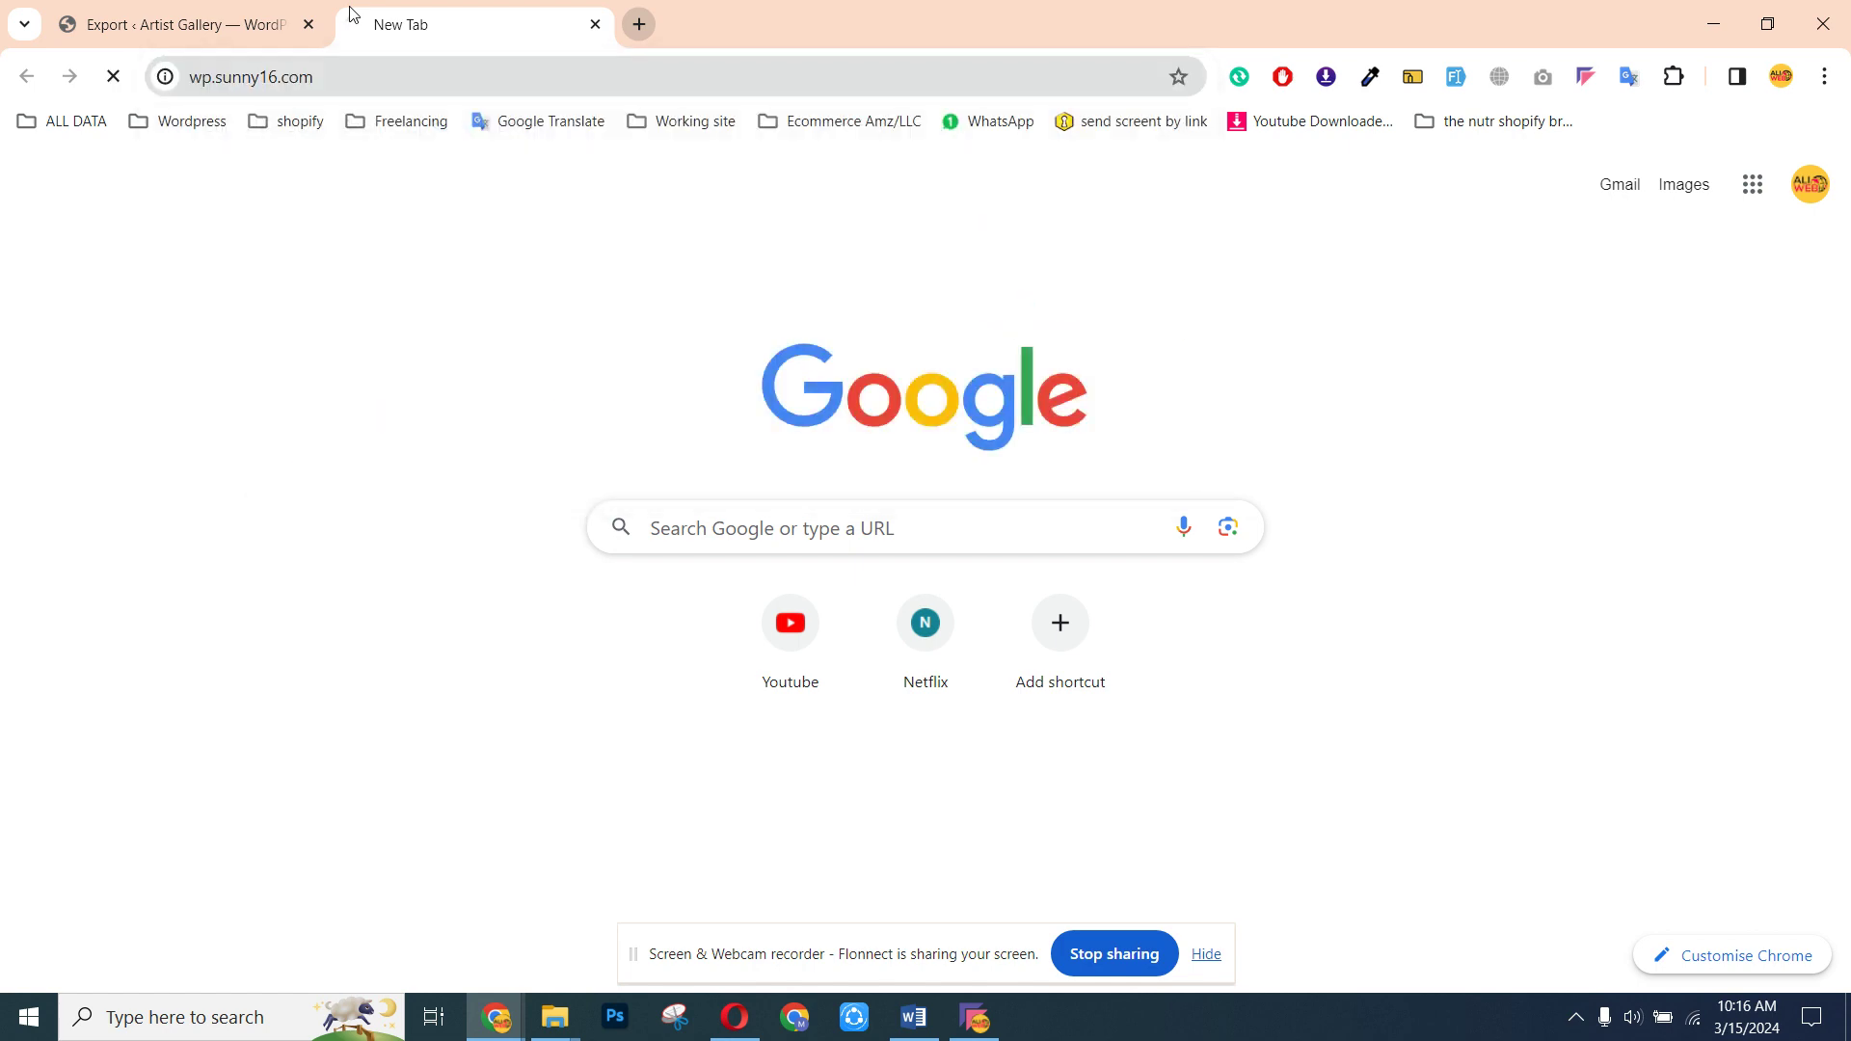
pyautogui.click(369, 65)
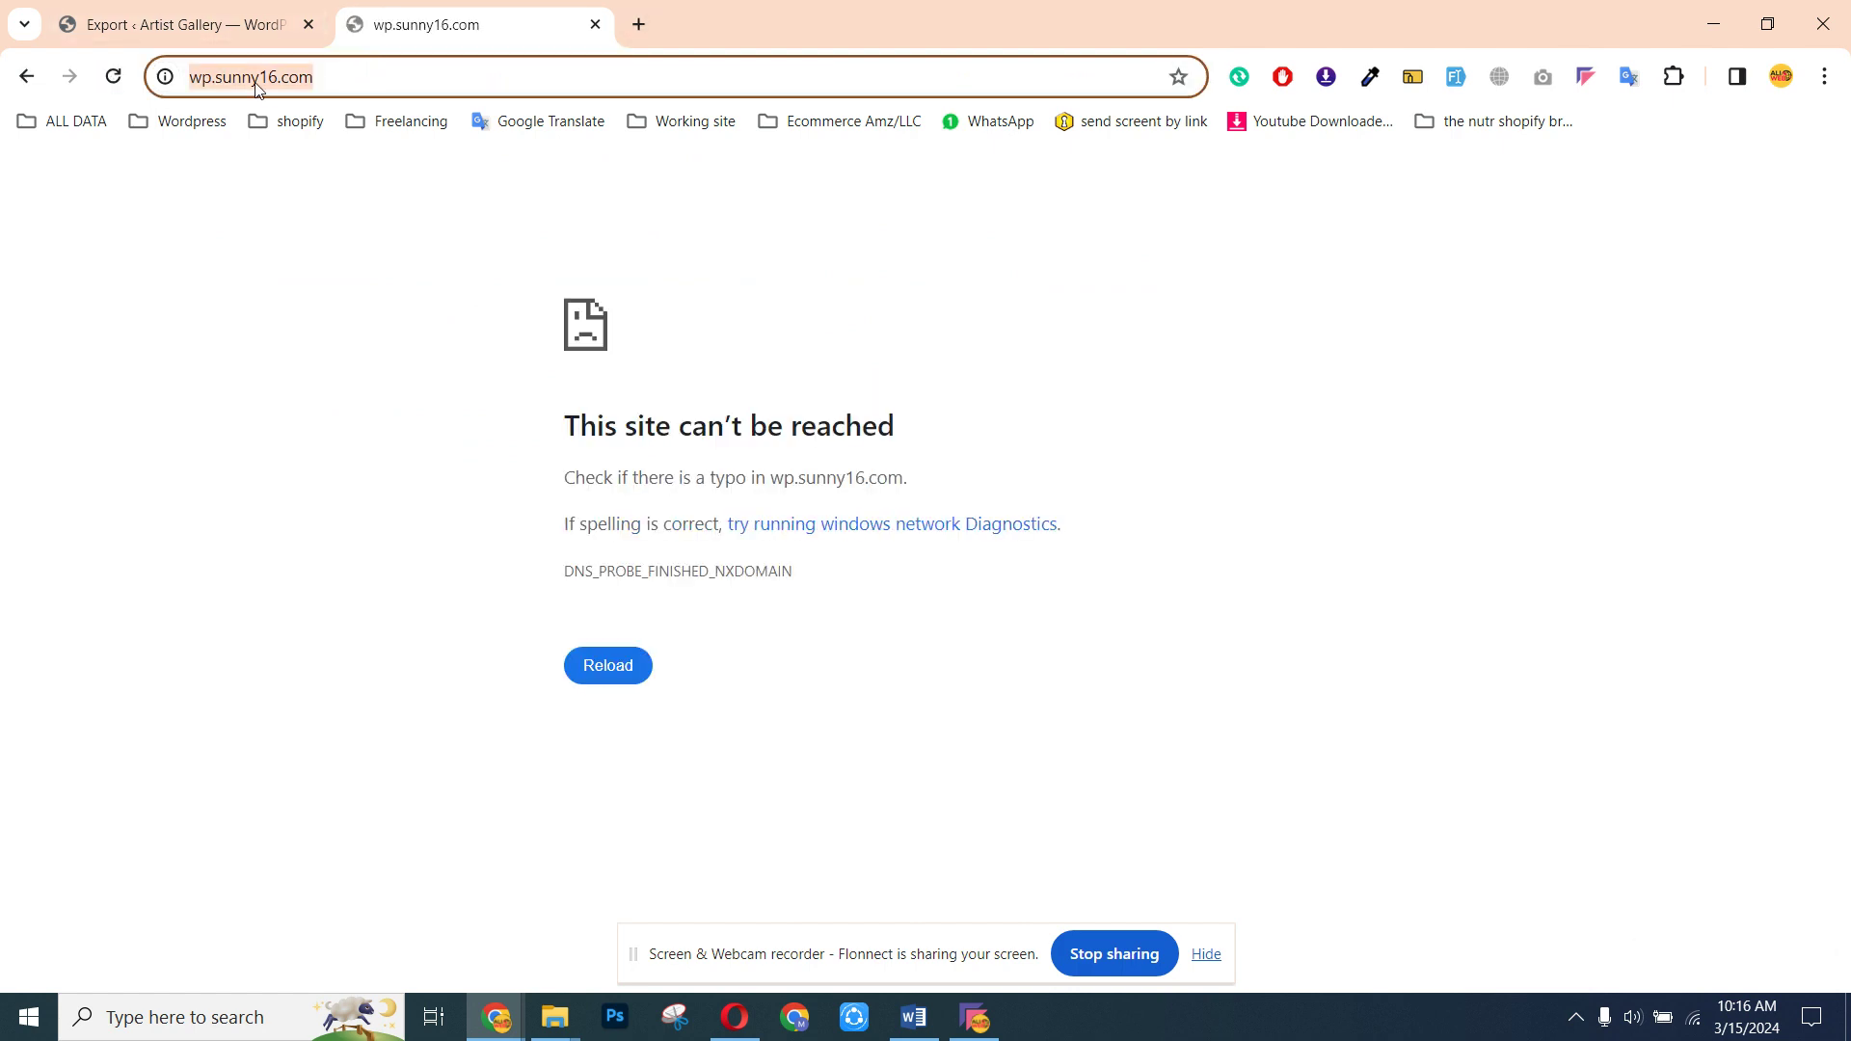
pyautogui.write('bl')
pyautogui.press('Return')
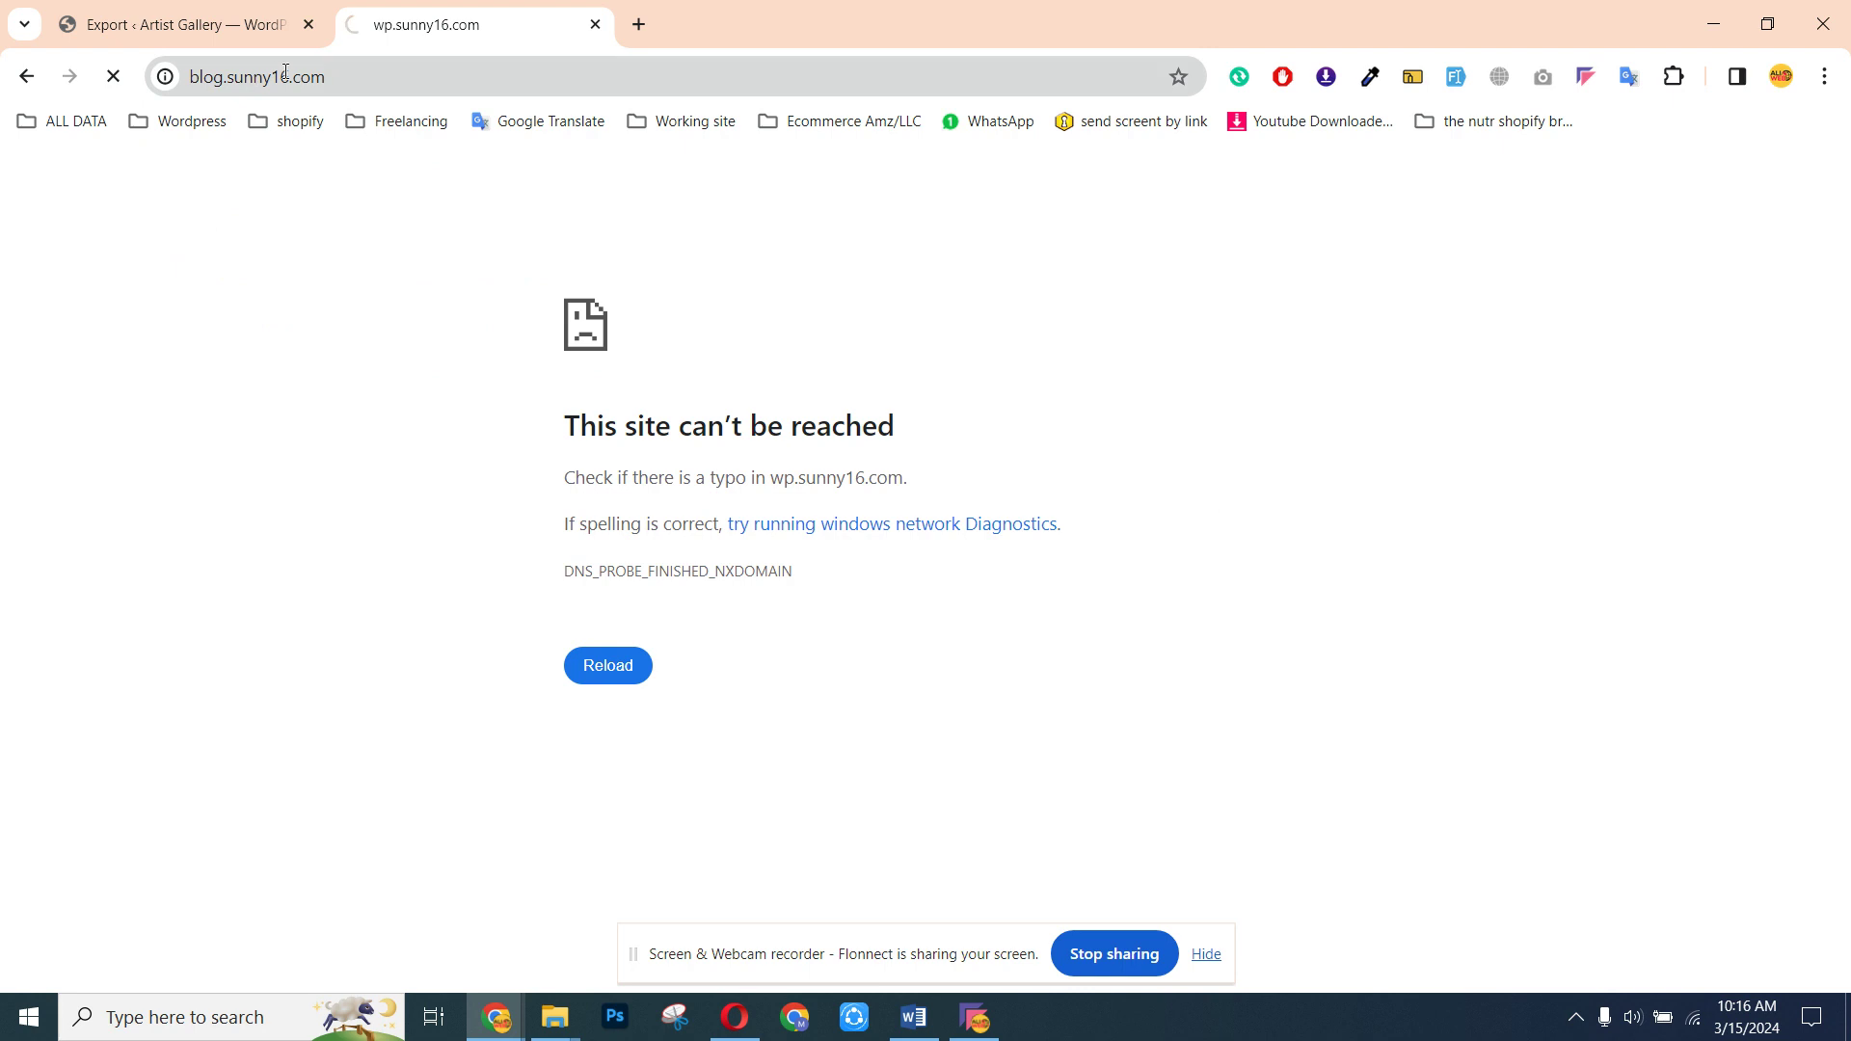
pyautogui.click(280, 68)
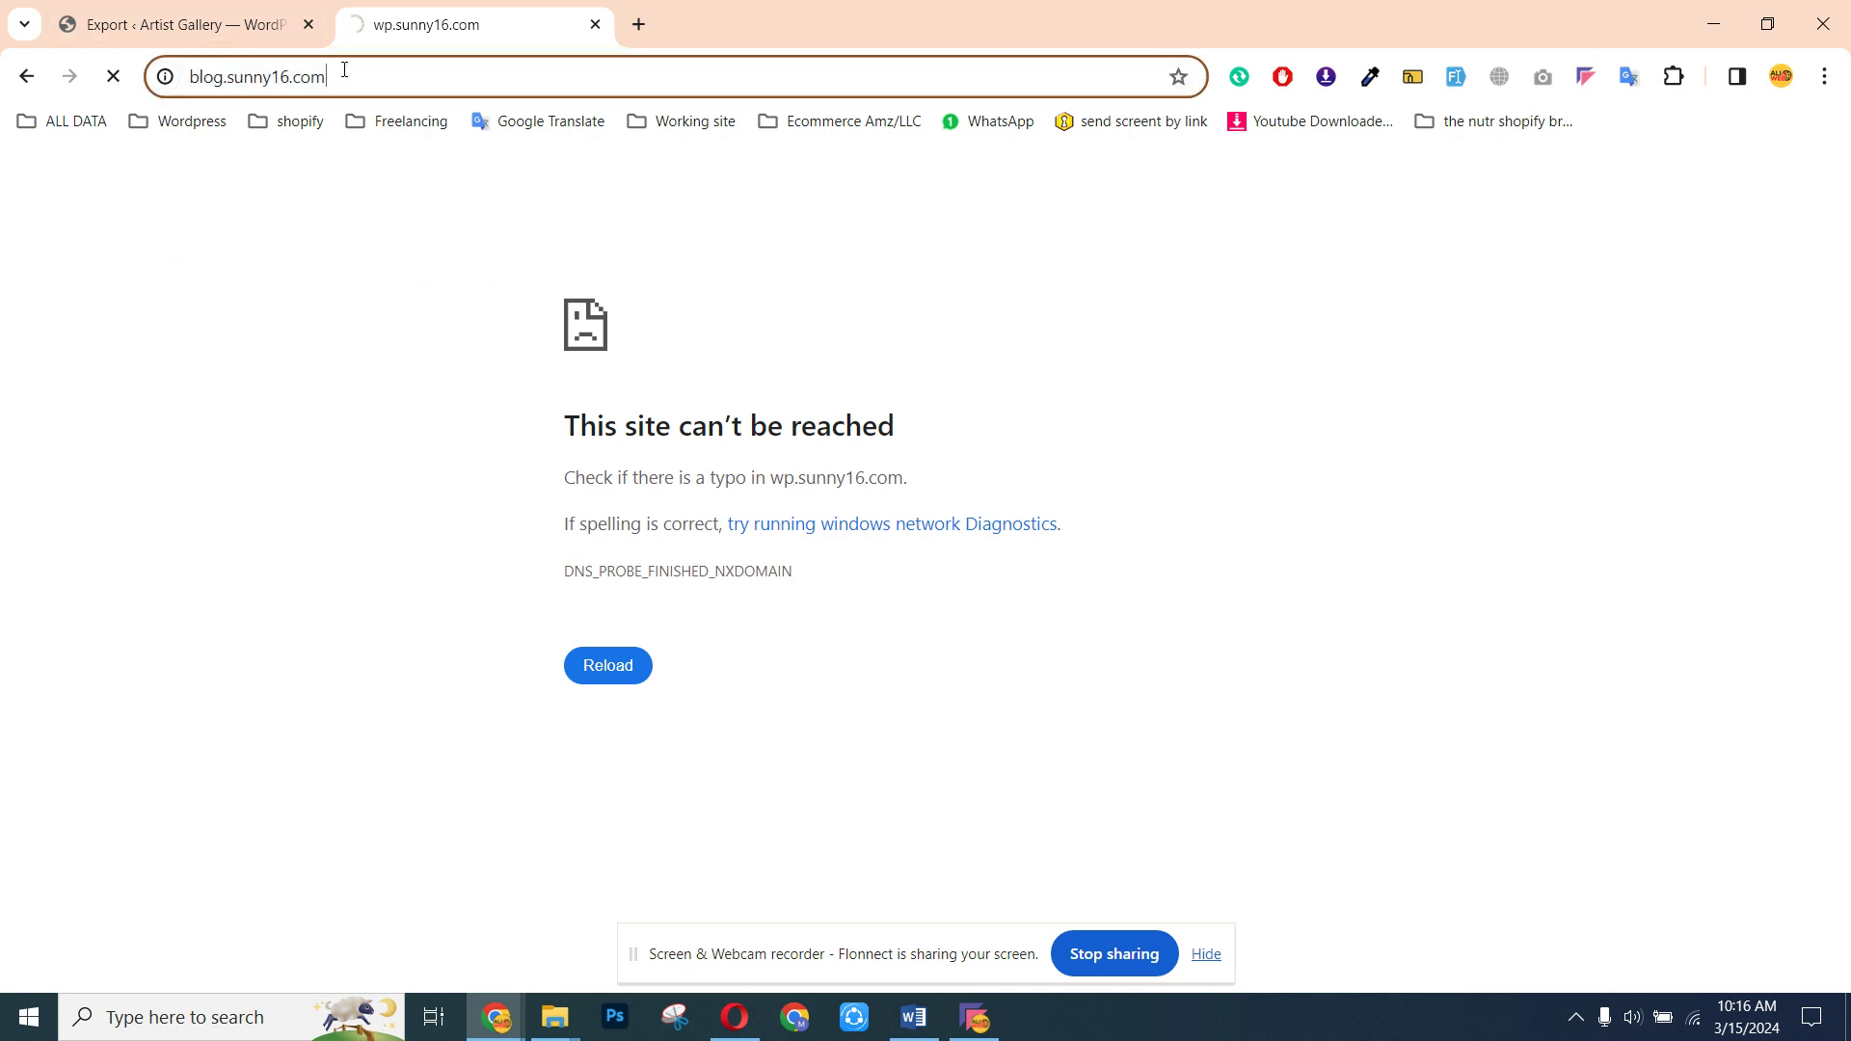
# Check upload progress, append '/' to the blog.sunny16.com address, and return to the export tab
pyautogui.click(186, 21)
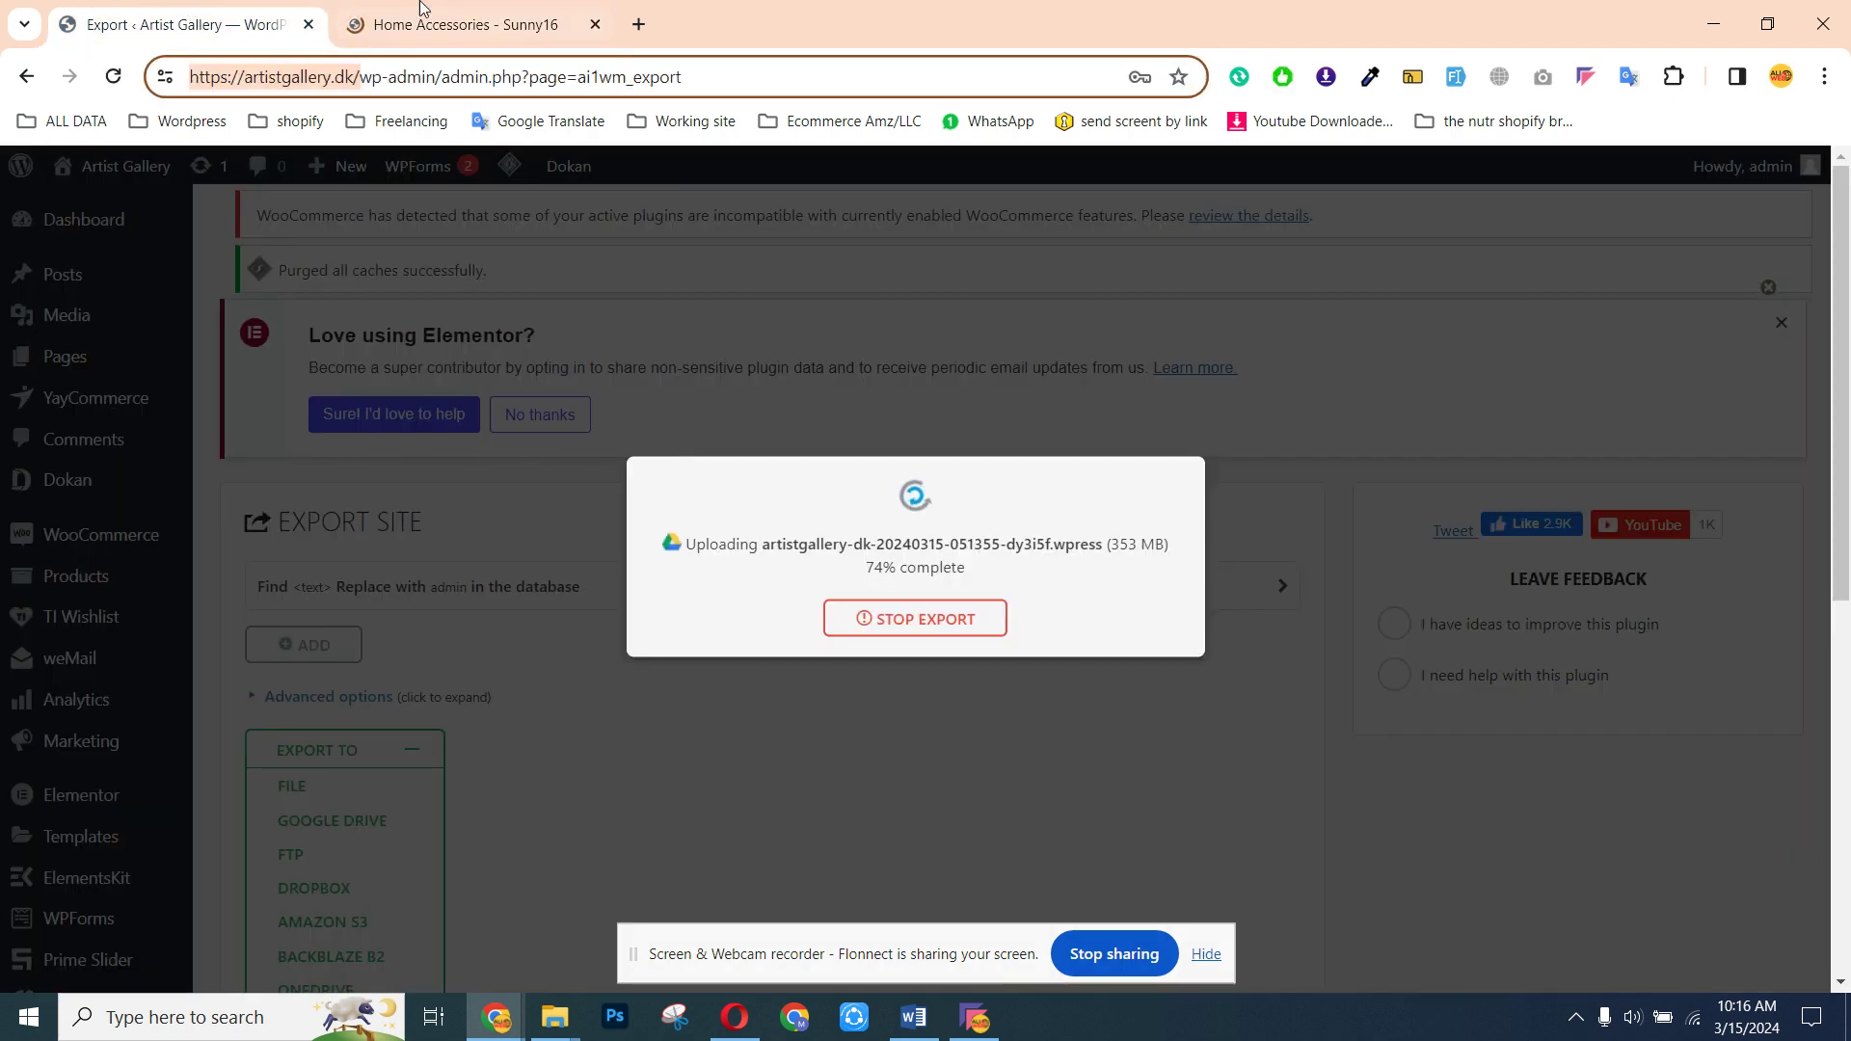
pyautogui.click(450, 23)
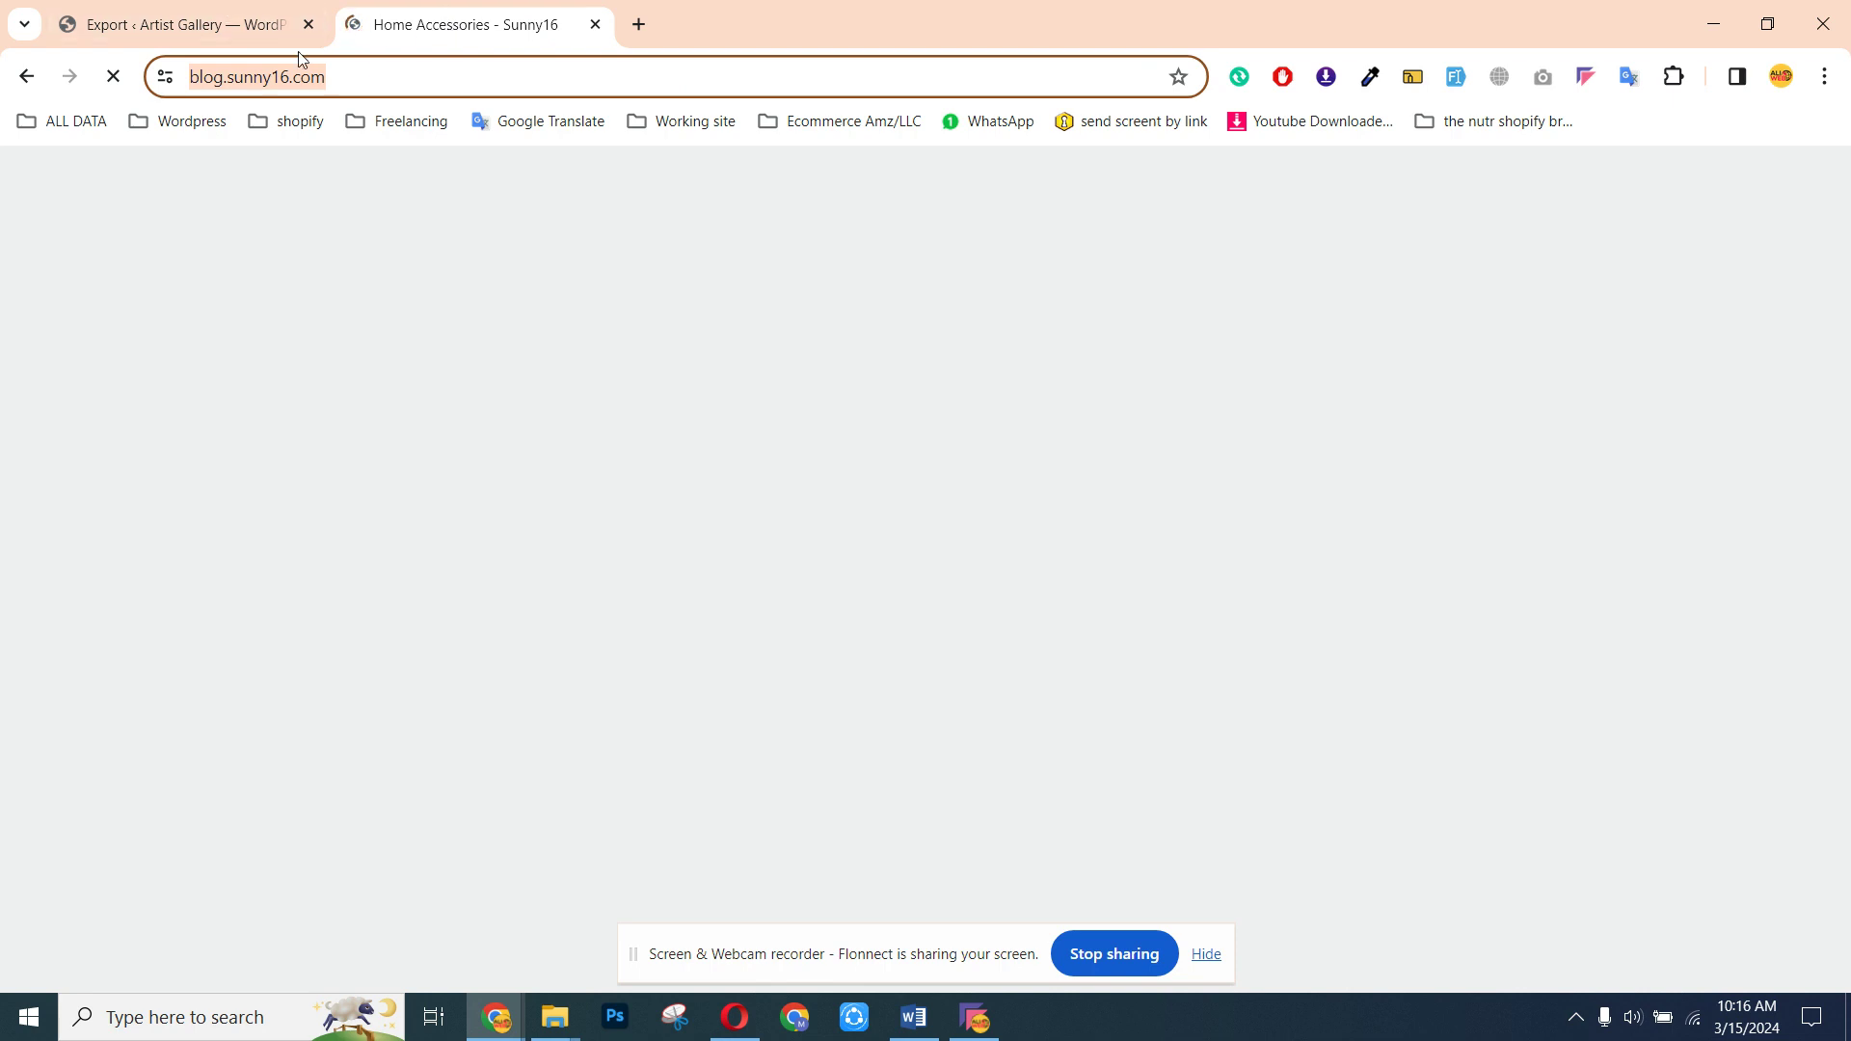
pyautogui.click(373, 77)
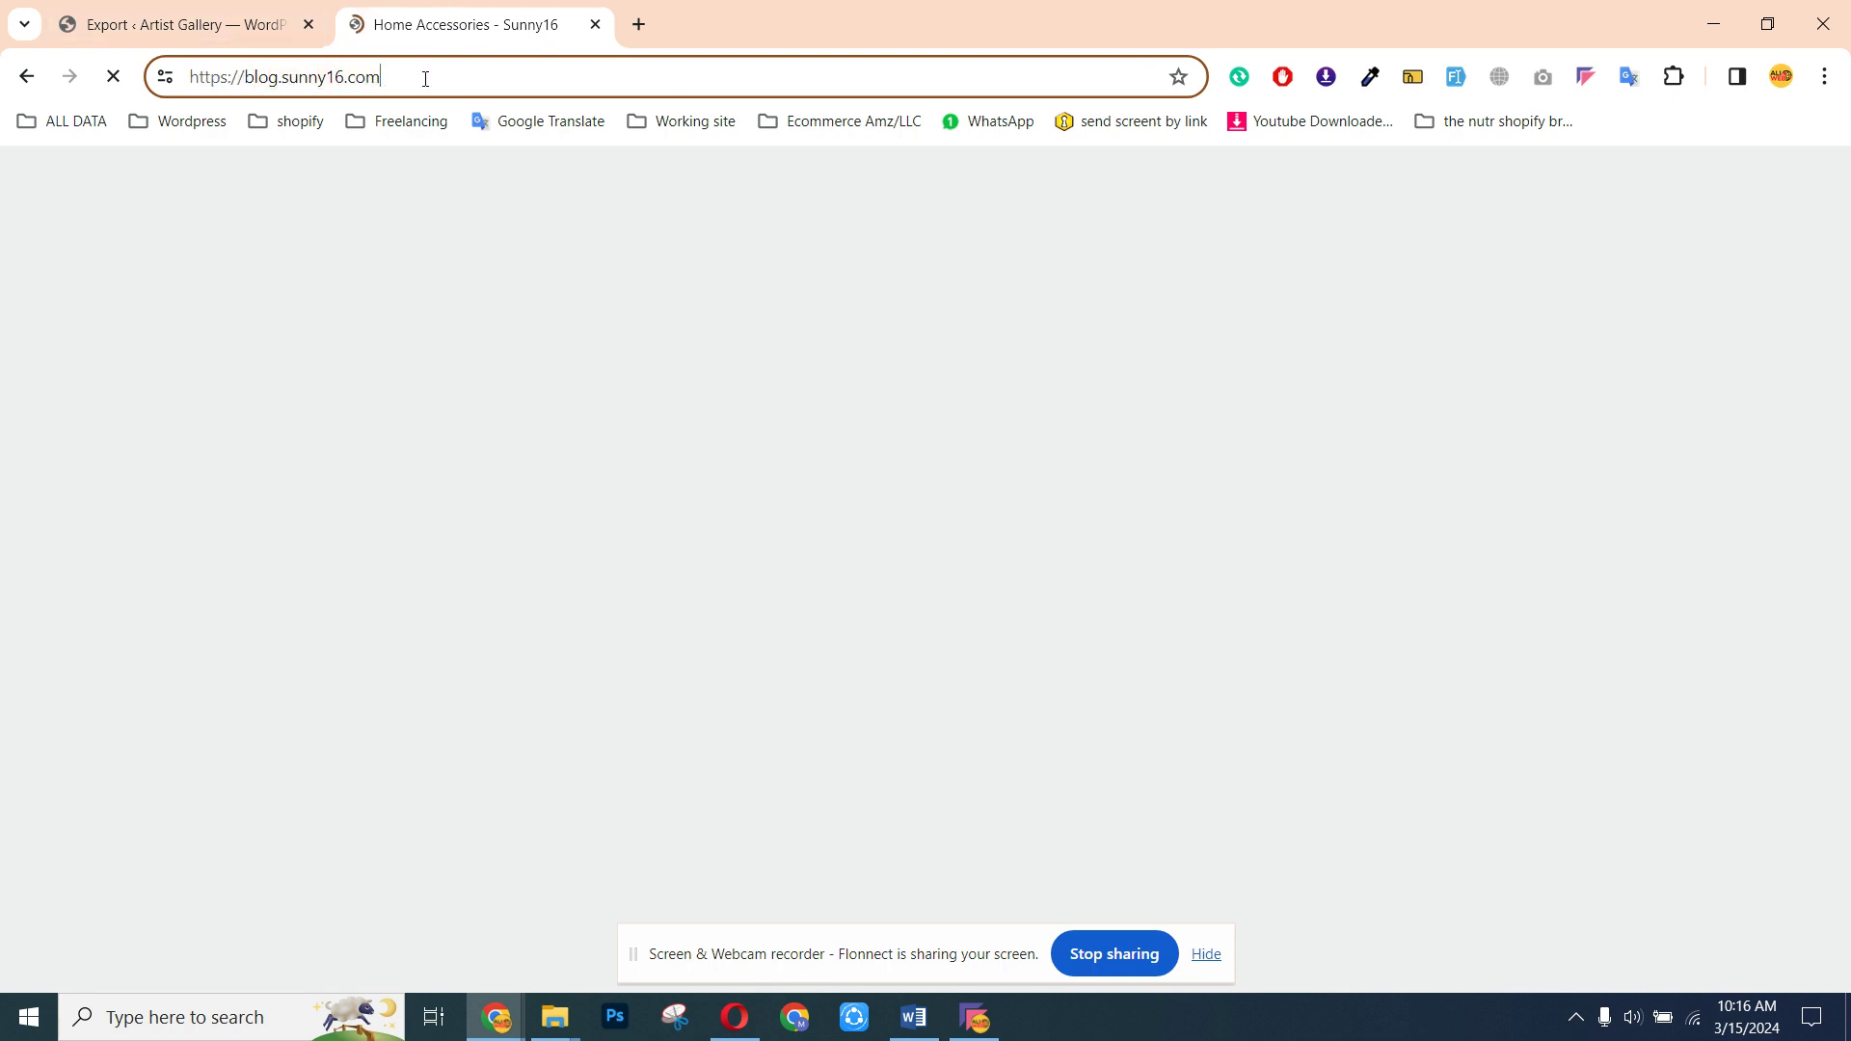
pyautogui.write('/wp-admin')
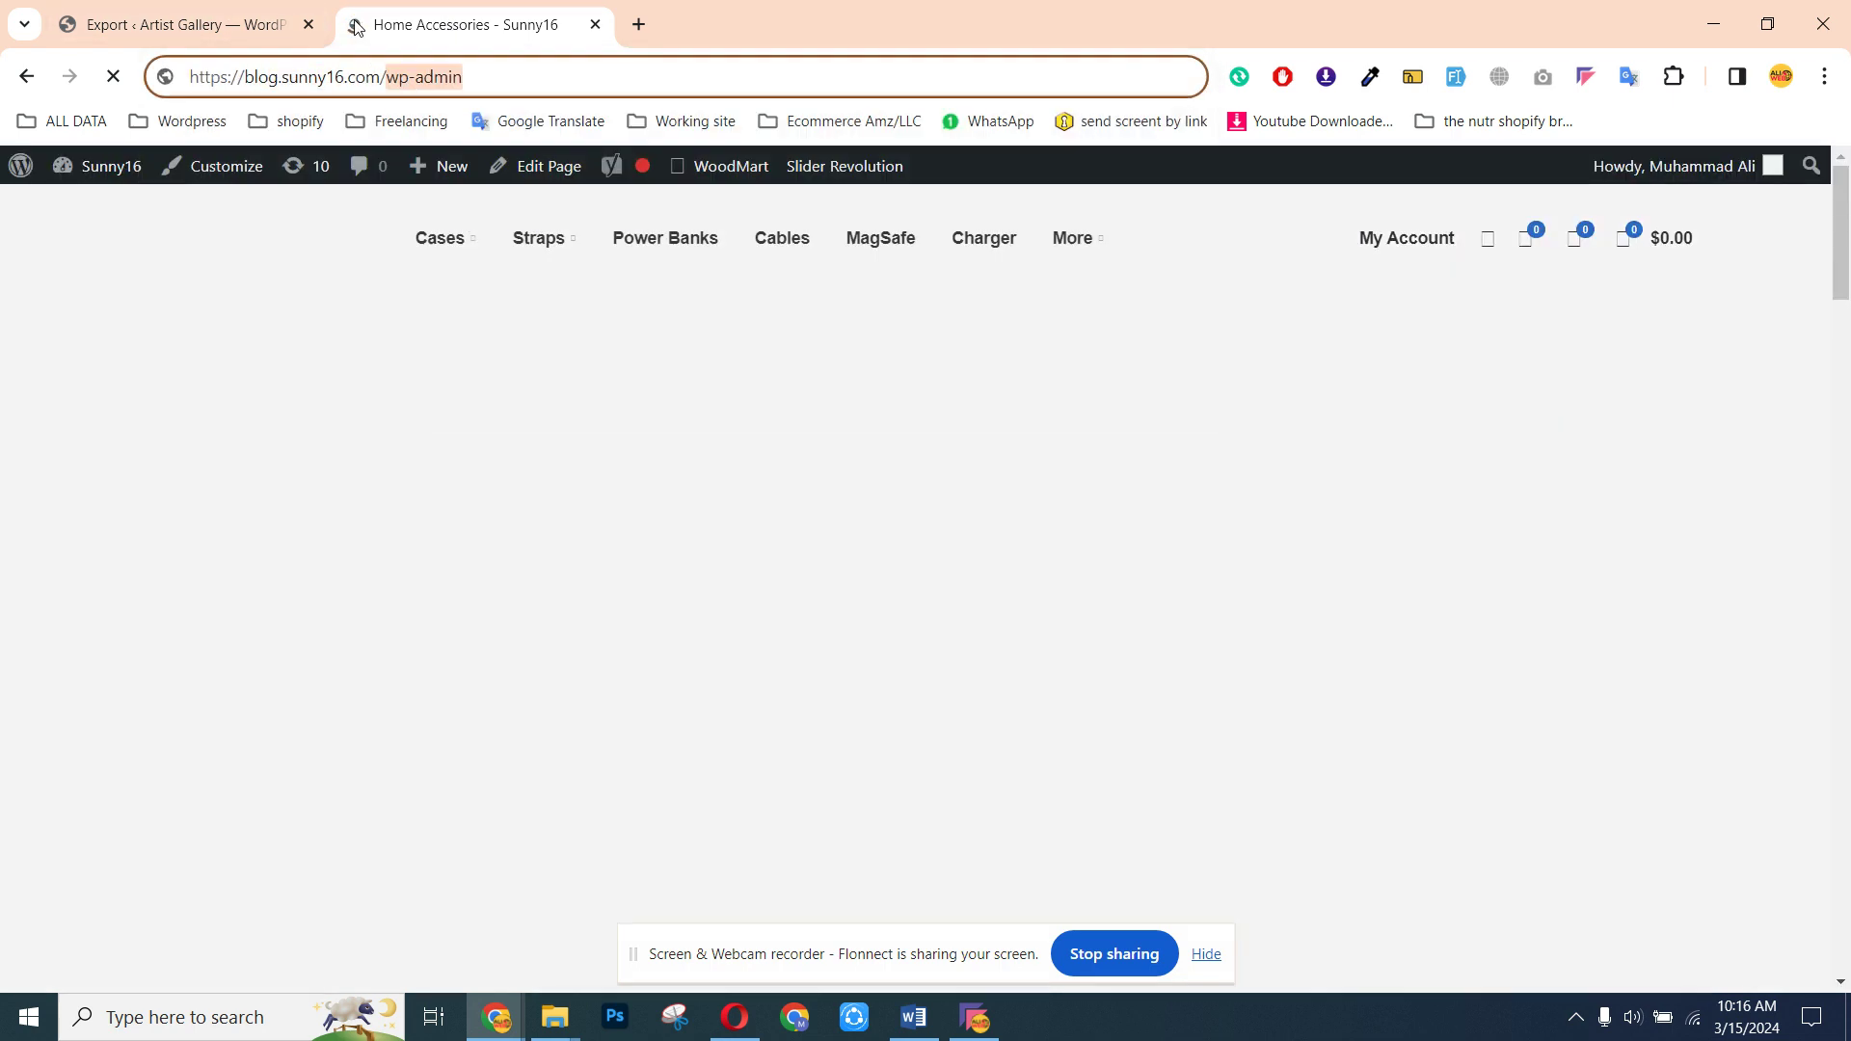
pyautogui.click(144, 26)
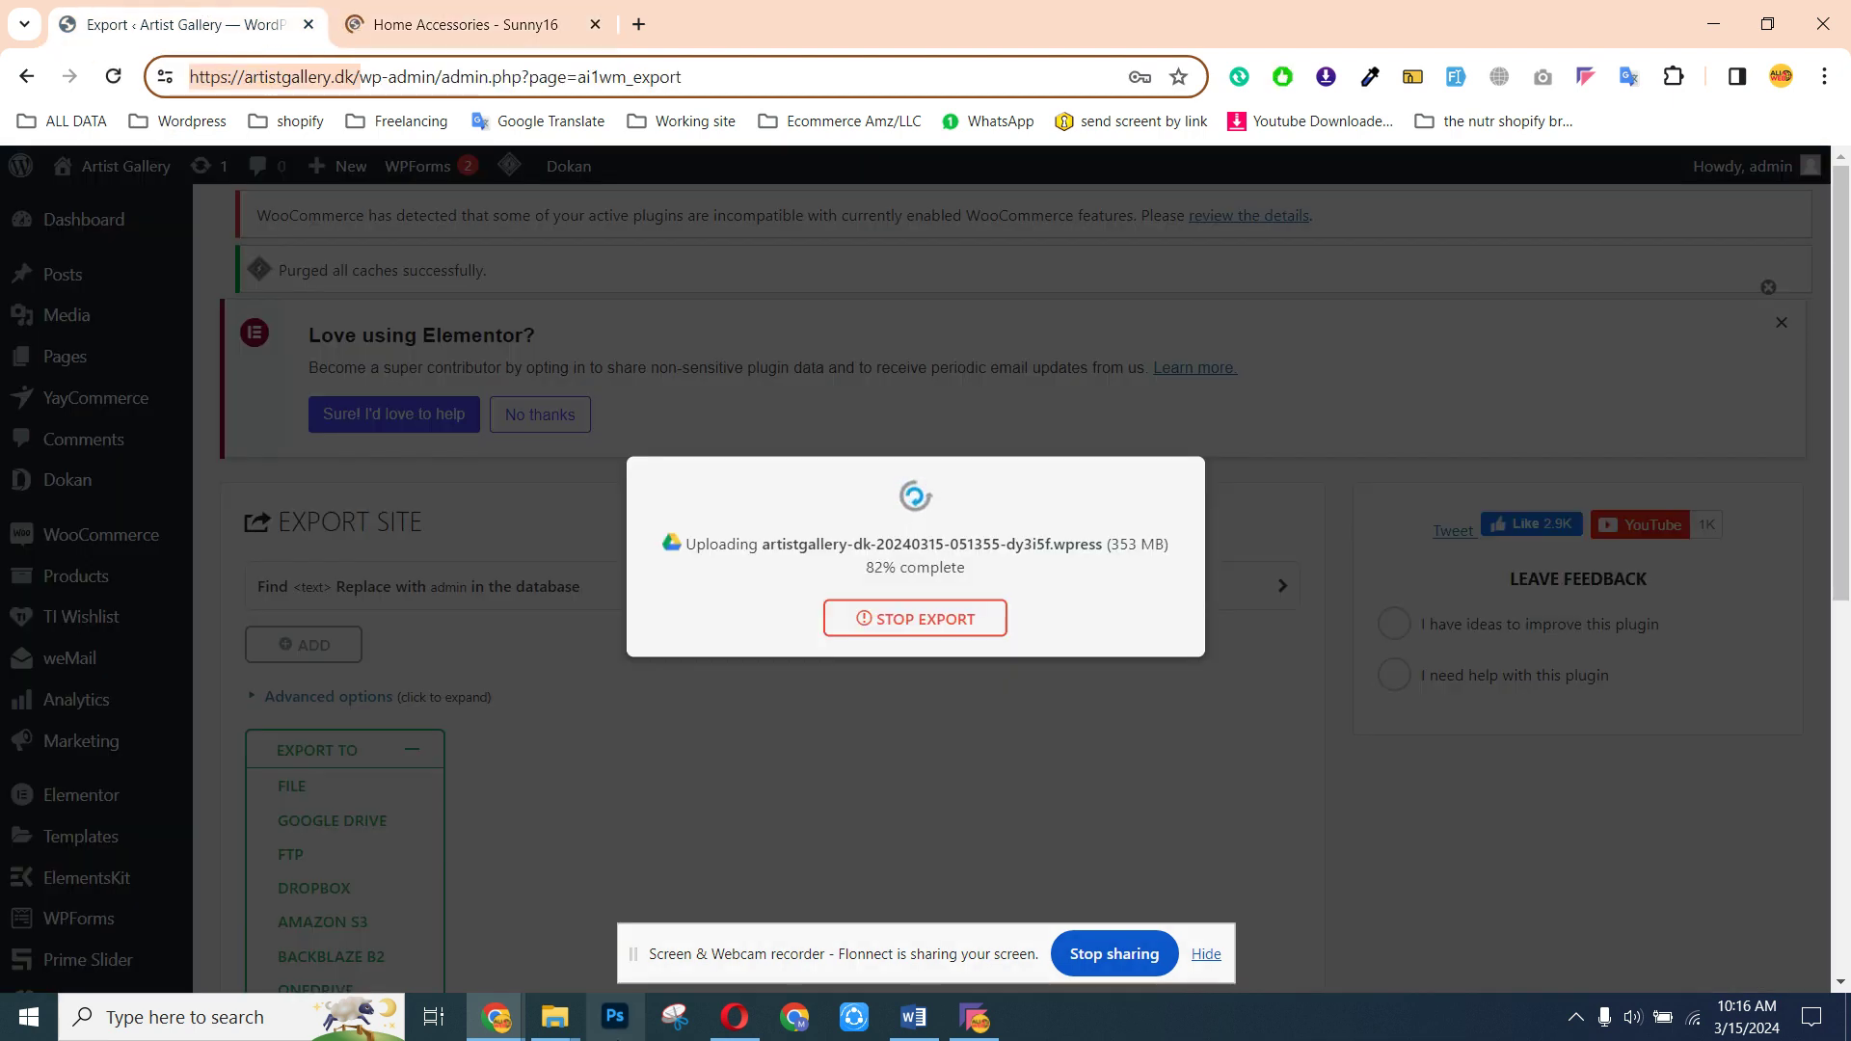
# Watch the 353 MB archive's upload percentage reach 100%, then close the upload-complete message
pyautogui.click(761, 567)
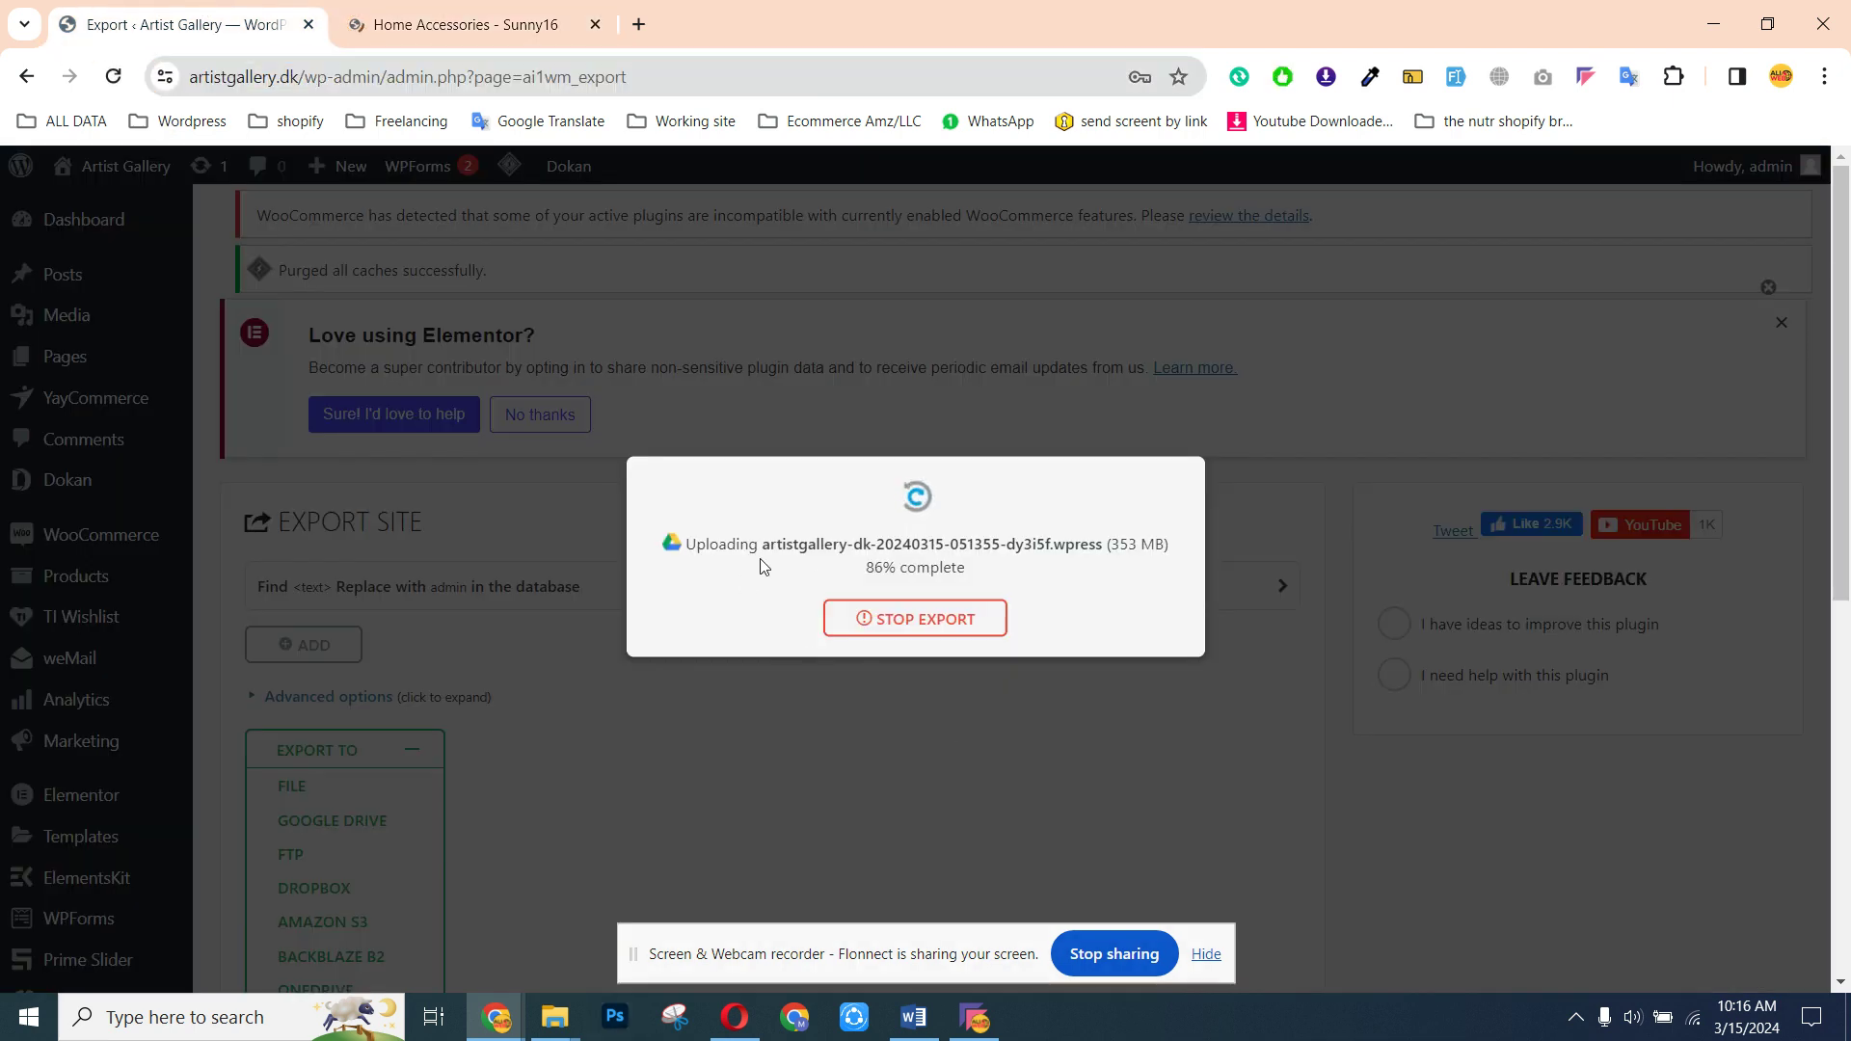
pyautogui.moveTo(869, 570); pyautogui.dragTo(971, 567)
pyautogui.moveTo(1110, 545); pyautogui.dragTo(1061, 613)
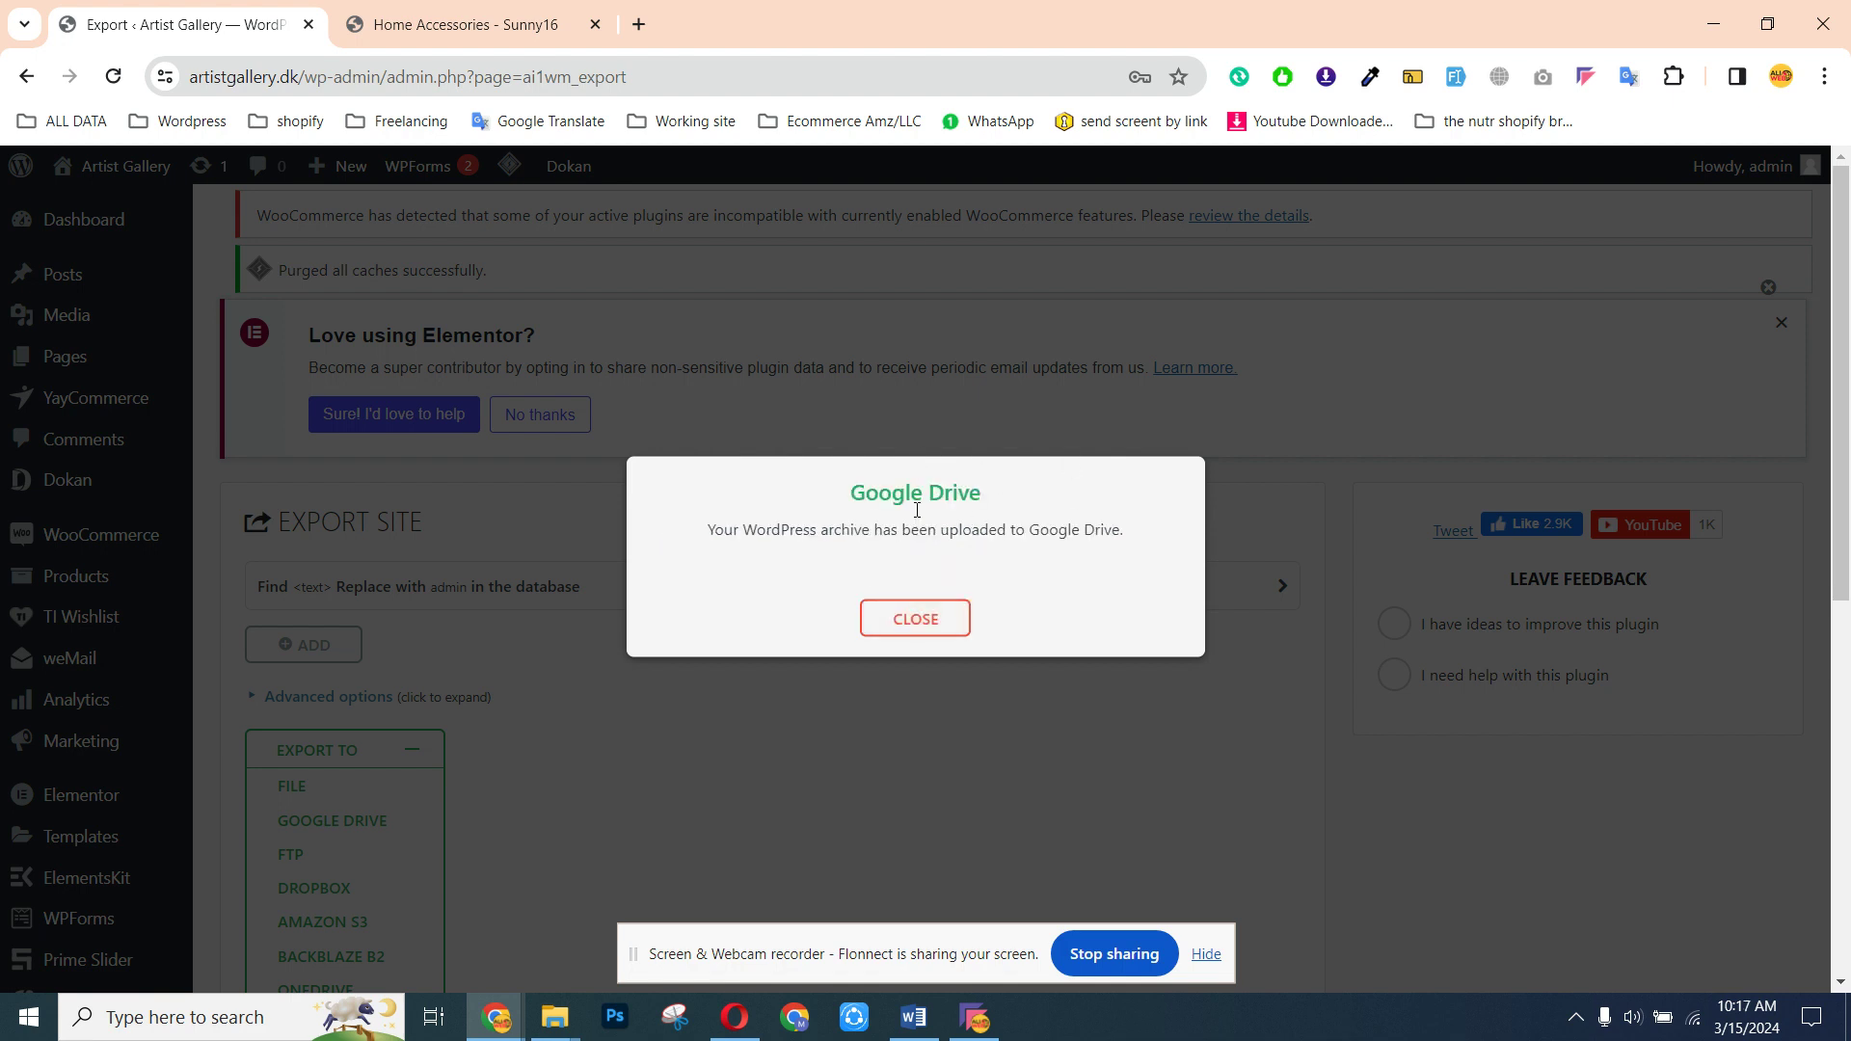
pyautogui.click(896, 622)
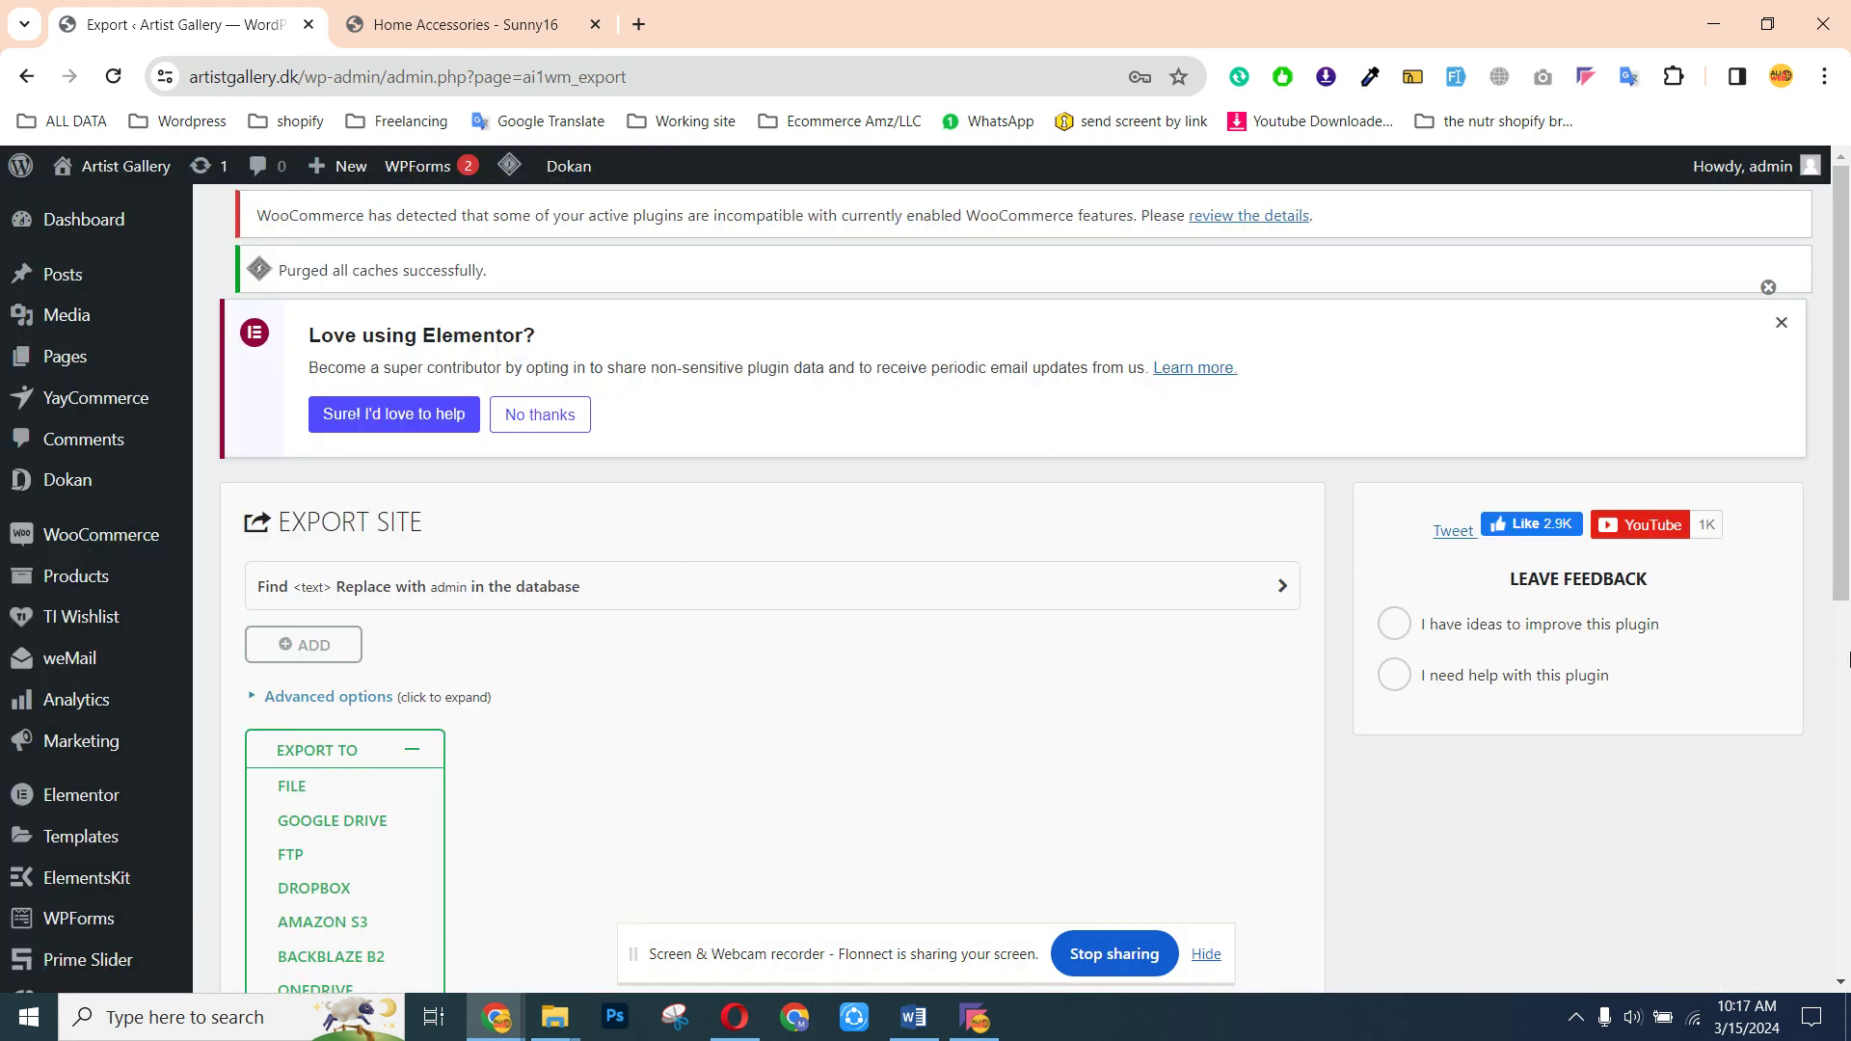
pyautogui.scroll(-6, 1848, 658)
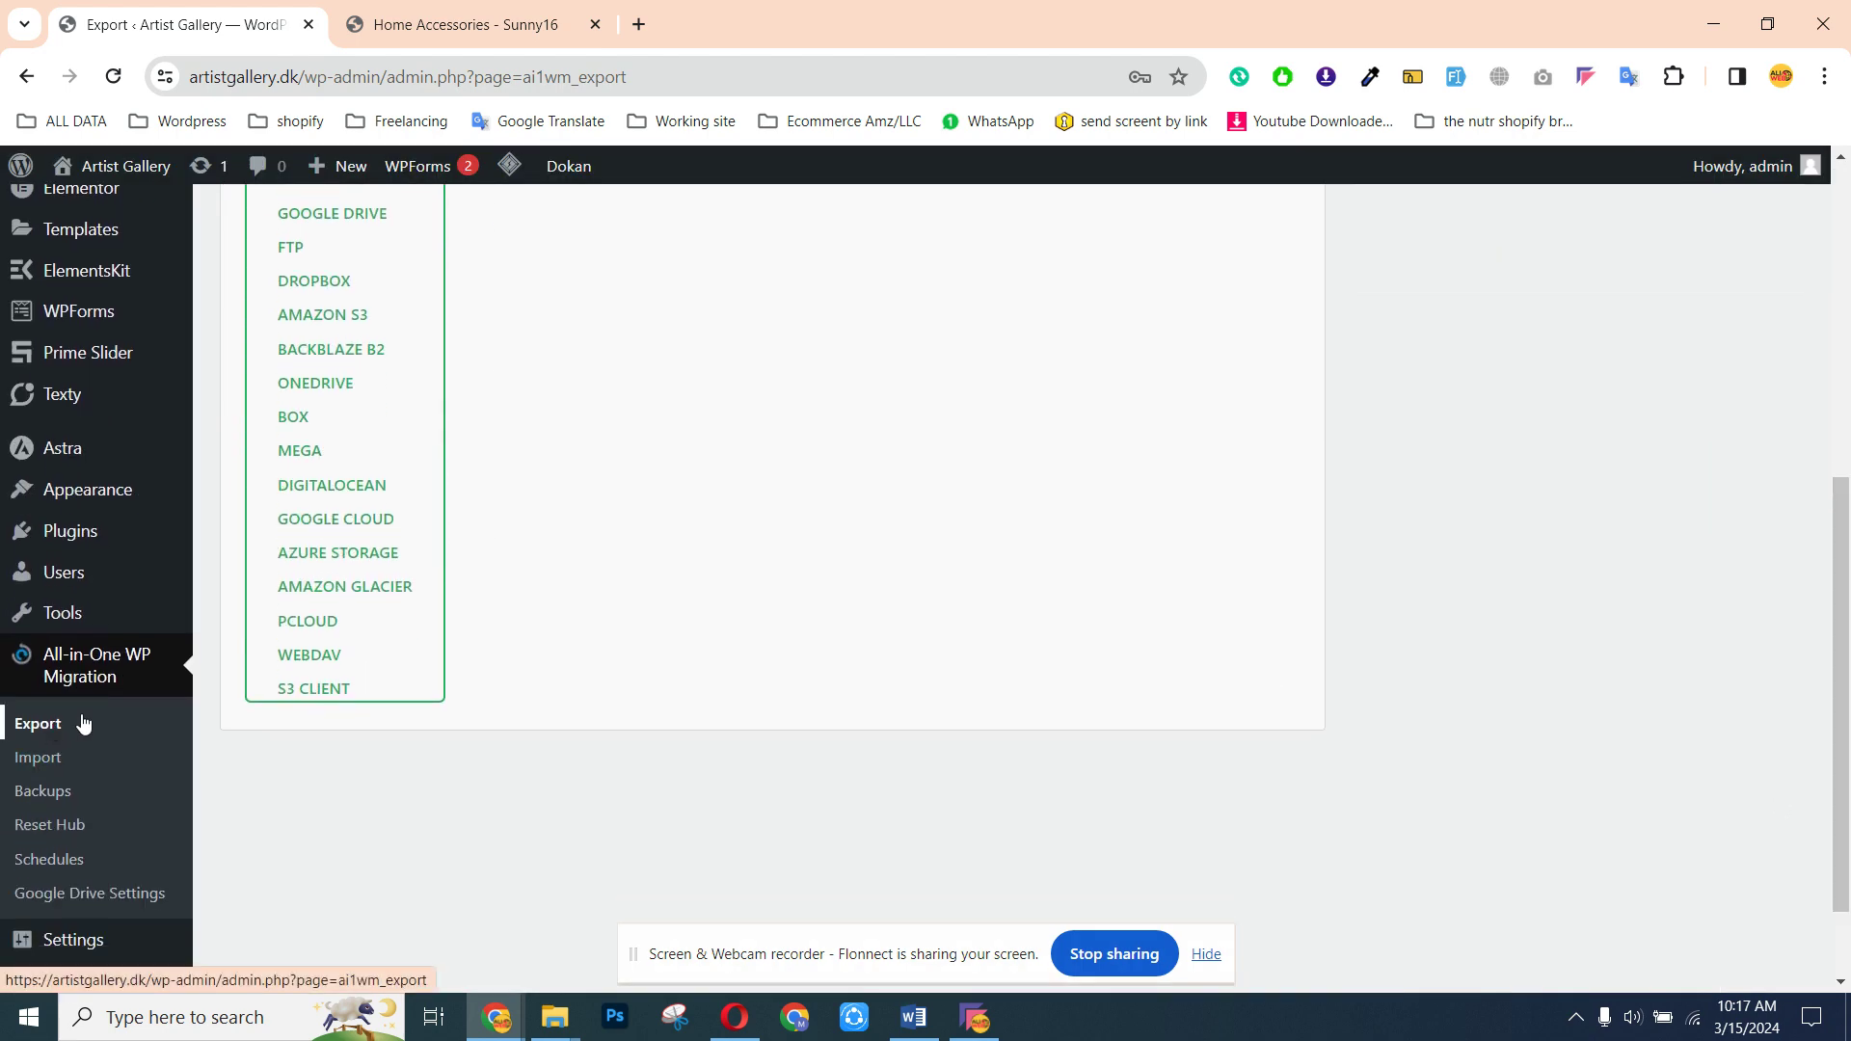
# Go to All-in-One WP Migration's Google Drive Settings page and scroll through its options
pyautogui.scroll(6, 1848, 517)
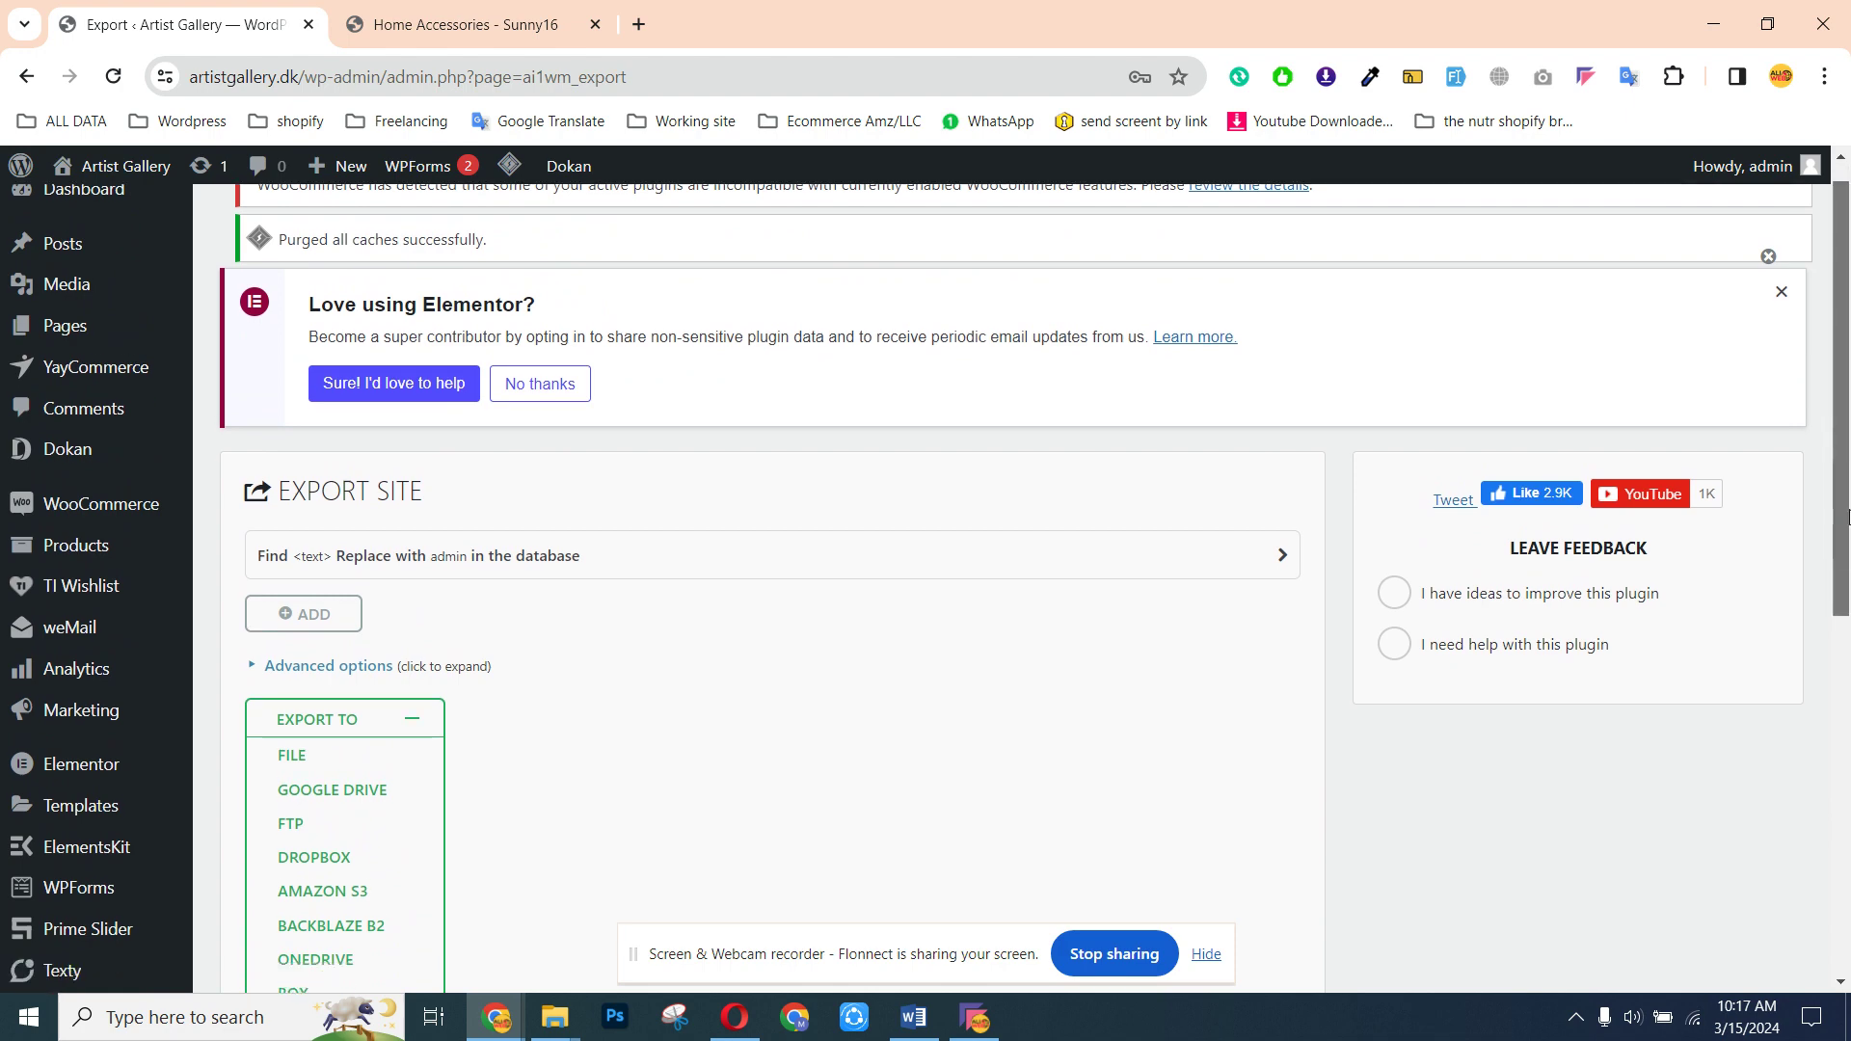
pyautogui.scroll(-7, 1848, 518)
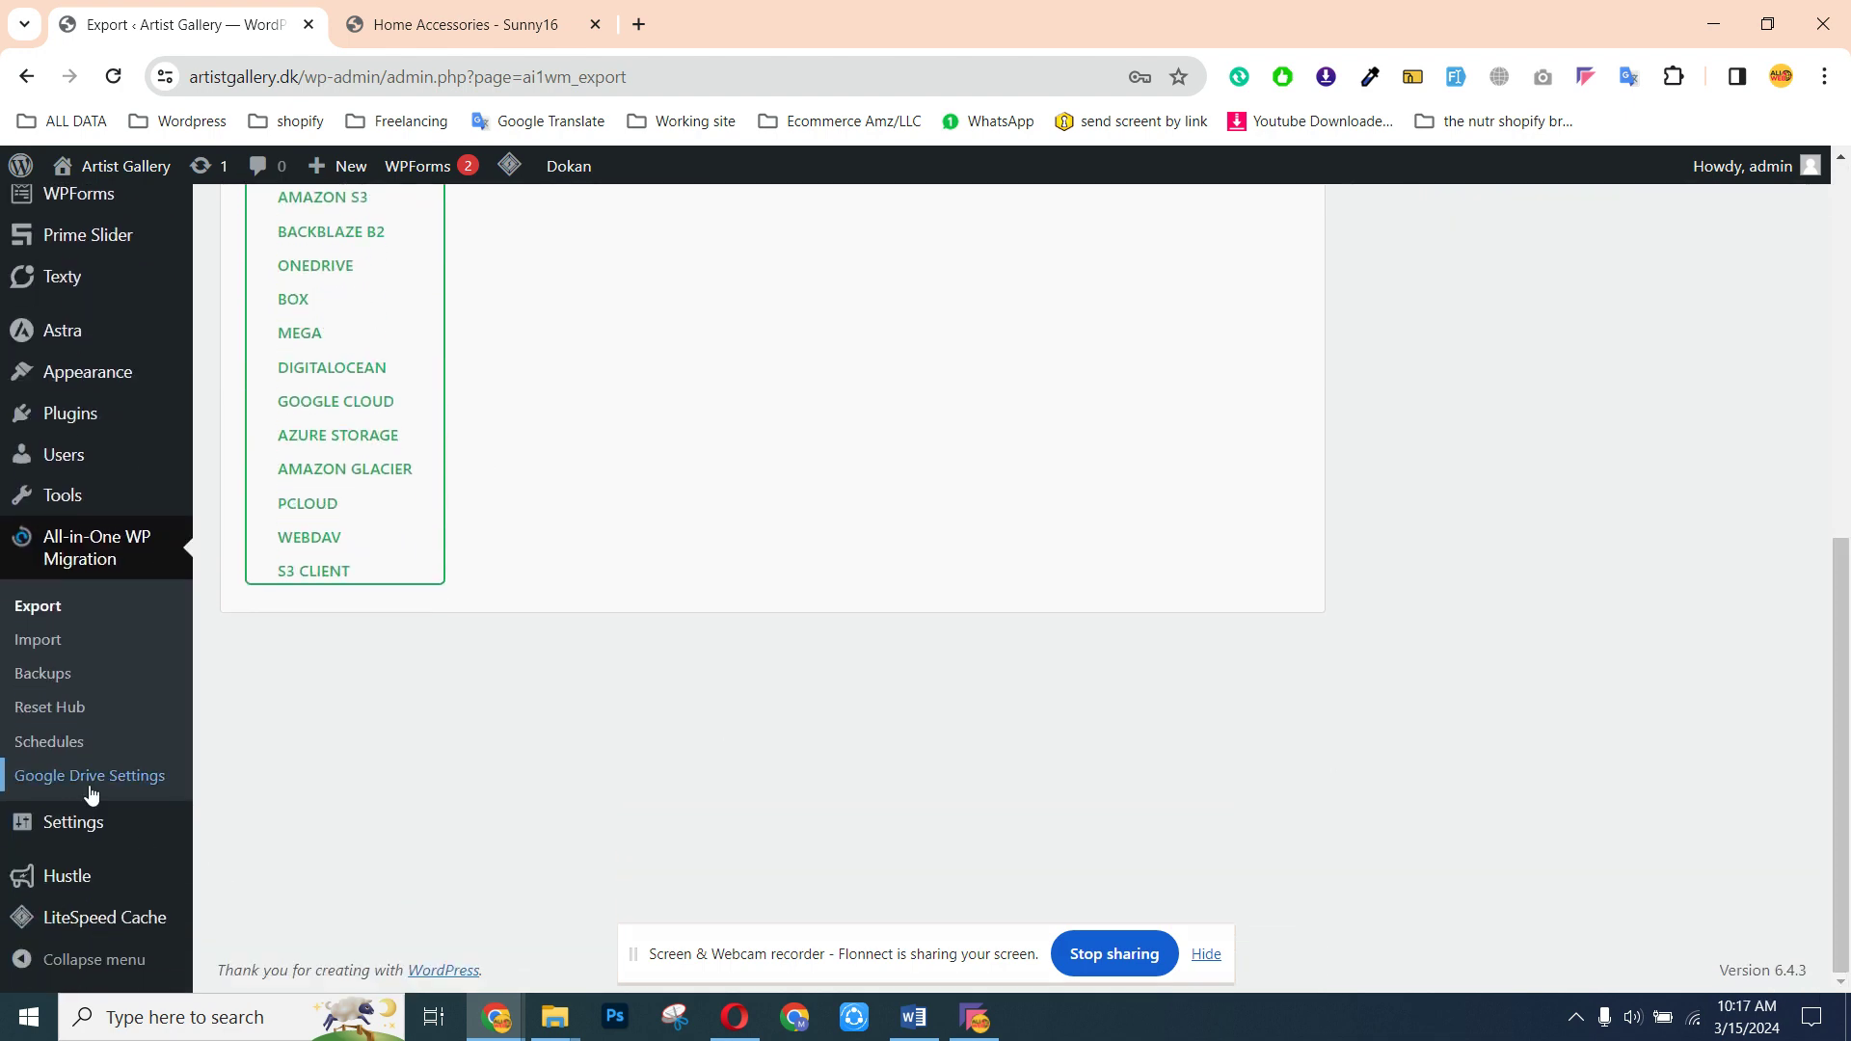
pyautogui.click(91, 783)
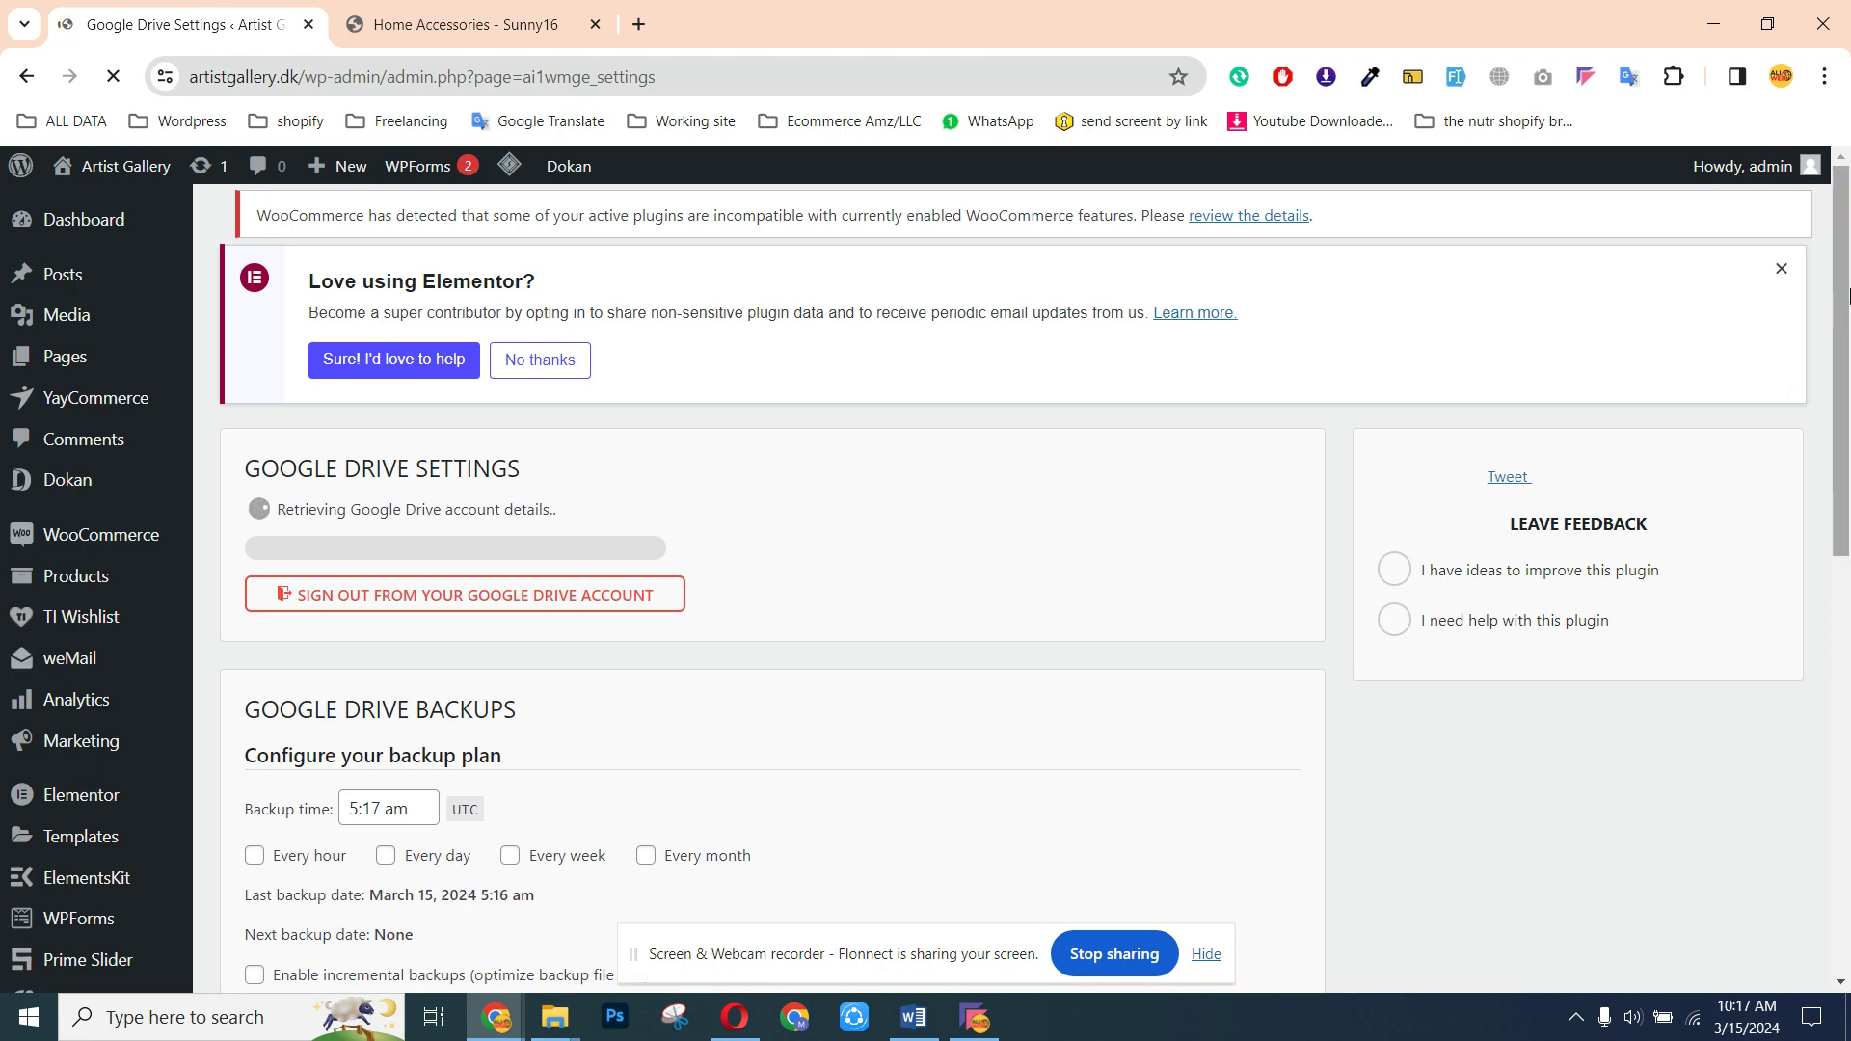
pyautogui.scroll(-6, 1848, 590)
pyautogui.scroll(-4, 1848, 590)
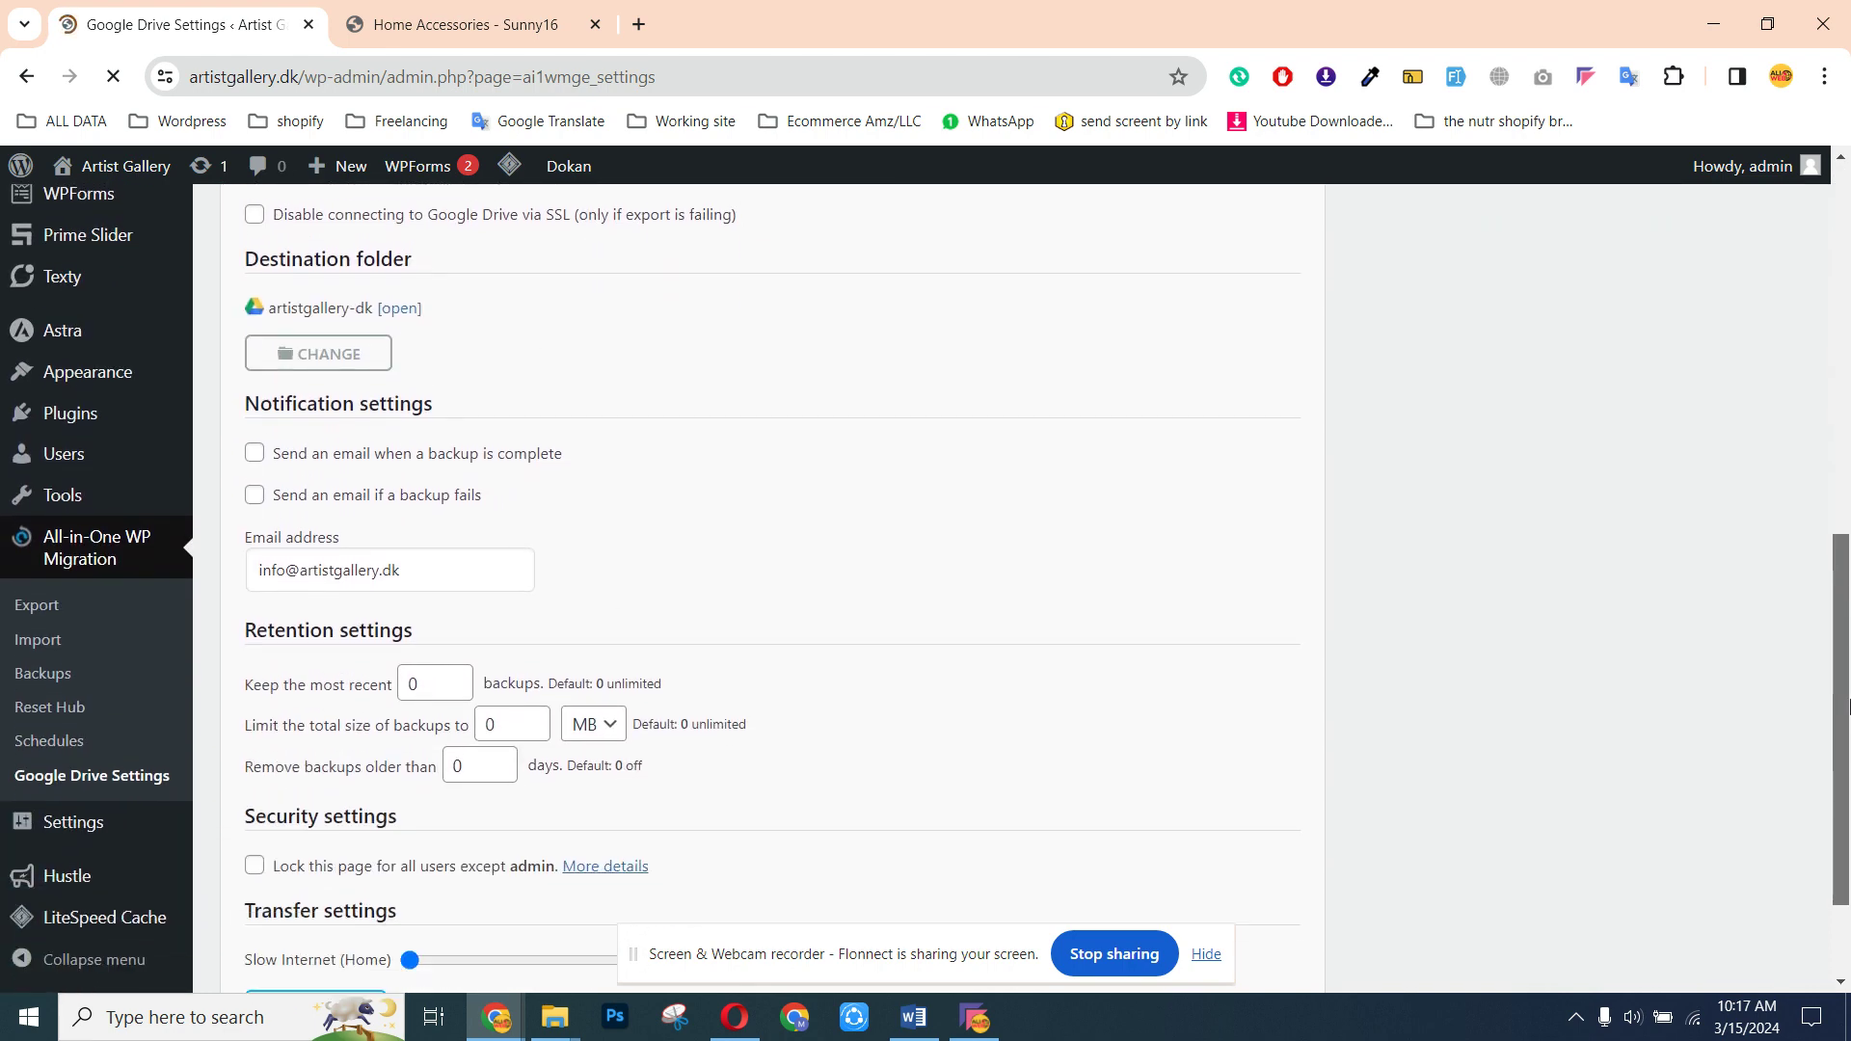
pyautogui.moveTo(1848, 872); pyautogui.dragTo(1542, 87)
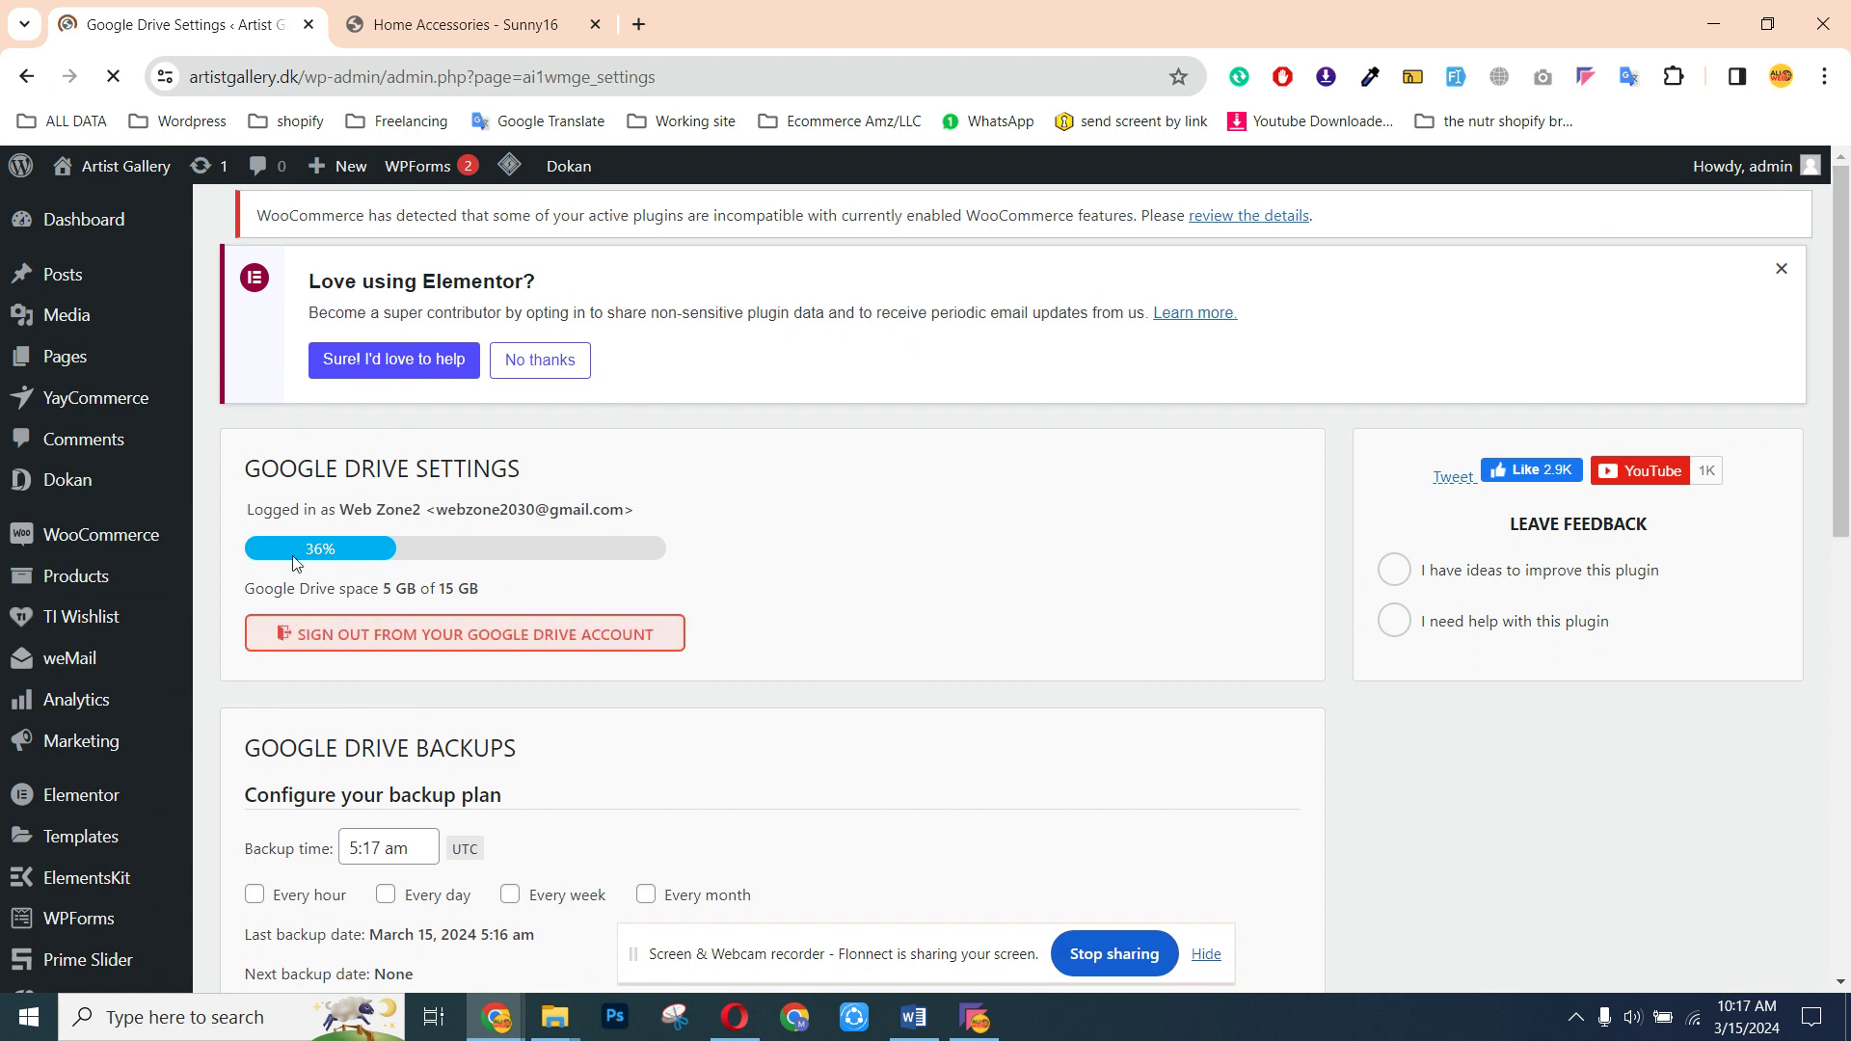
# Highlight the connected Google account line and the 5 GB of 15 GB storage usage
pyautogui.moveTo(239, 516); pyautogui.dragTo(462, 518)
pyautogui.click(724, 520)
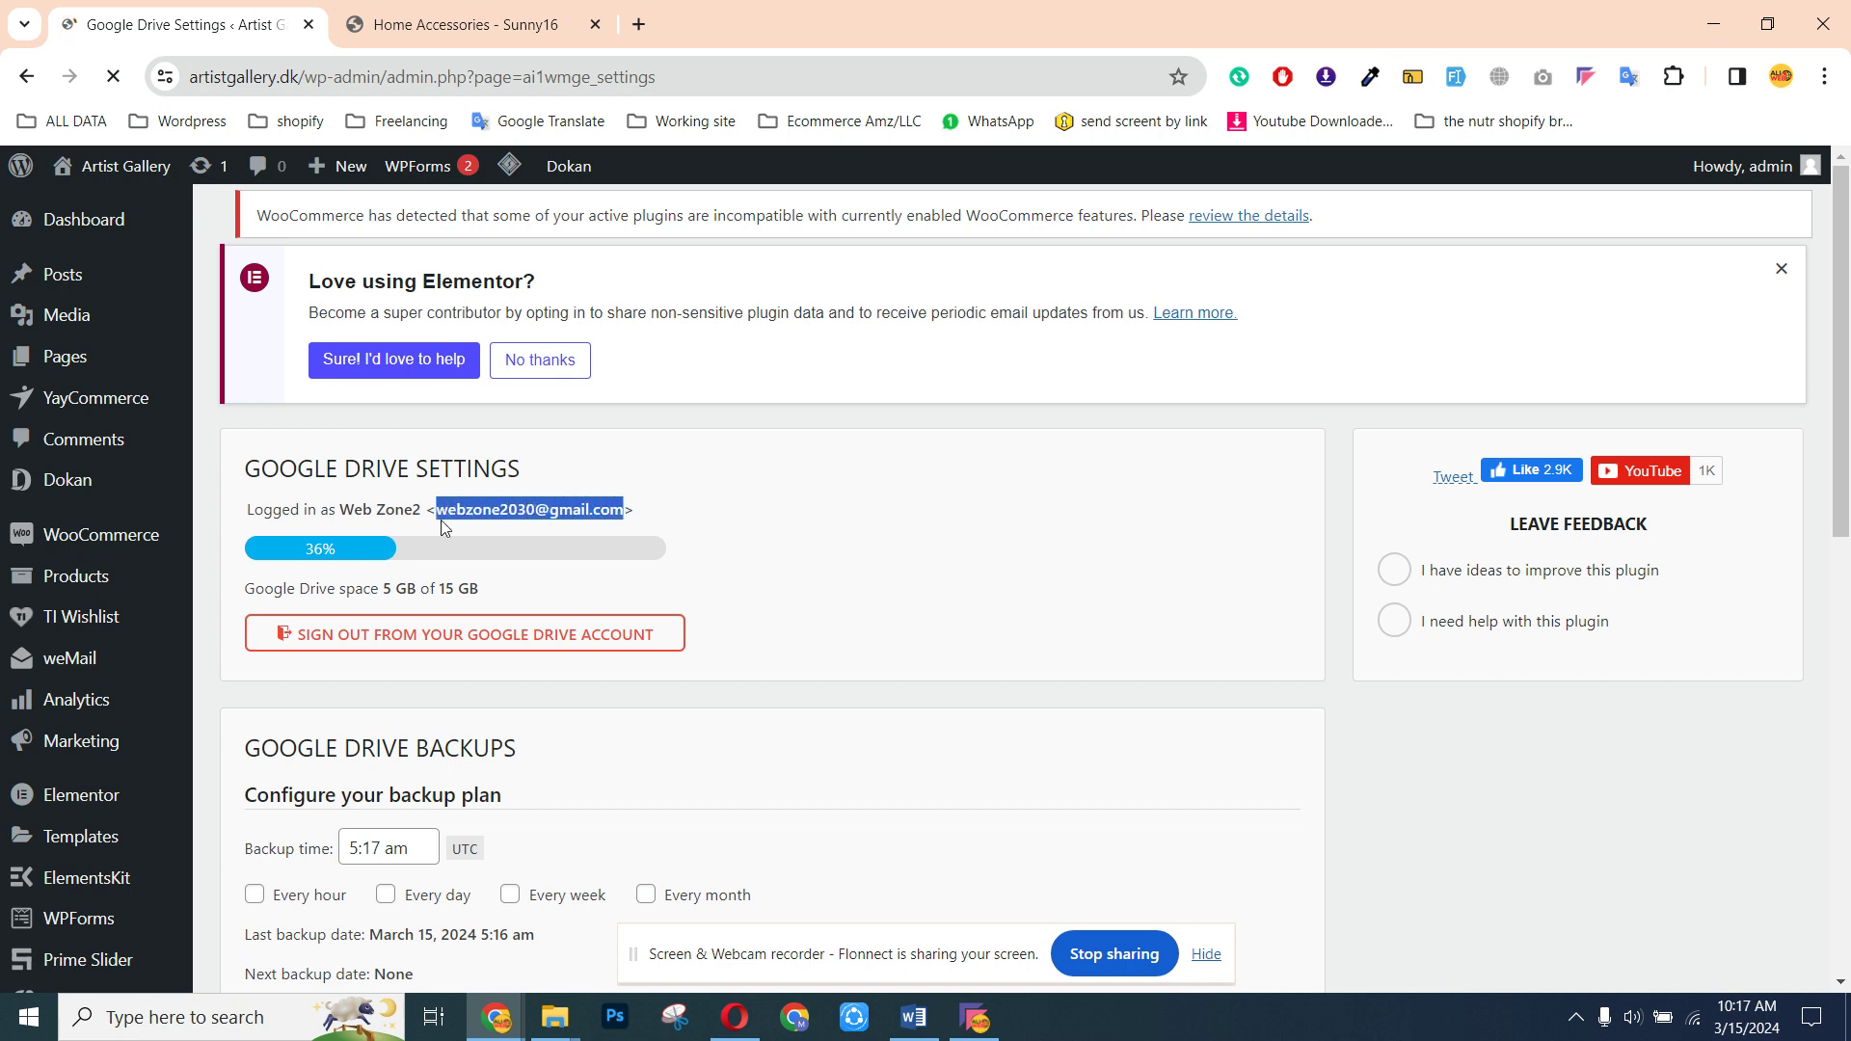
pyautogui.moveTo(236, 579); pyautogui.dragTo(525, 603)
pyautogui.tripleClick(395, 583)
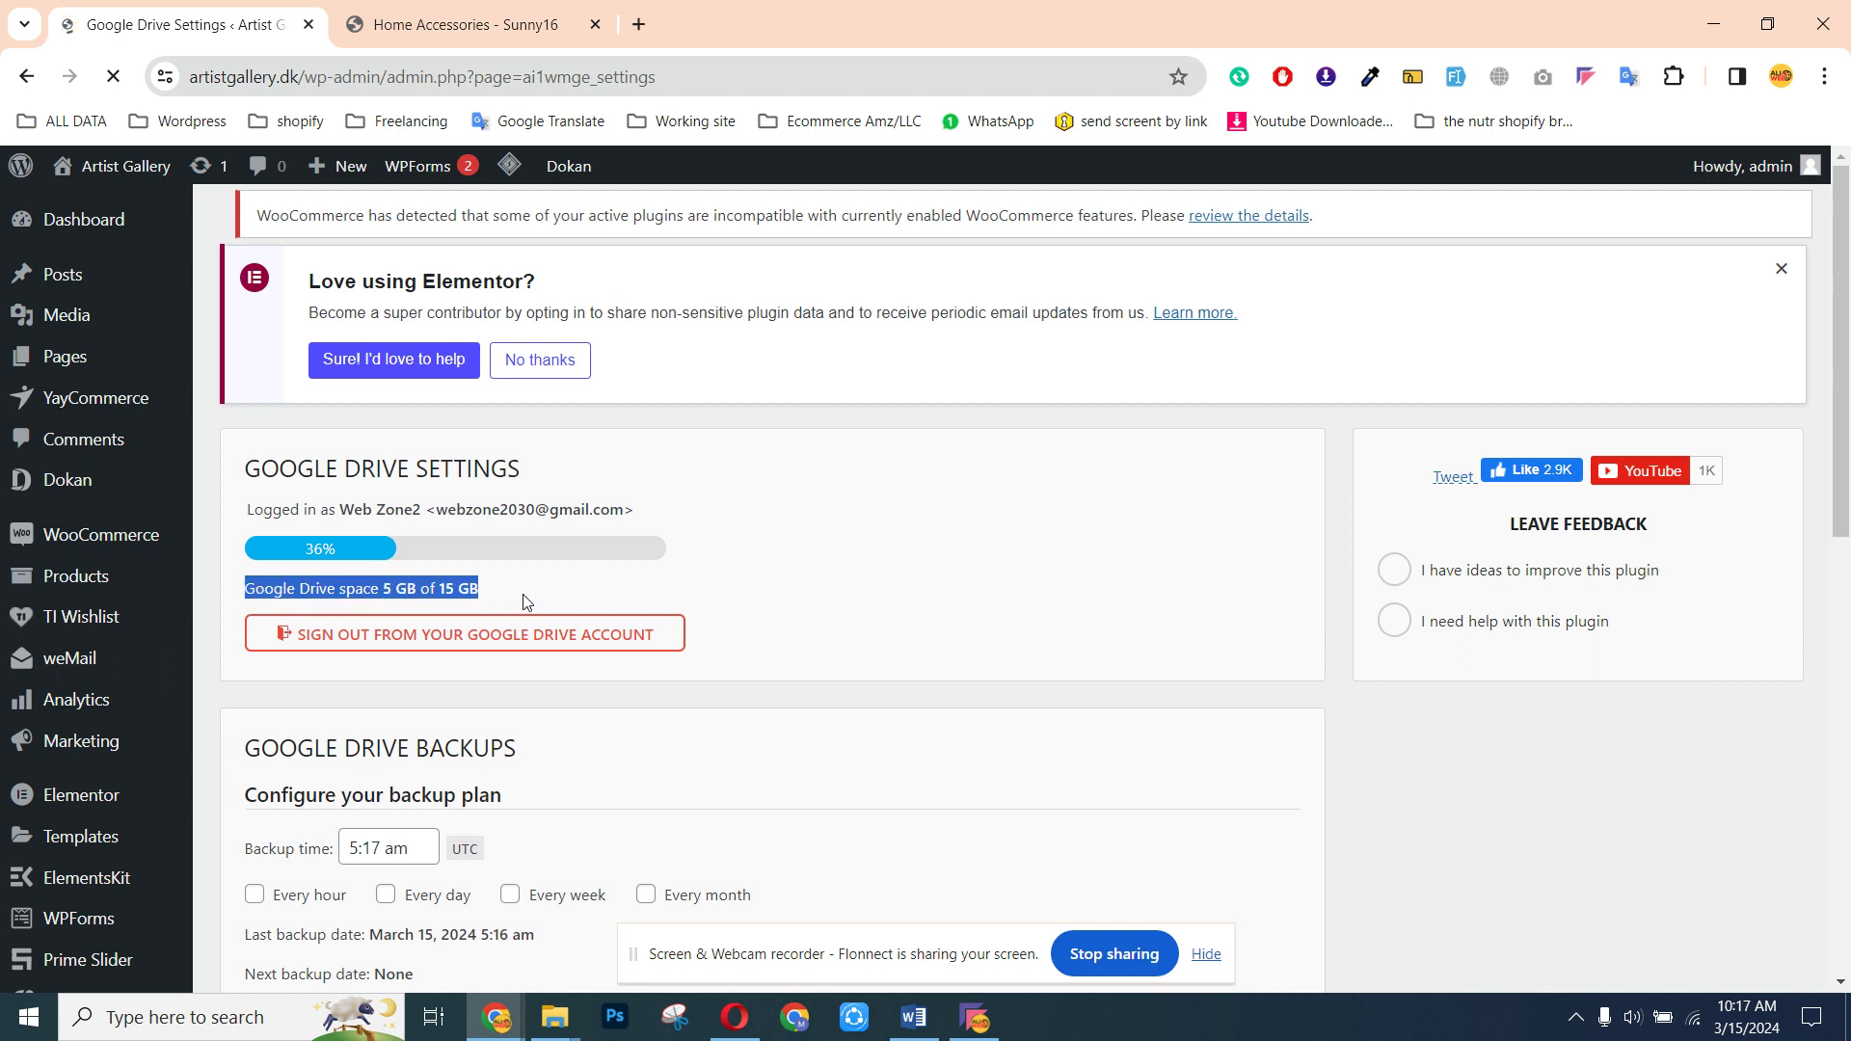
pyautogui.click(333, 552)
pyautogui.scroll(-5, 1656, 470)
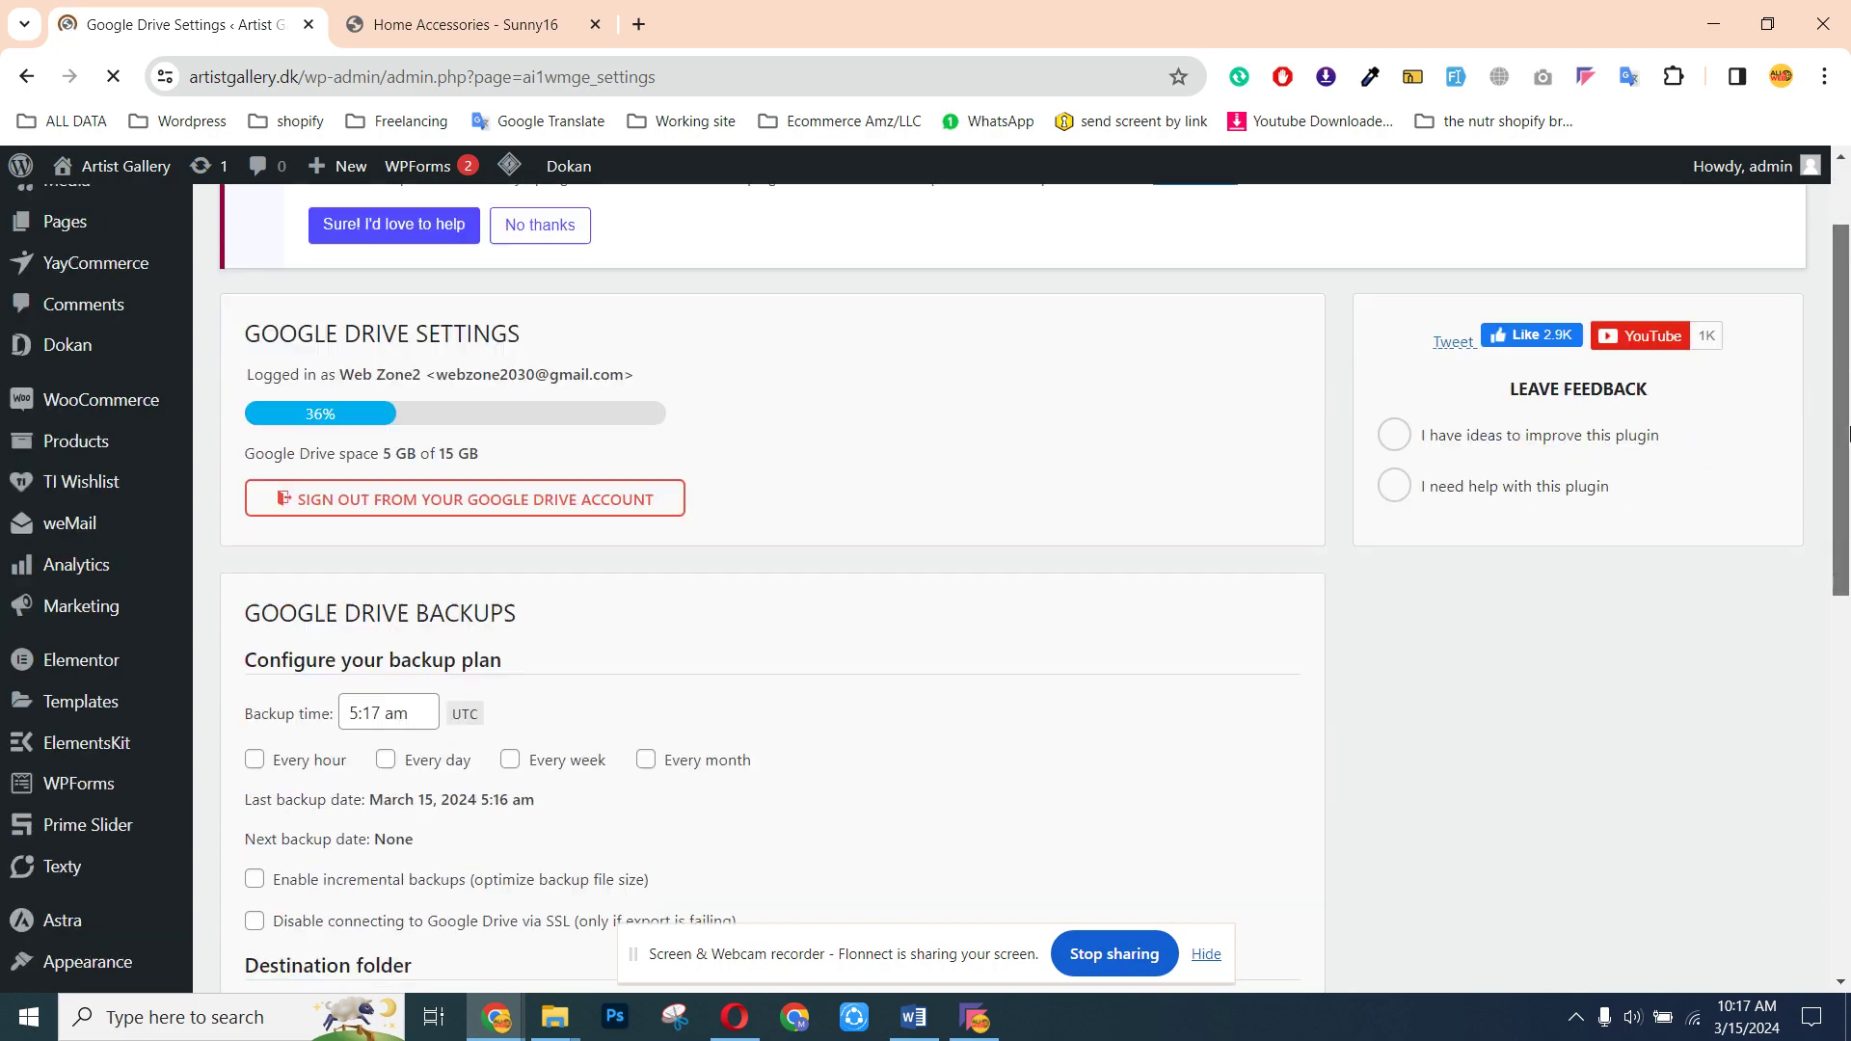